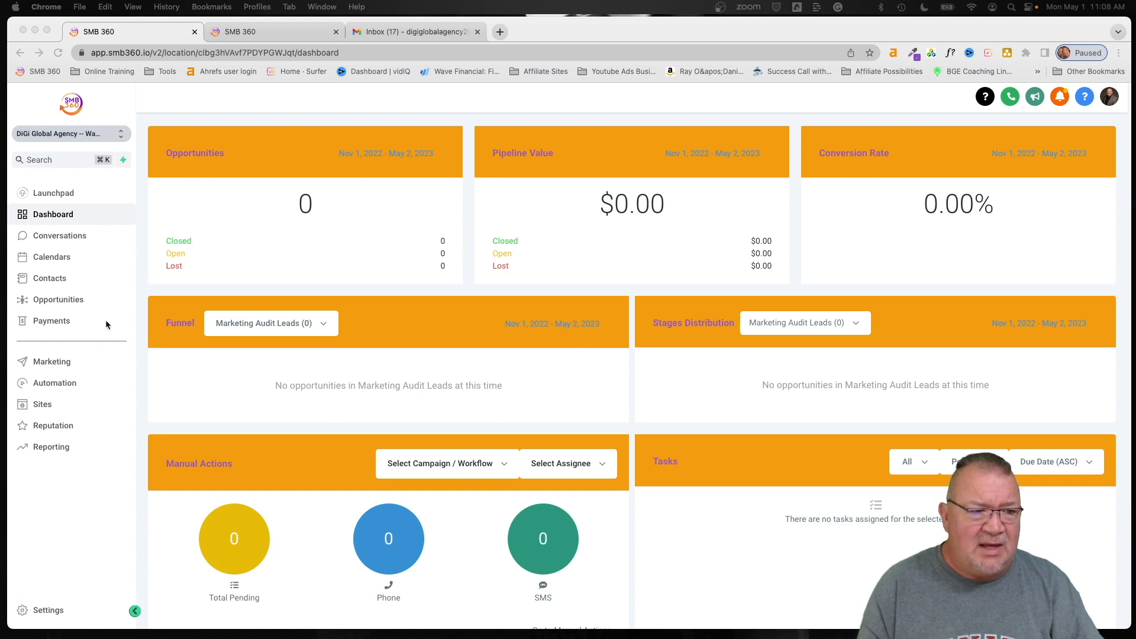
- Open the Marketing Trigger Links list and start adding a new trigger link
click(66, 361)
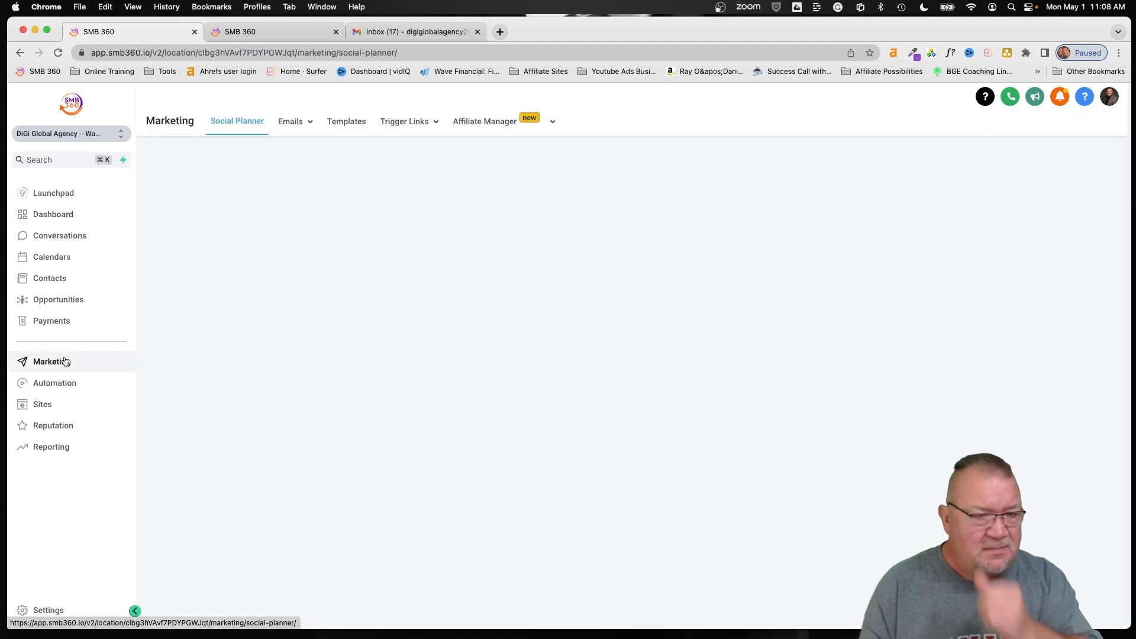
mouse_move(406, 122)
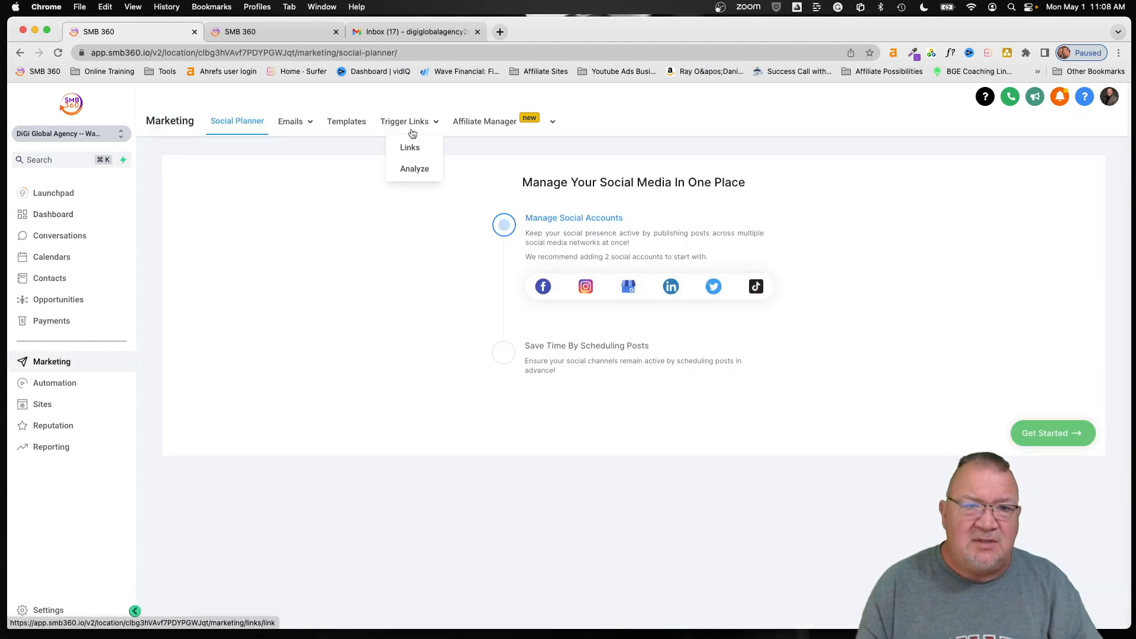
click(410, 149)
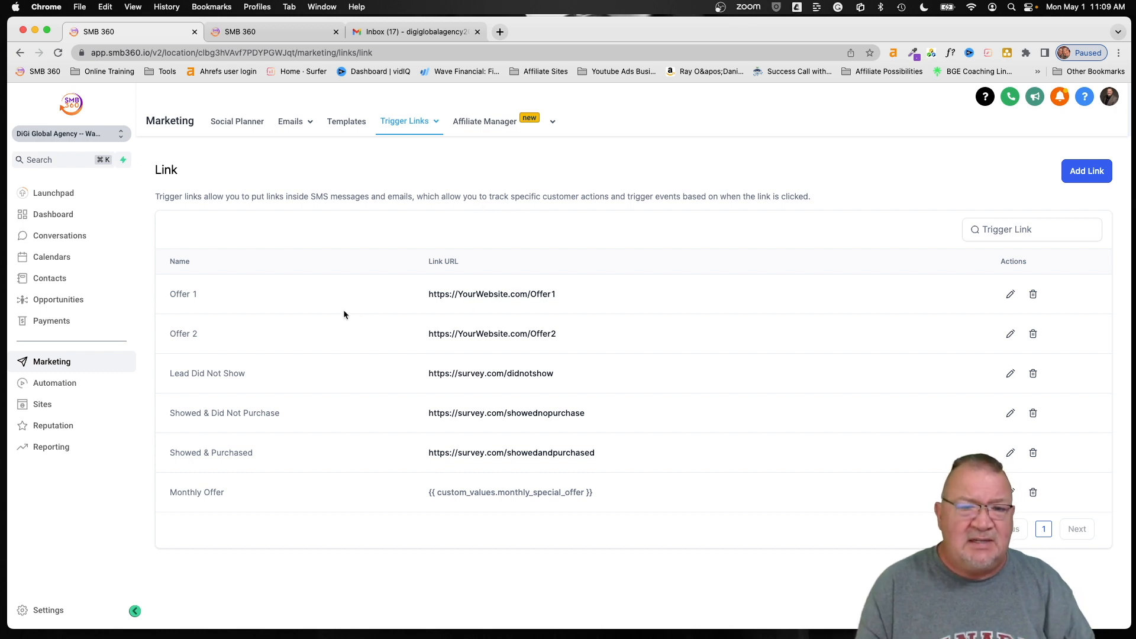
click(1085, 171)
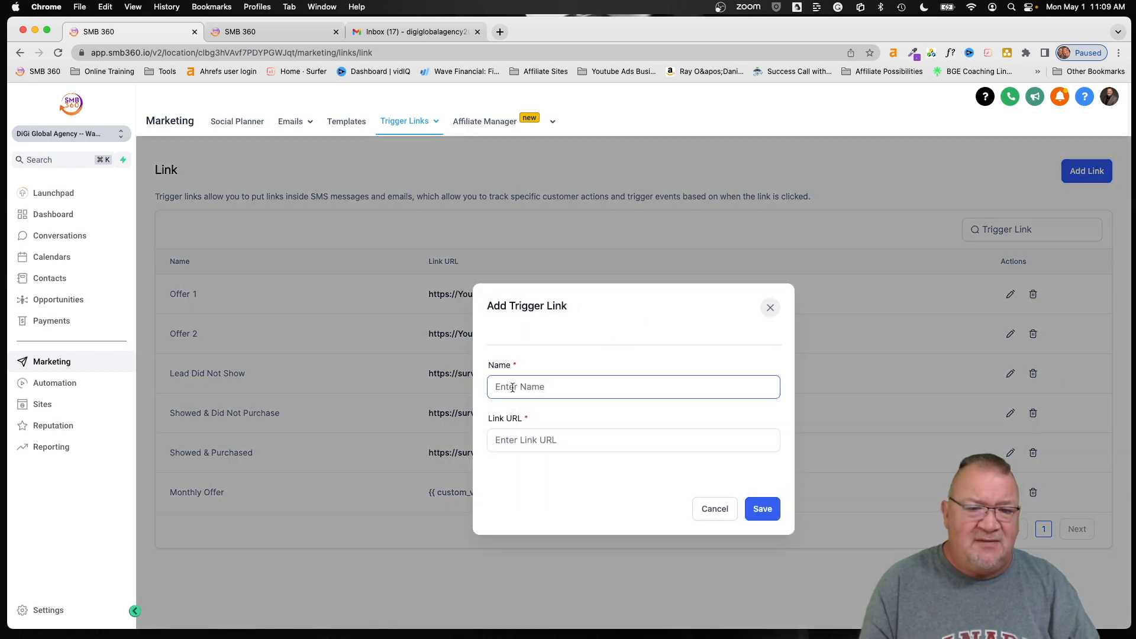
- Dismiss the Add Trigger Link form without saving a new link
click(518, 438)
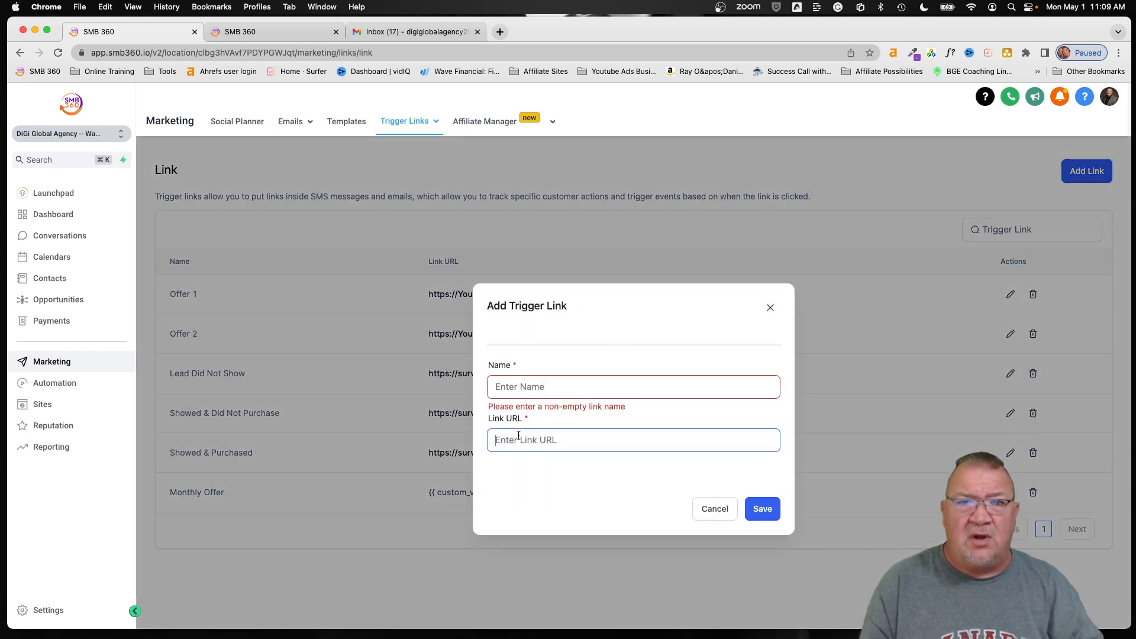
click(707, 509)
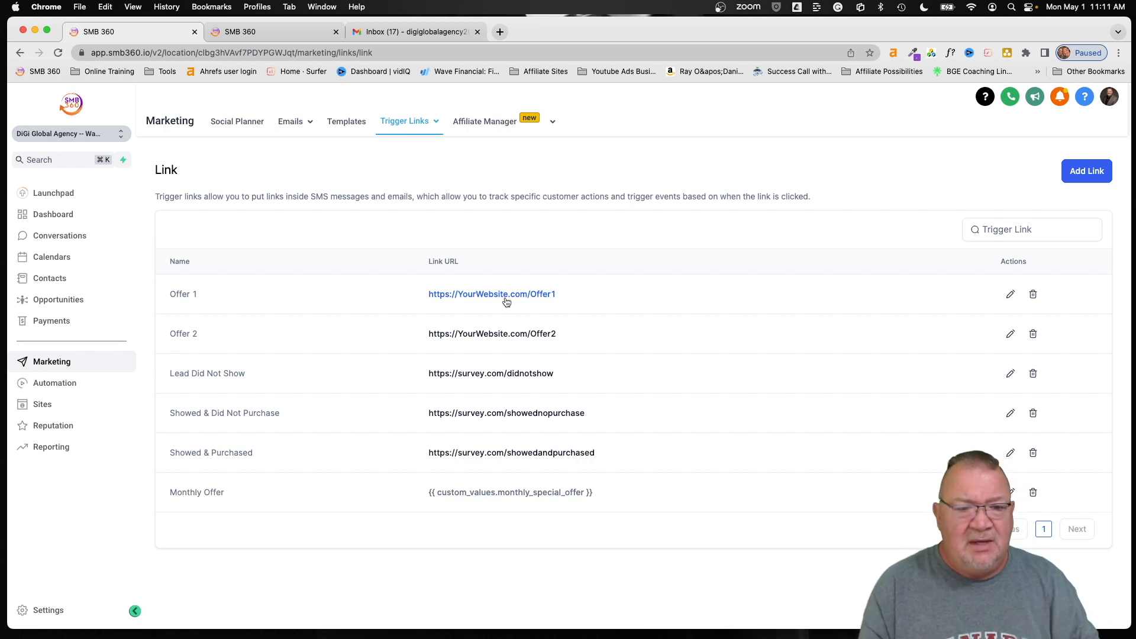
- Select and inspect the Monthly Offer trigger link's URL text
scroll(533, 465, up, 3)
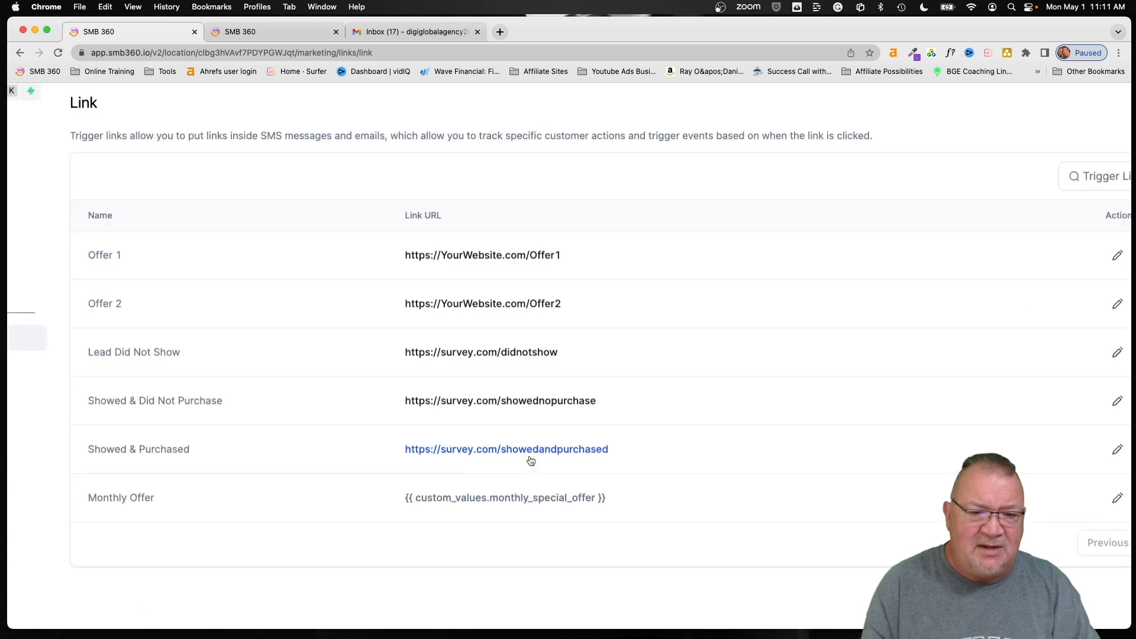
scroll(530, 458, left, 2)
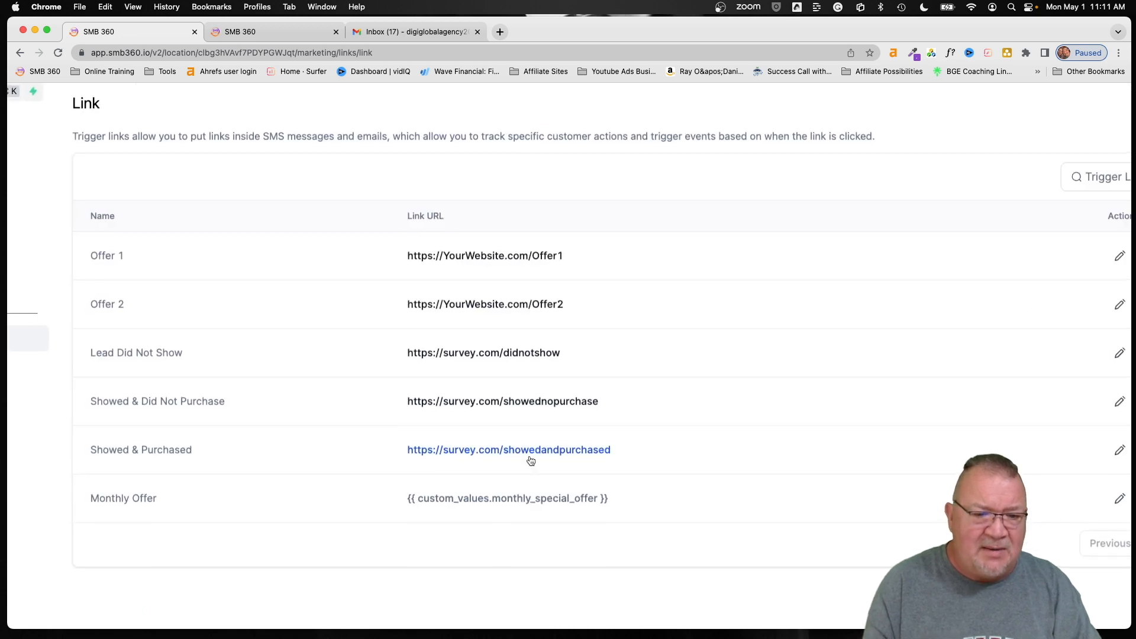
drag(518, 498, 746, 516)
click(517, 498)
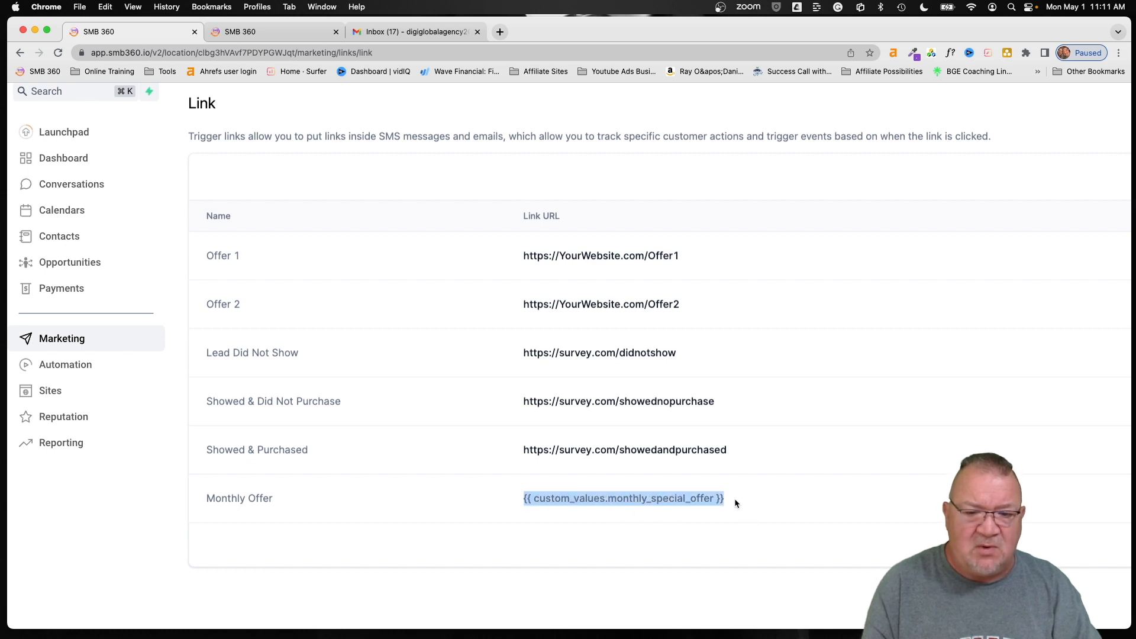
click(729, 502)
- Open the Monthly Offer link's edit form, cancel without changes, and go to Settings
scroll(728, 502, right, 5)
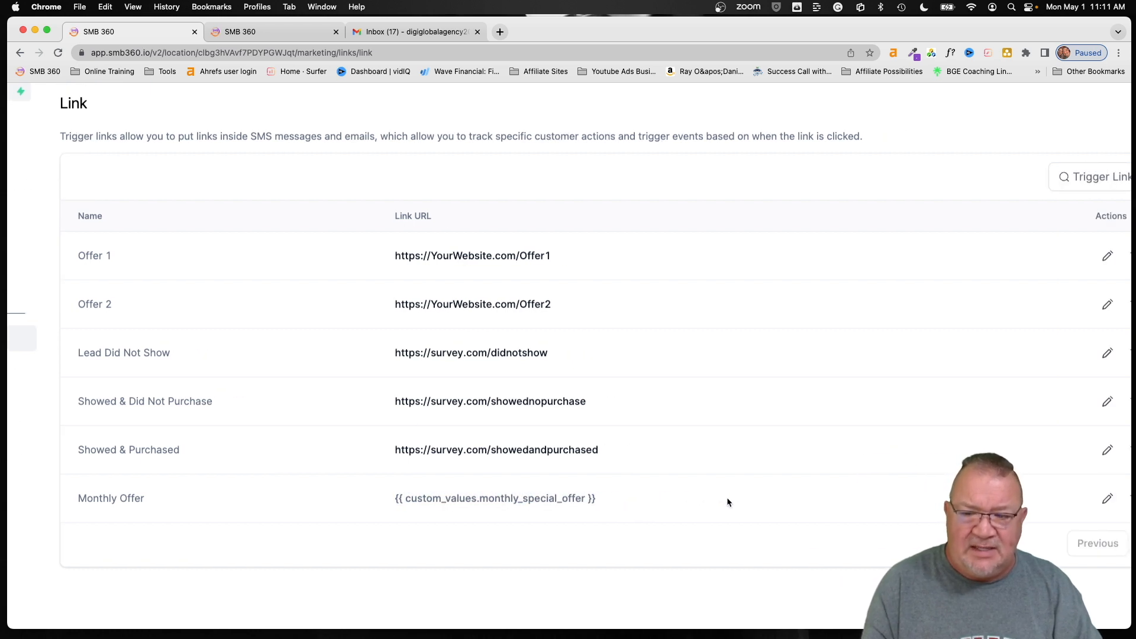
click(983, 499)
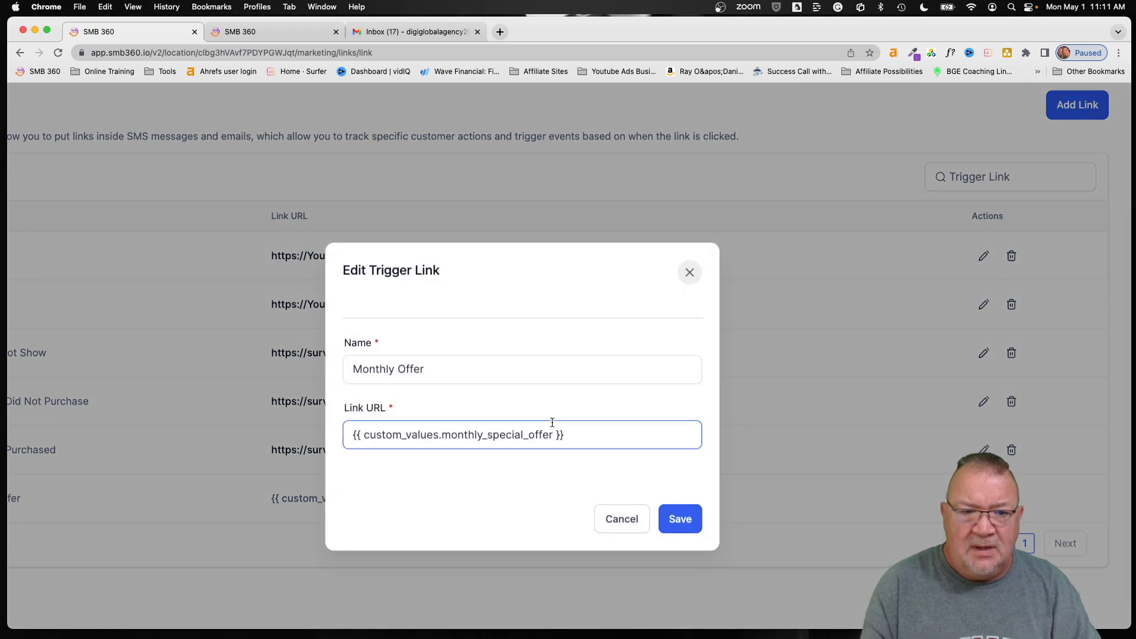
click(375, 371)
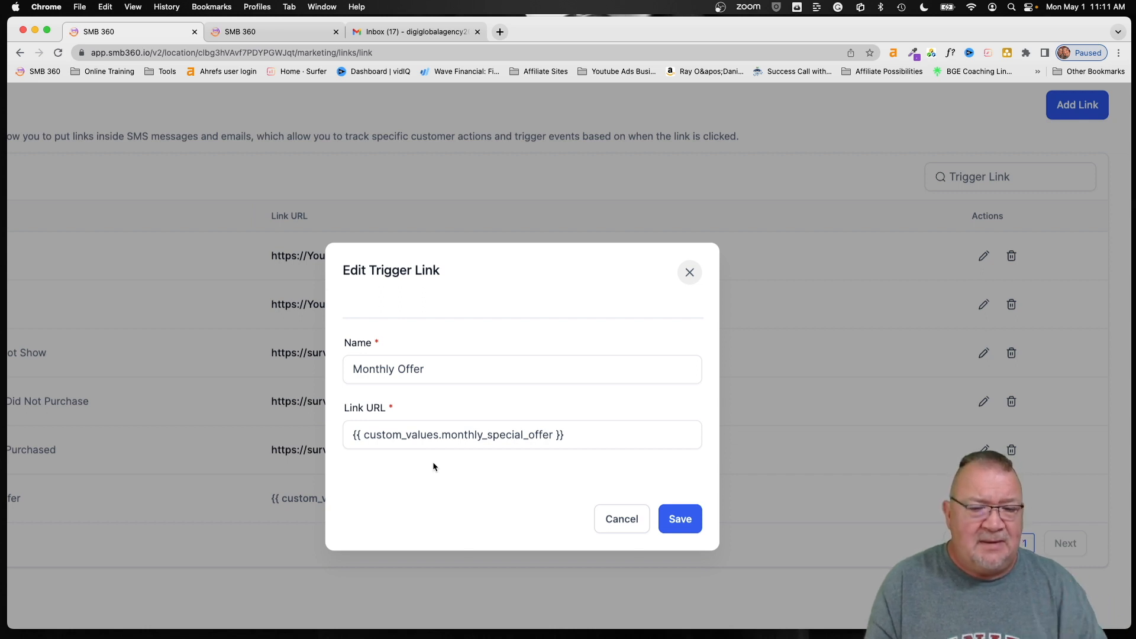
click(625, 519)
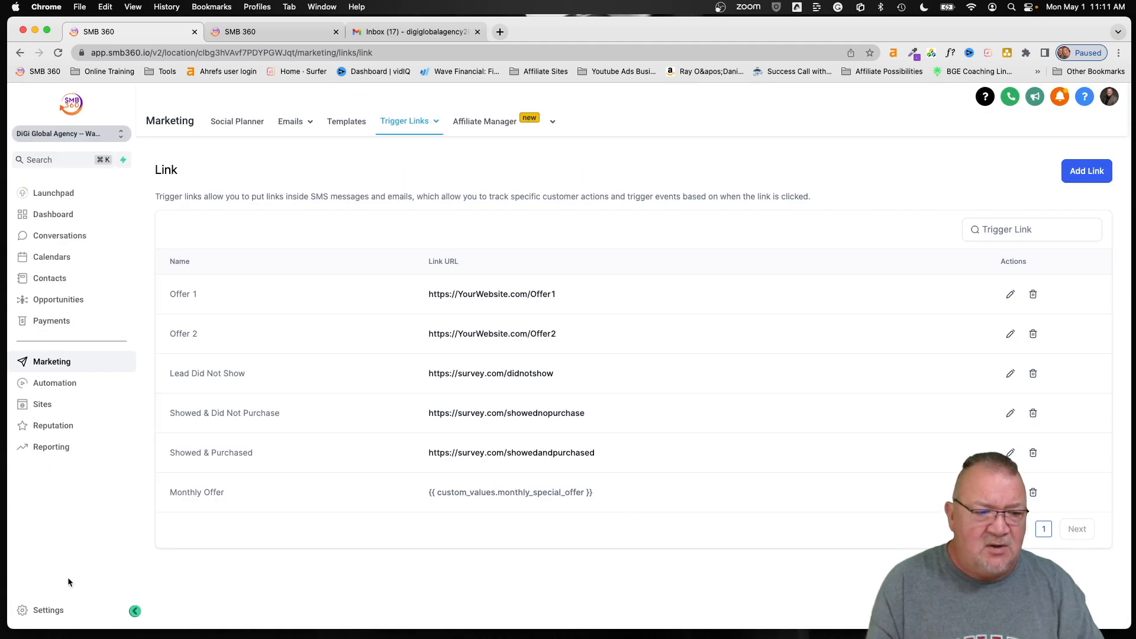
click(47, 610)
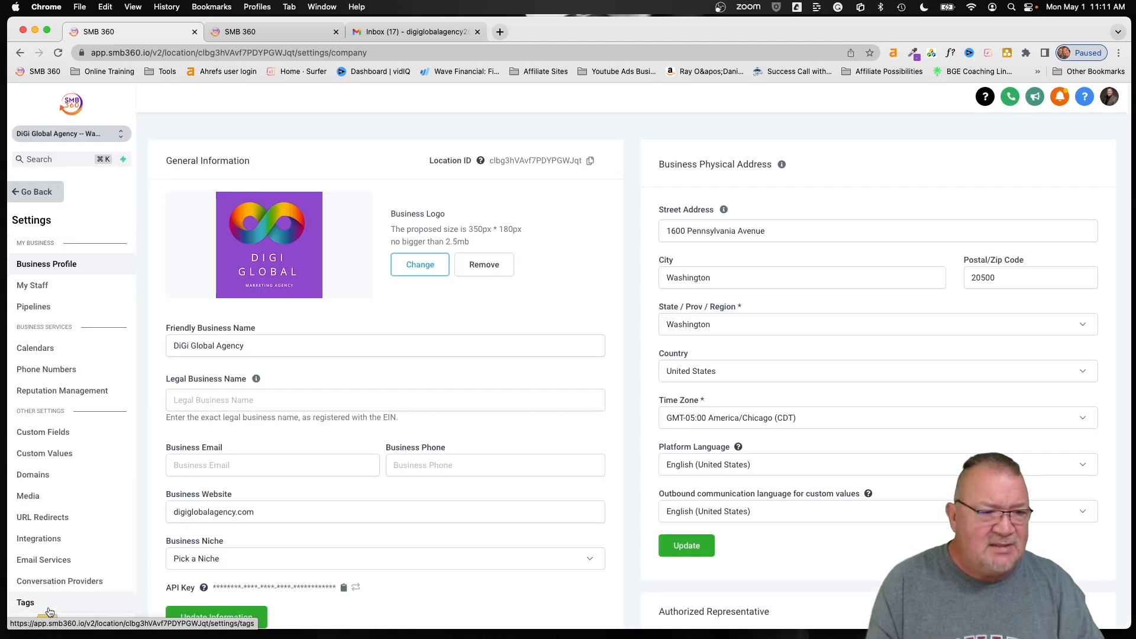
- Open Custom Values and cancel an unused New Custom Value form
click(53, 456)
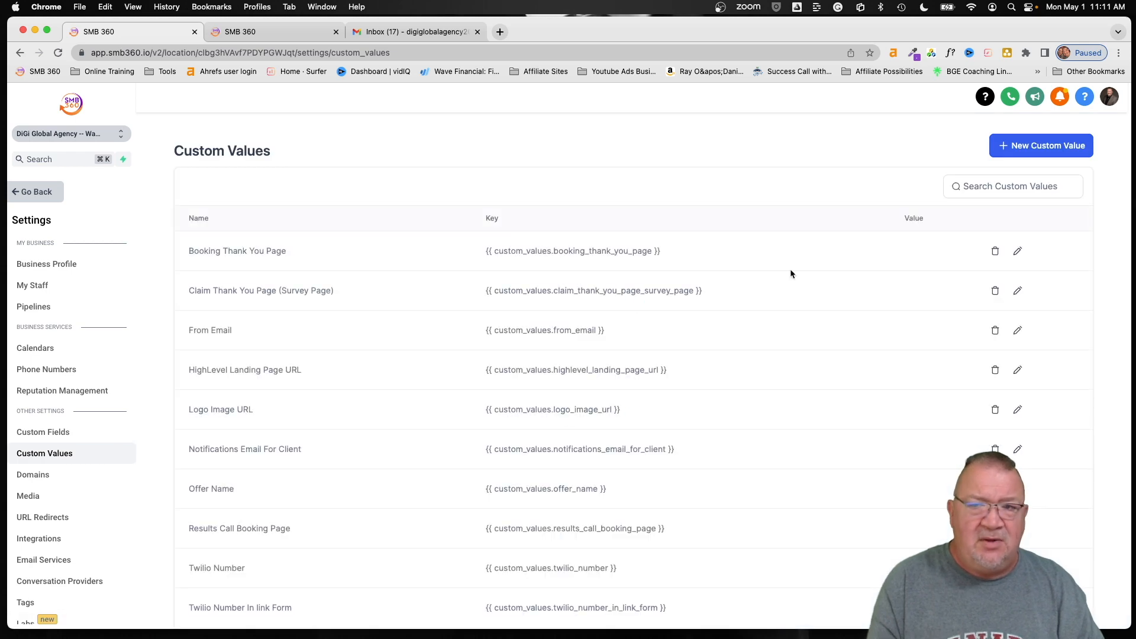
click(1013, 147)
click(605, 342)
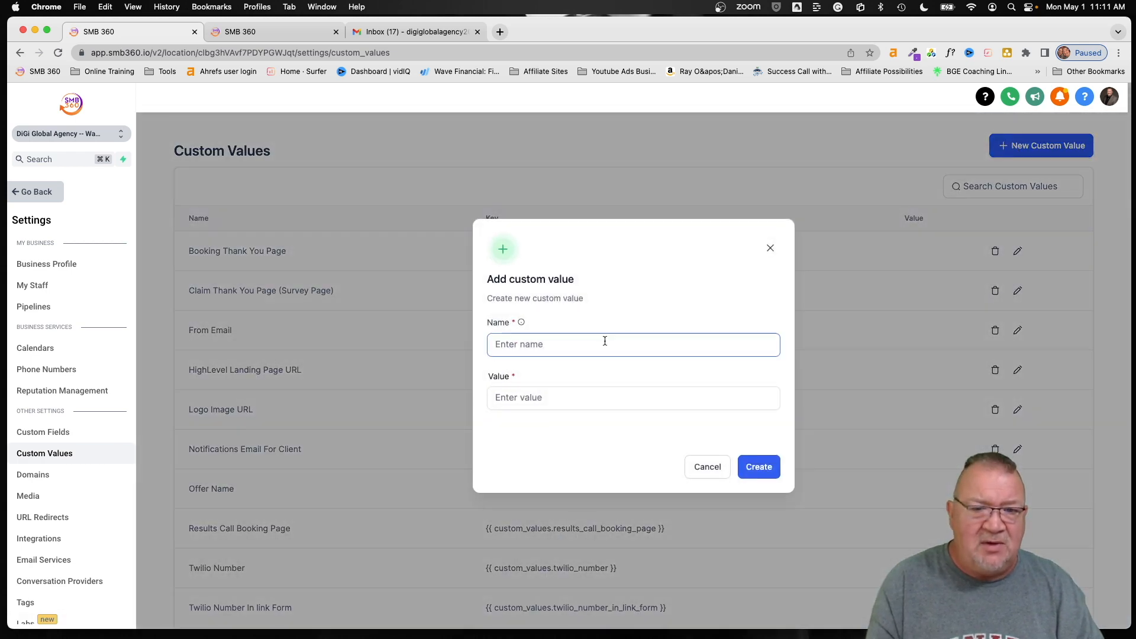
click(717, 466)
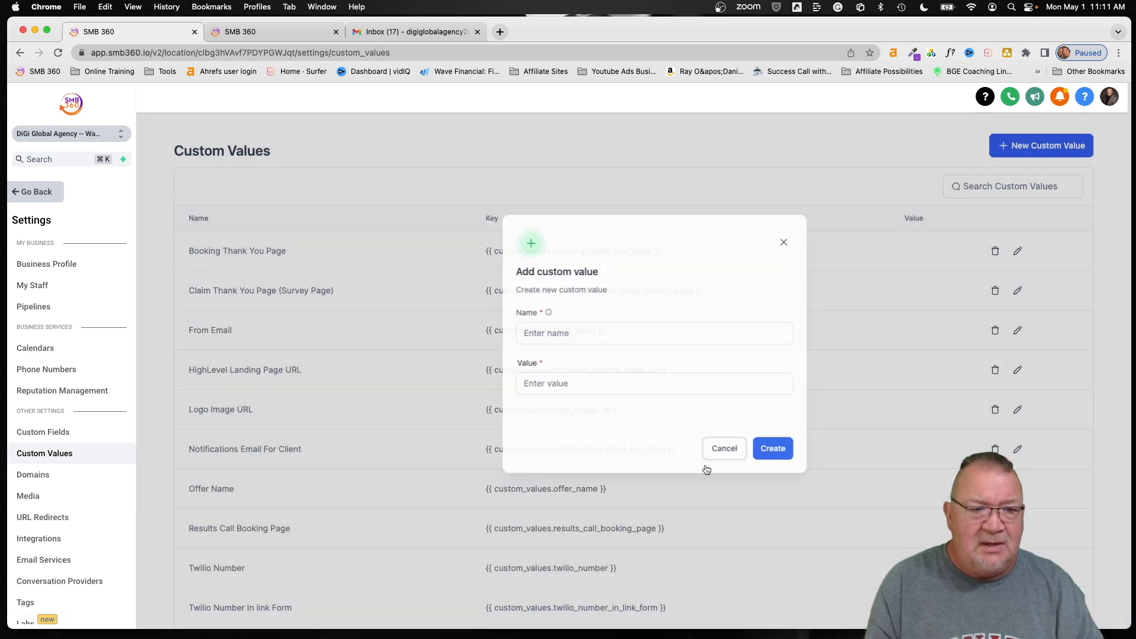
- Browse the custom values list on page 2, then return to page 1
scroll(485, 440, down, 3)
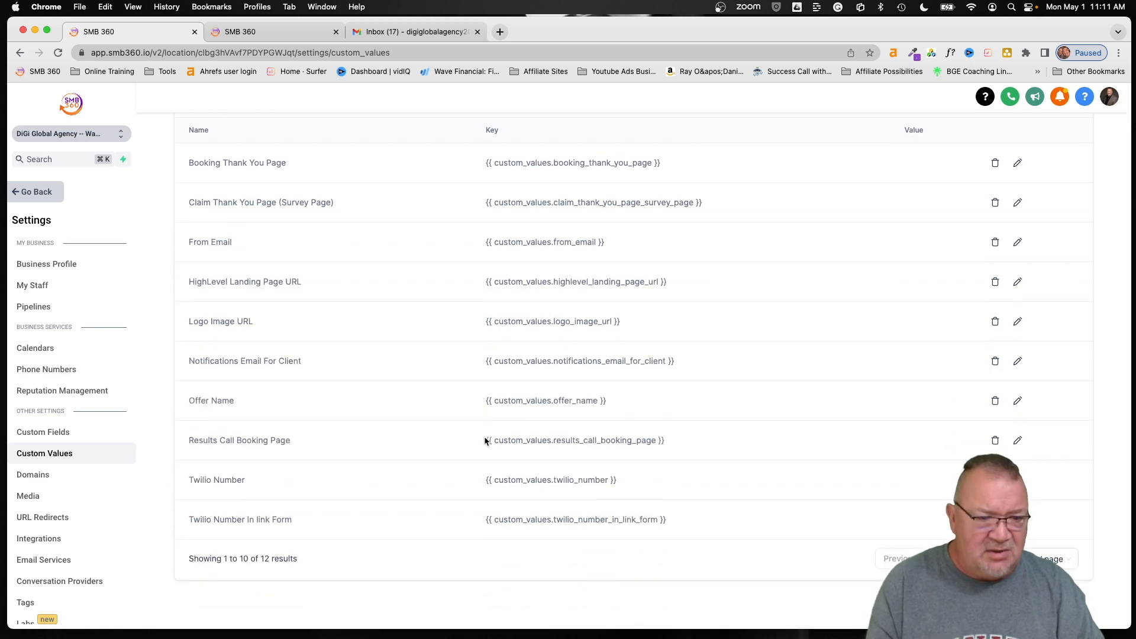
scroll(484, 435, up, 1)
scroll(484, 435, down, 1)
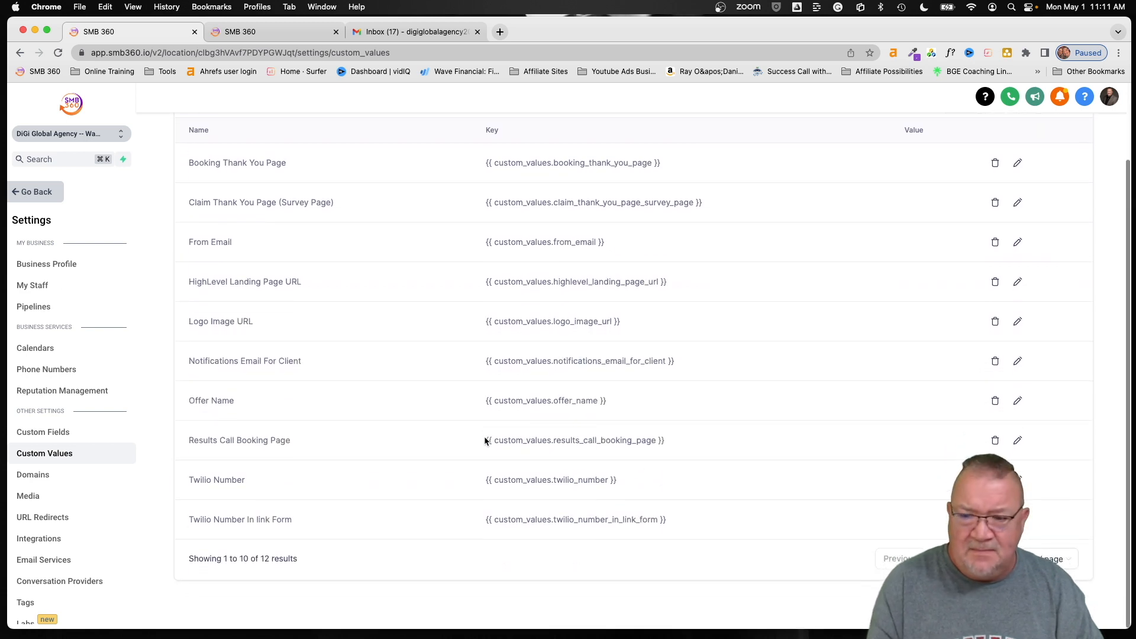
click(996, 559)
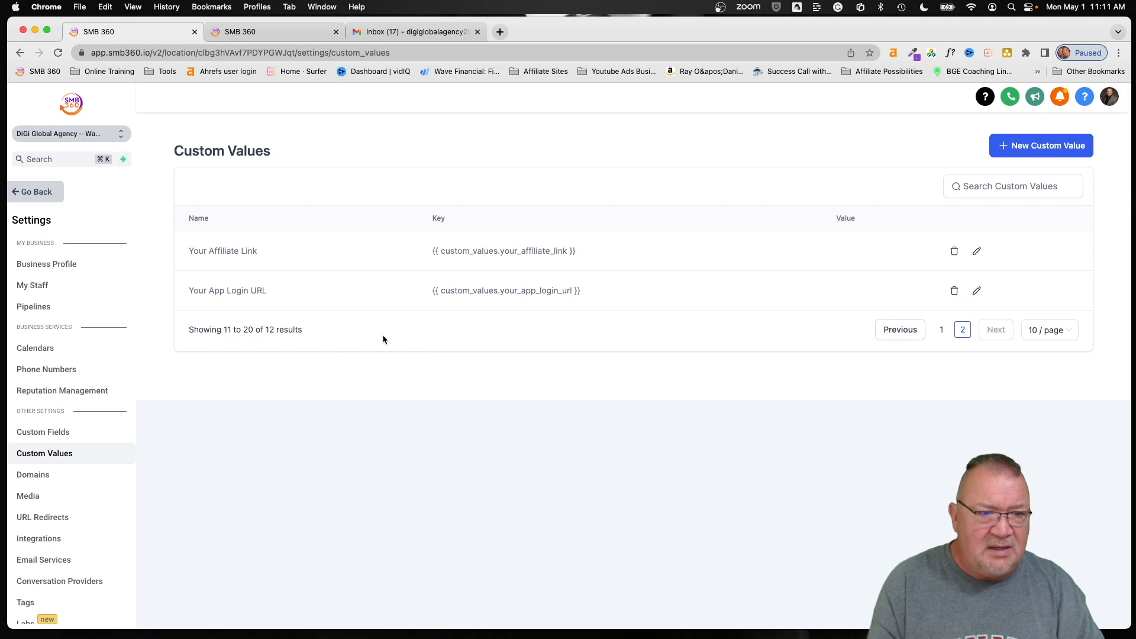
click(891, 334)
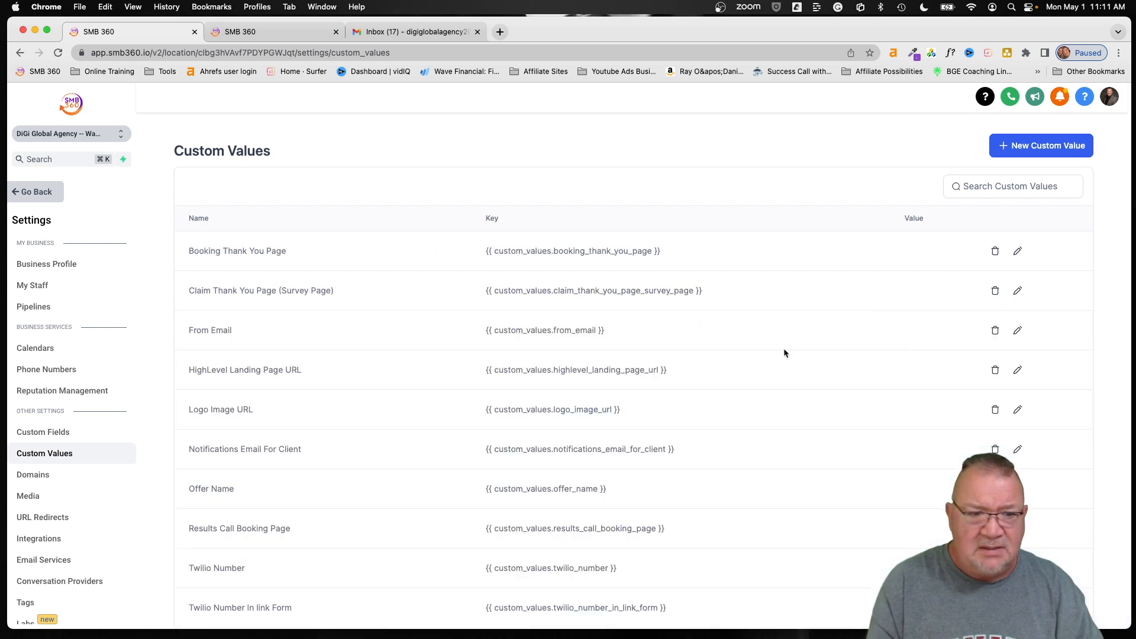
scroll(444, 488, down, 3)
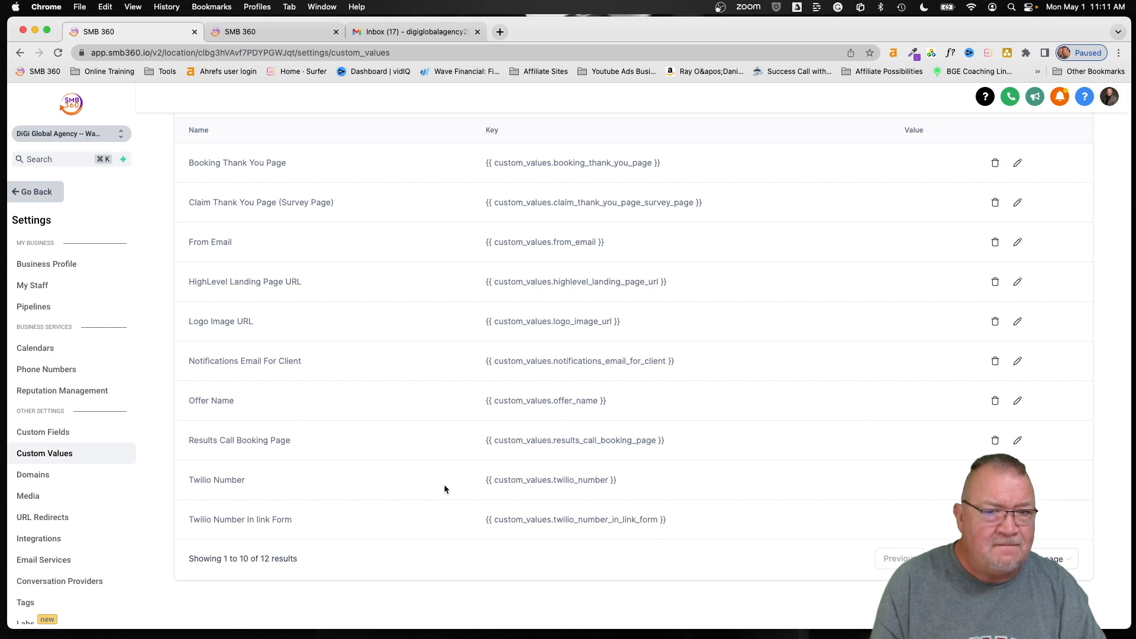
scroll(444, 484, up, 3)
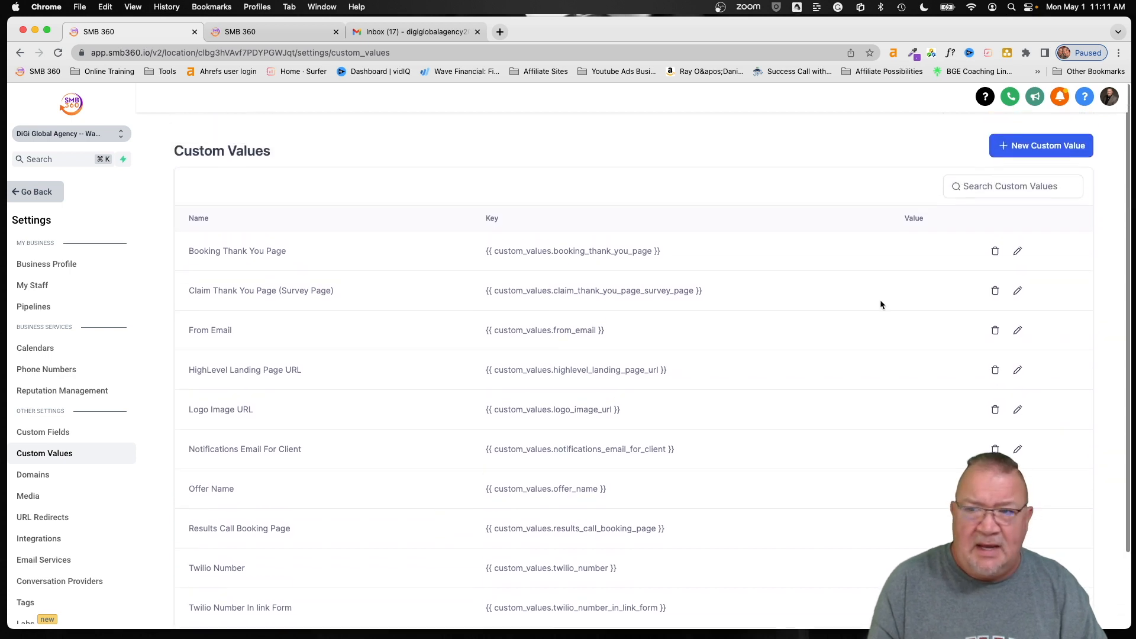
click(1032, 145)
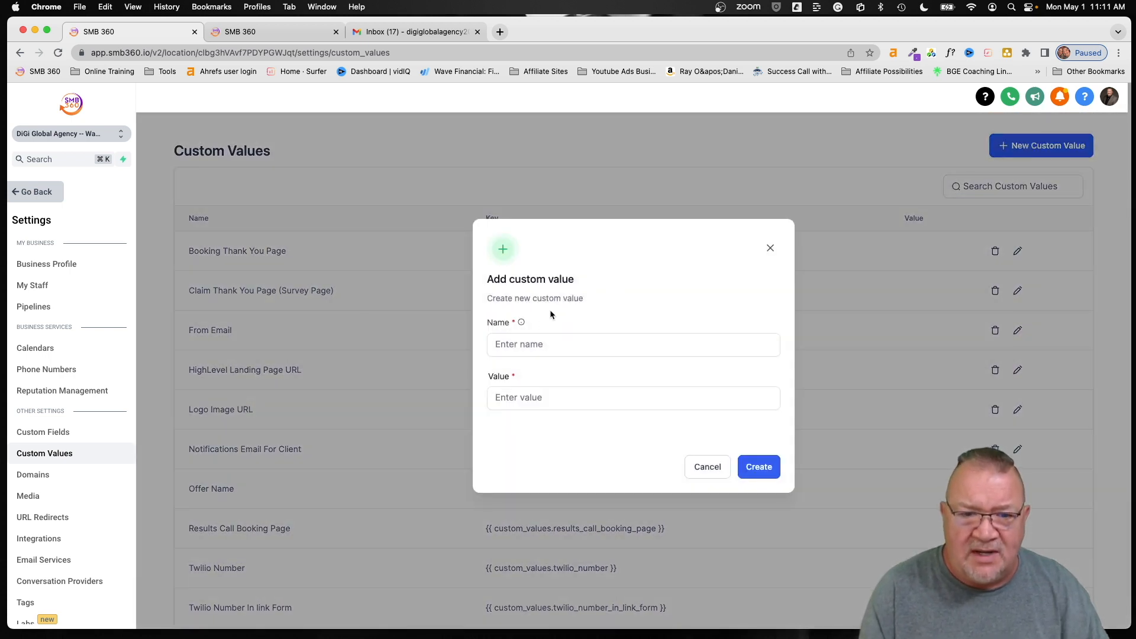
click(533, 344)
text(Mont)
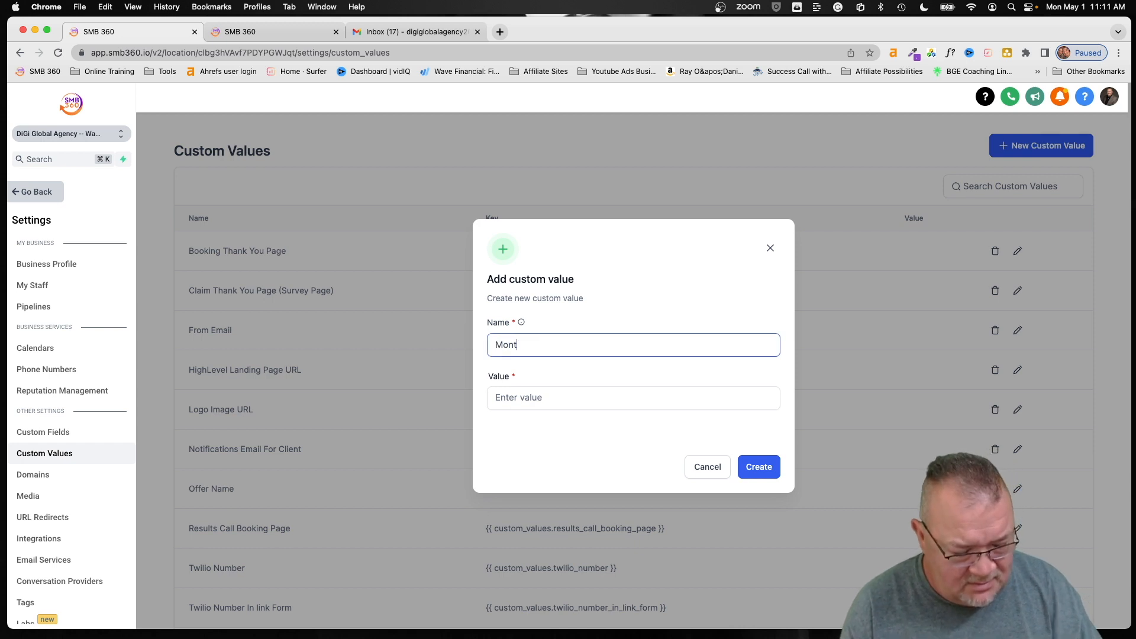
text(hly Offer)
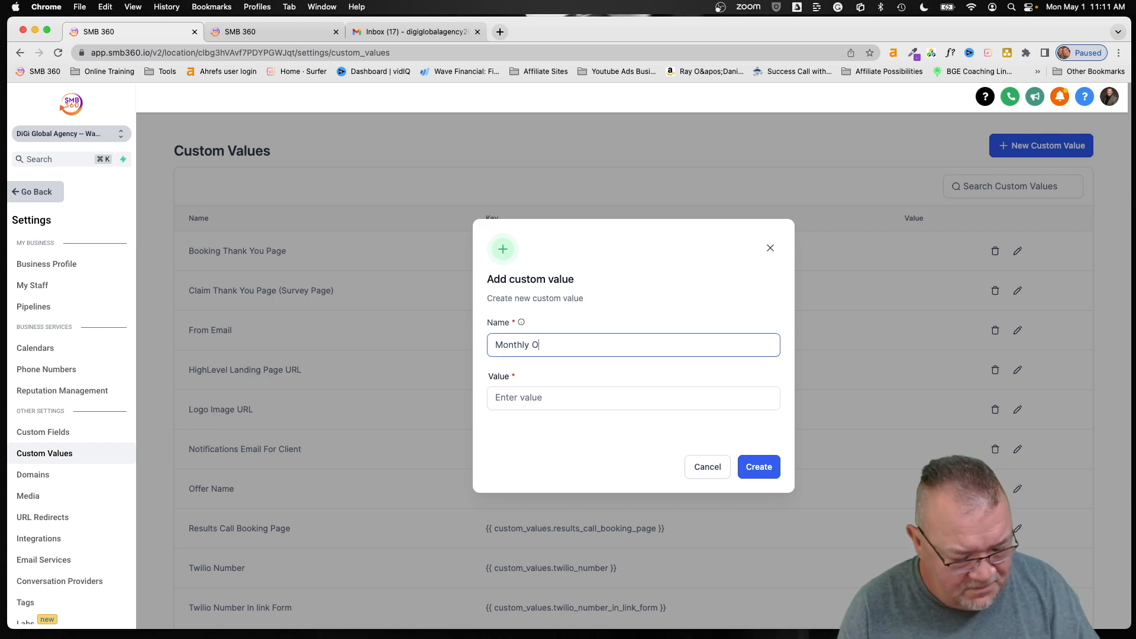
click(539, 394)
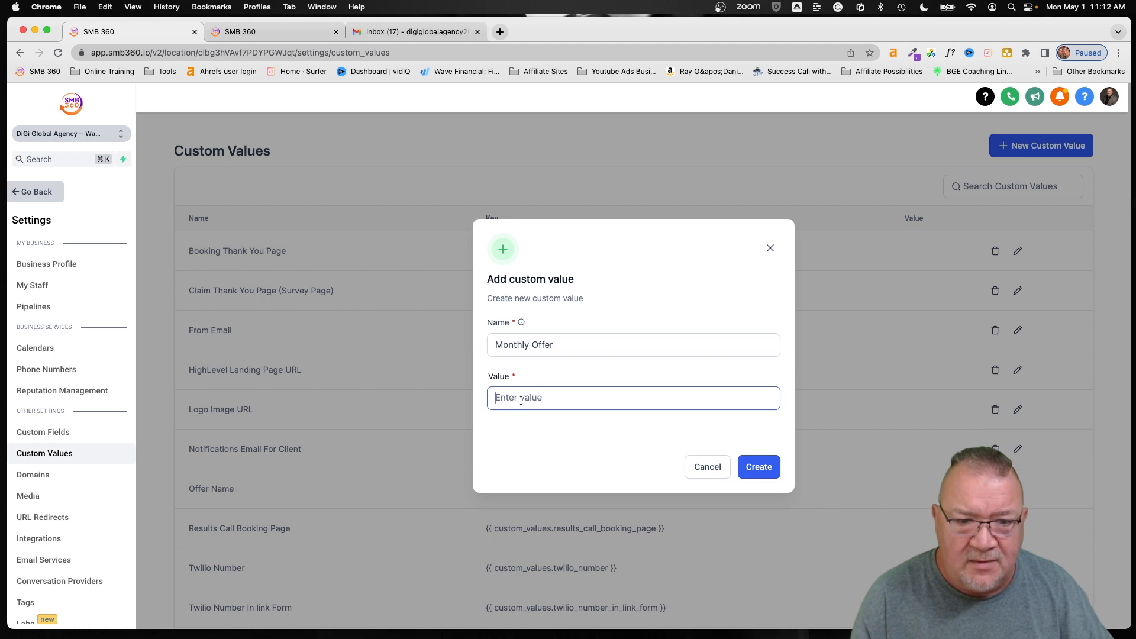
text(https)
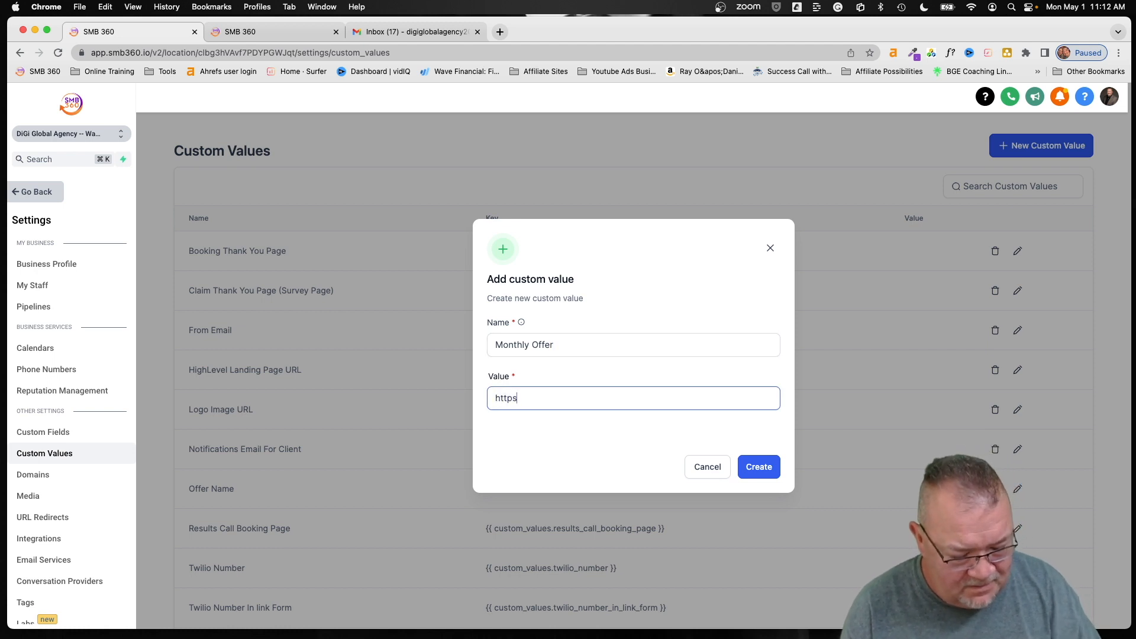
text(://You)
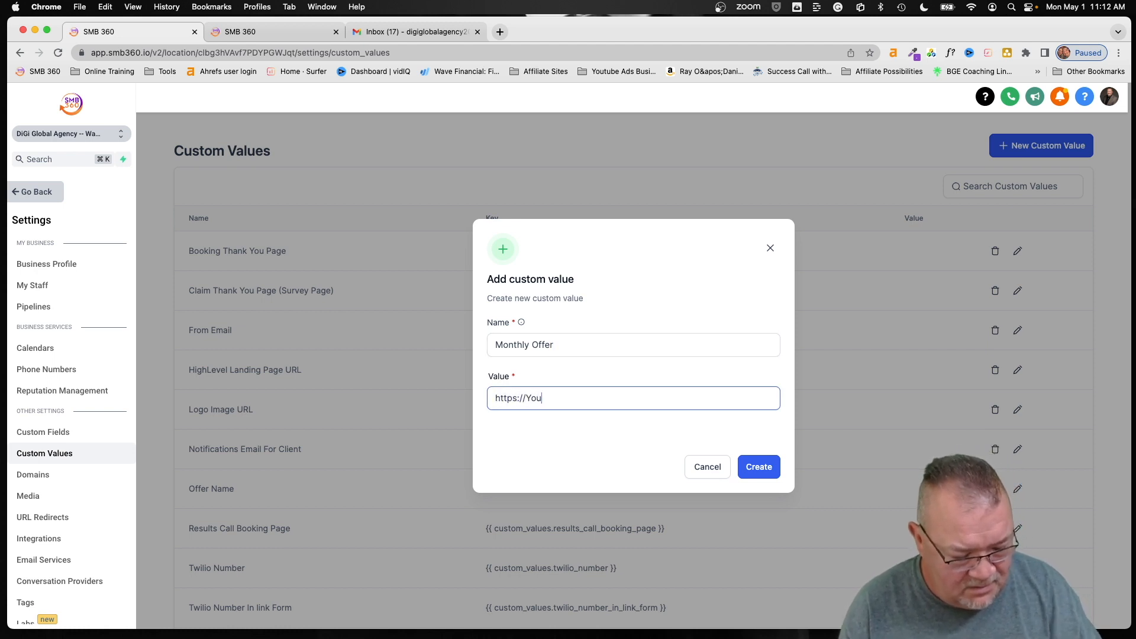
text(rwebsite.)
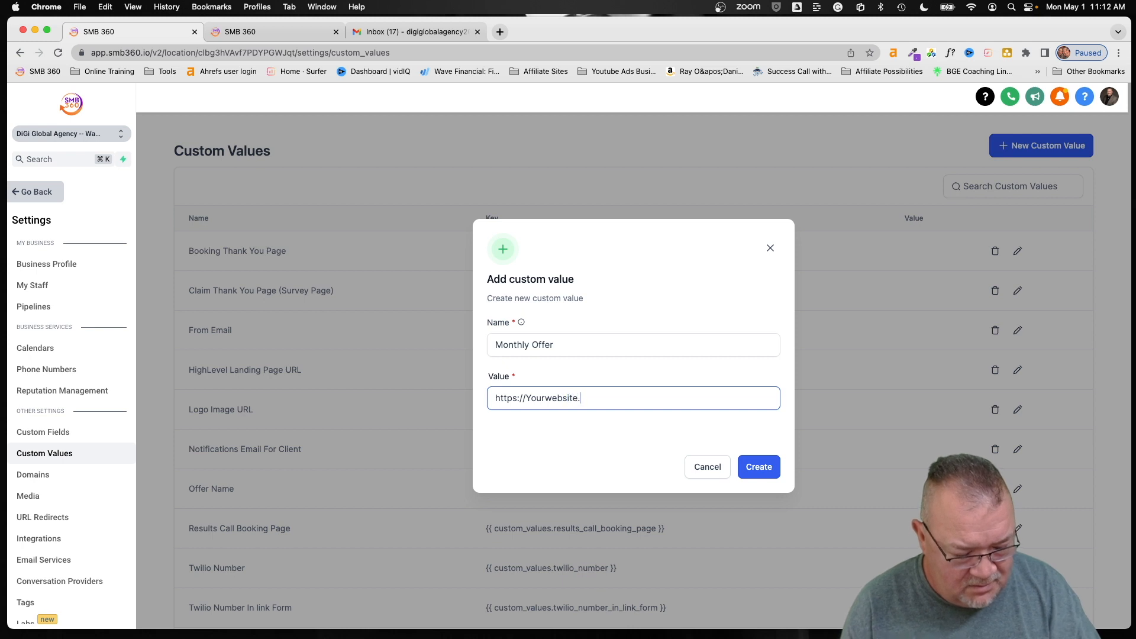
text(com/M)
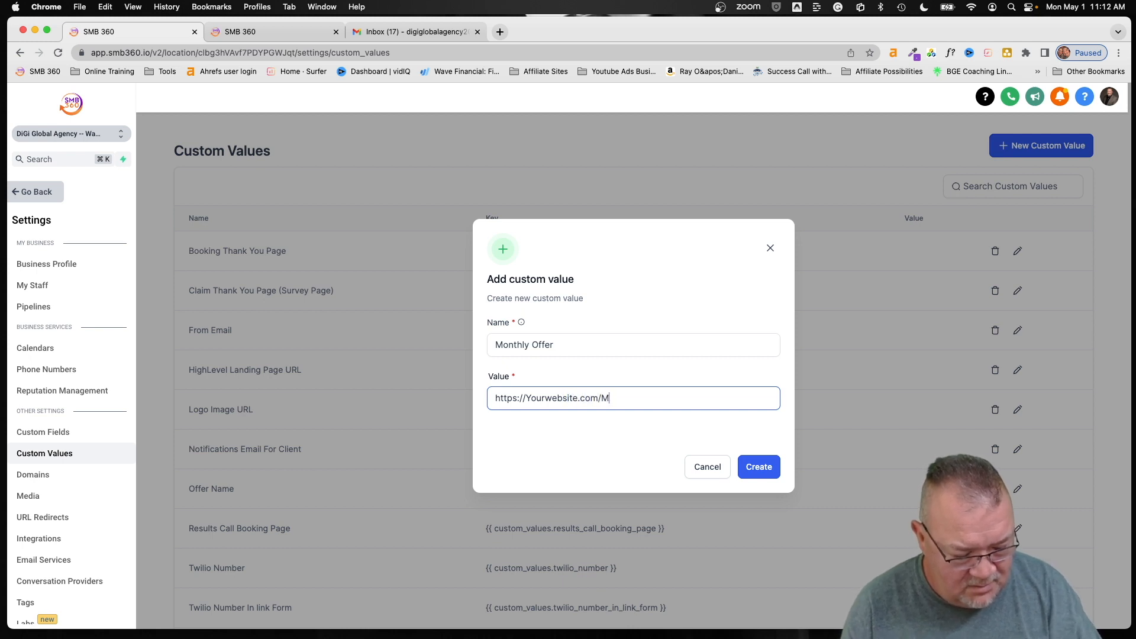
text(onthlyoffer)
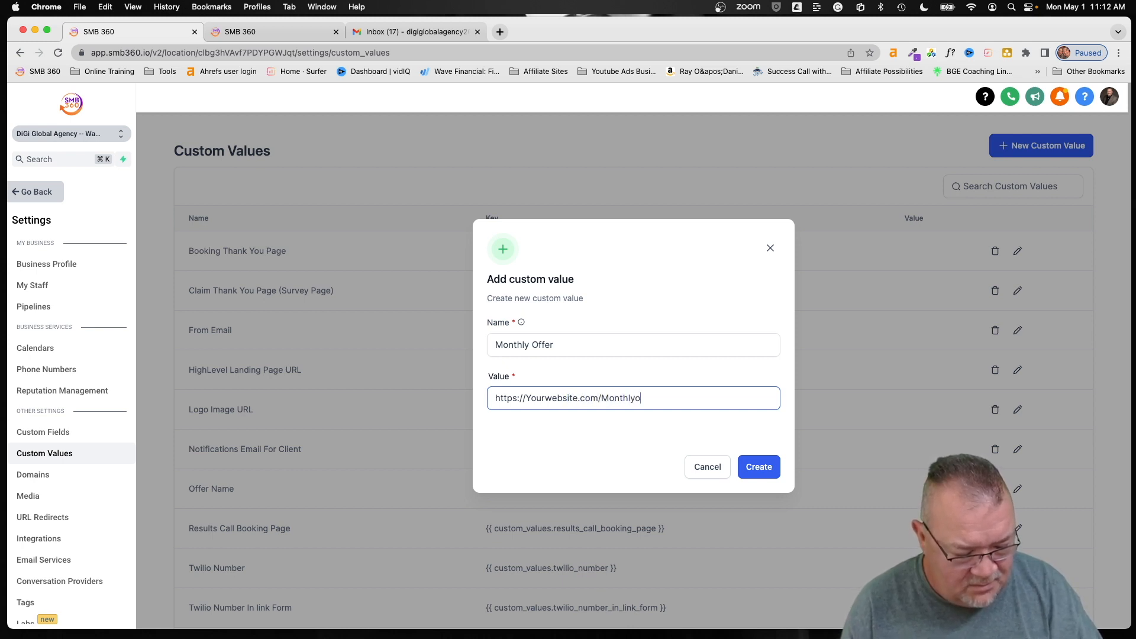
click(757, 468)
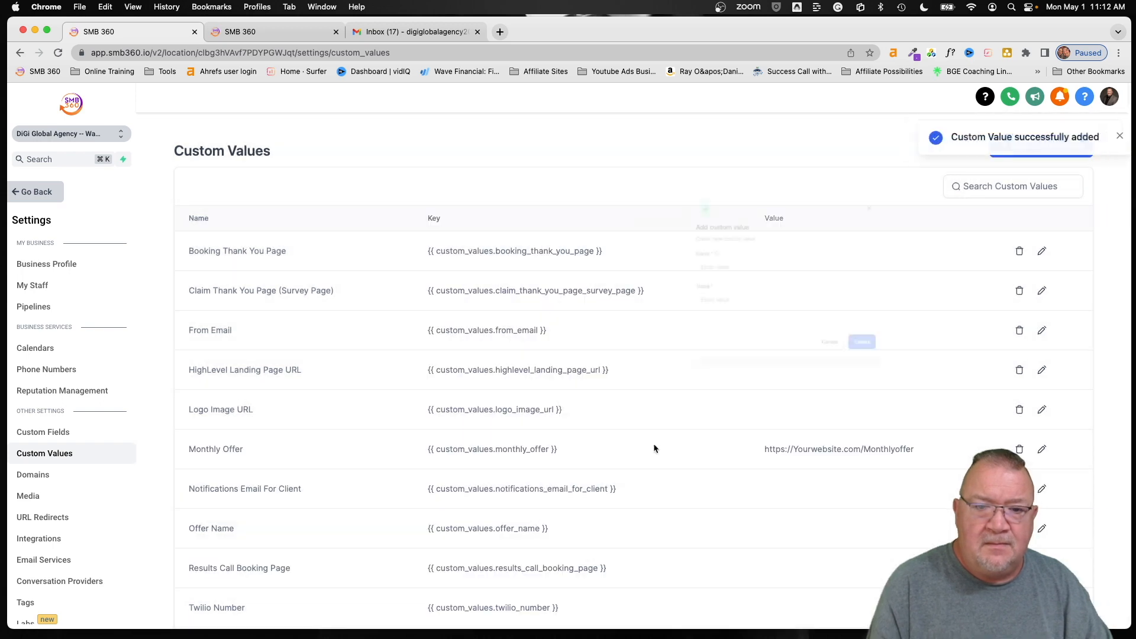
- Select the new Monthly Offer custom value's key to copy it
scroll(379, 371, down, 1)
scroll(380, 370, down, 3)
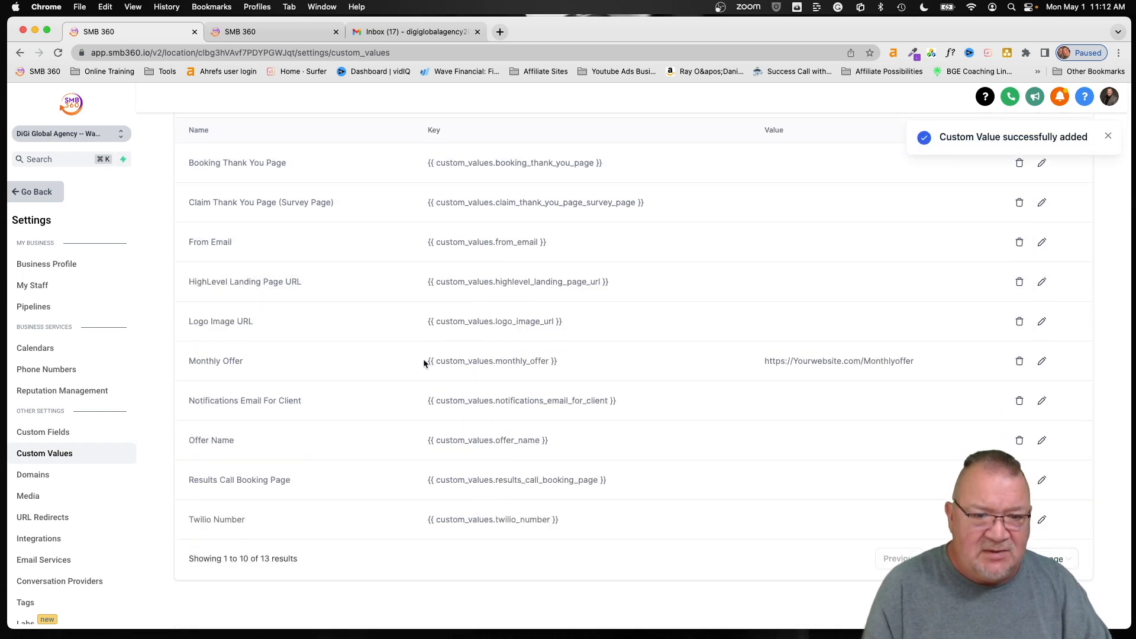
drag(427, 363, 562, 363)
key(super+c)
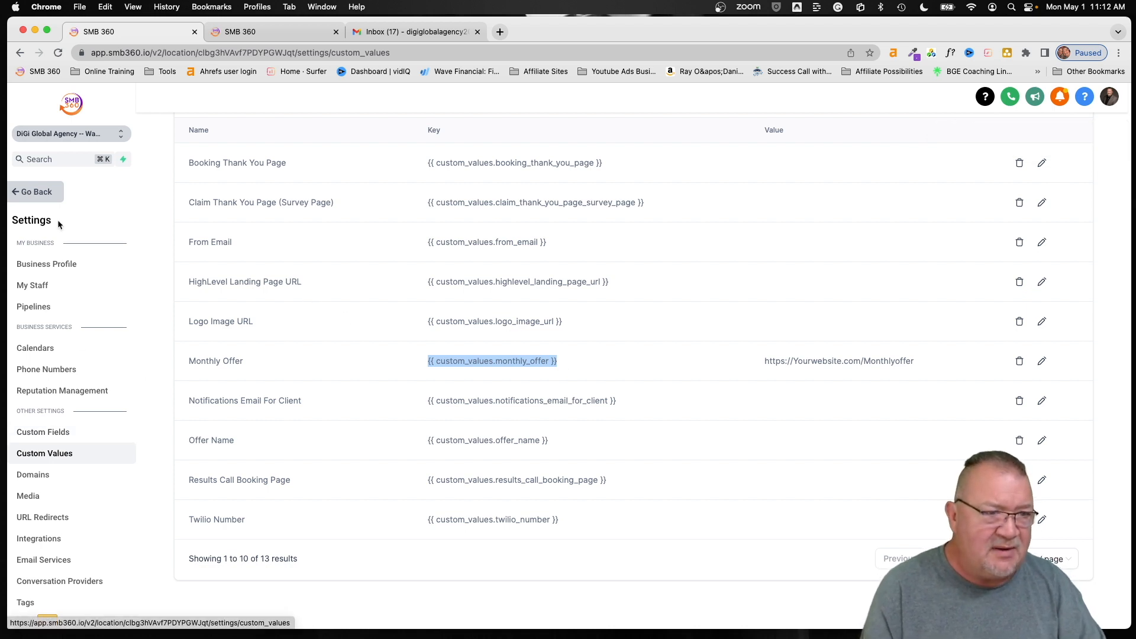
- Replace the Monthly Offer trigger link's URL with the monthly_offer key and save
click(29, 190)
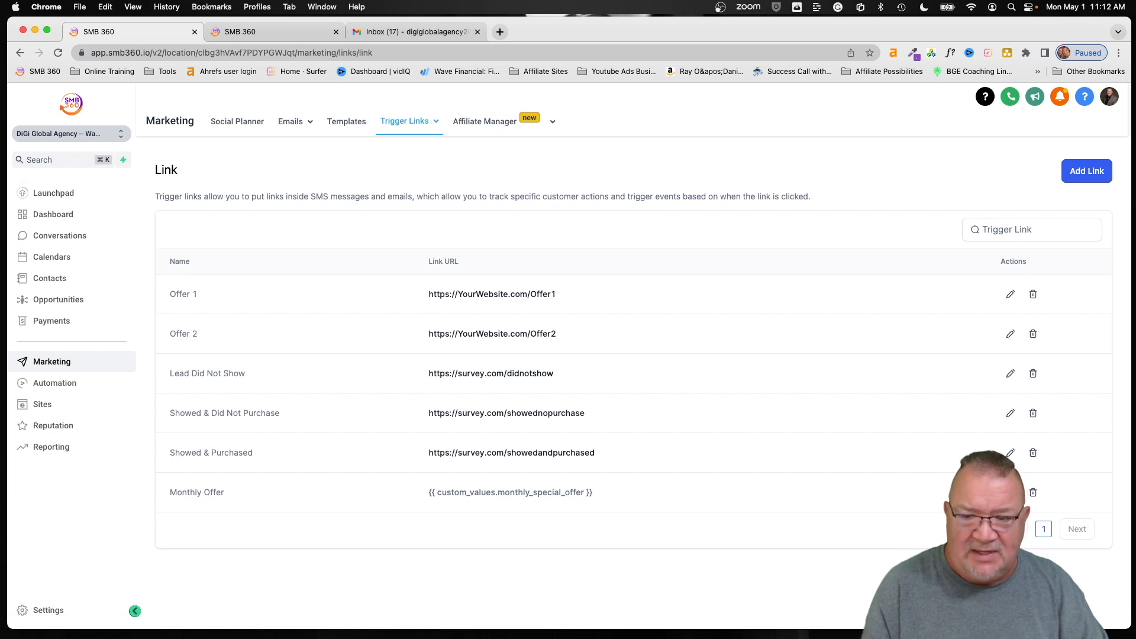
click(1011, 493)
drag(668, 441, 387, 427)
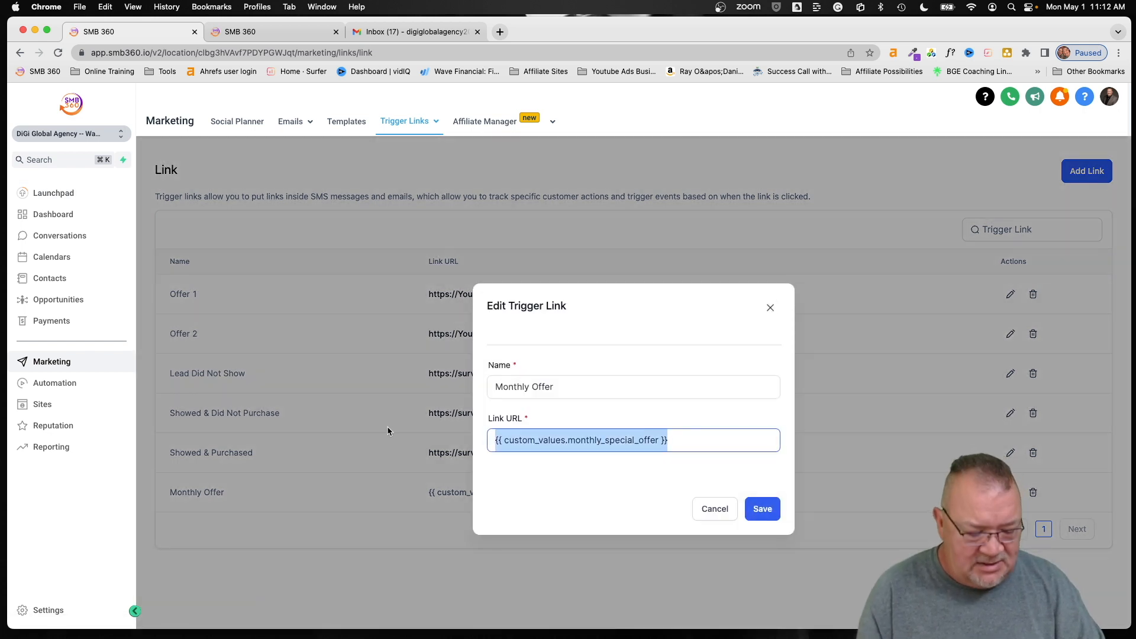
key(super+v)
click(763, 508)
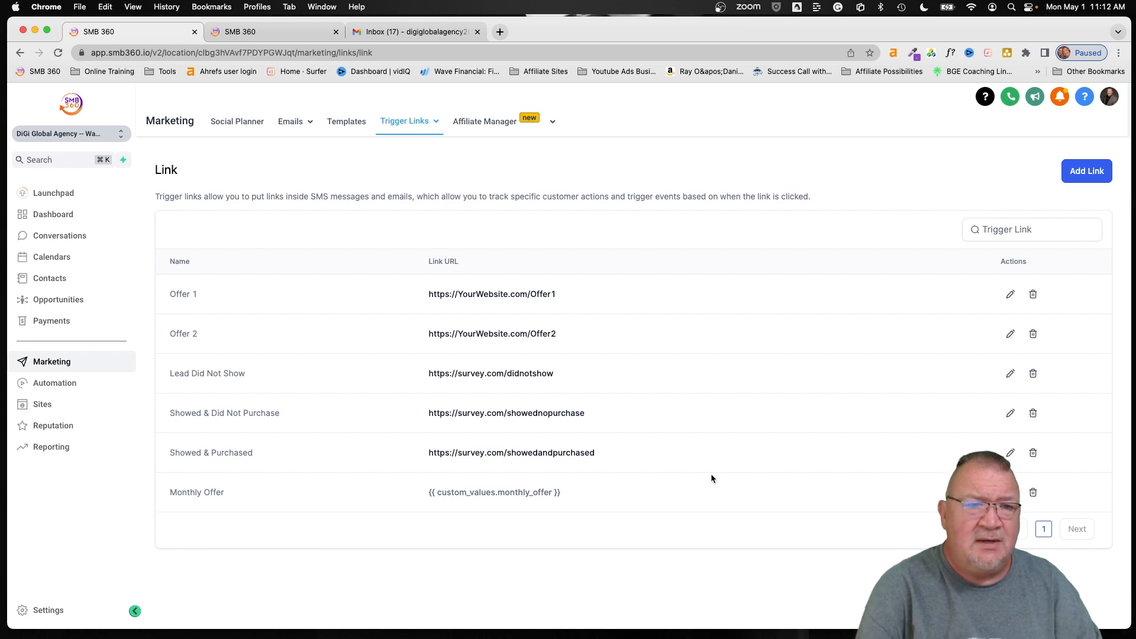
click(337, 123)
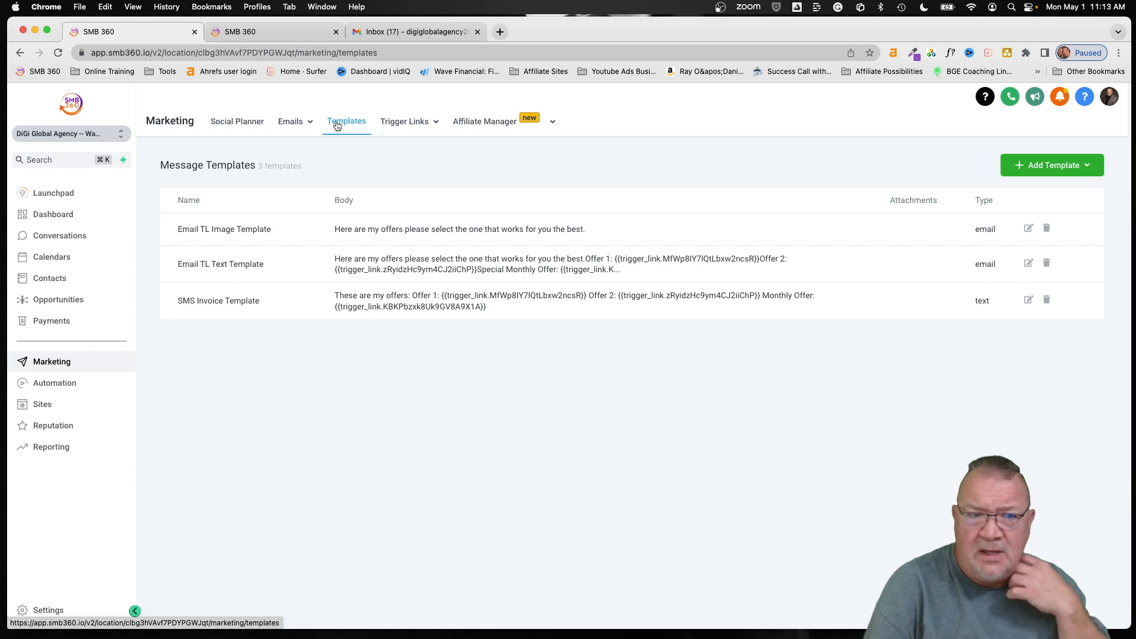
- Open the SMS Invoice Template and add a blank line before the Monthly Offer line
click(1048, 167)
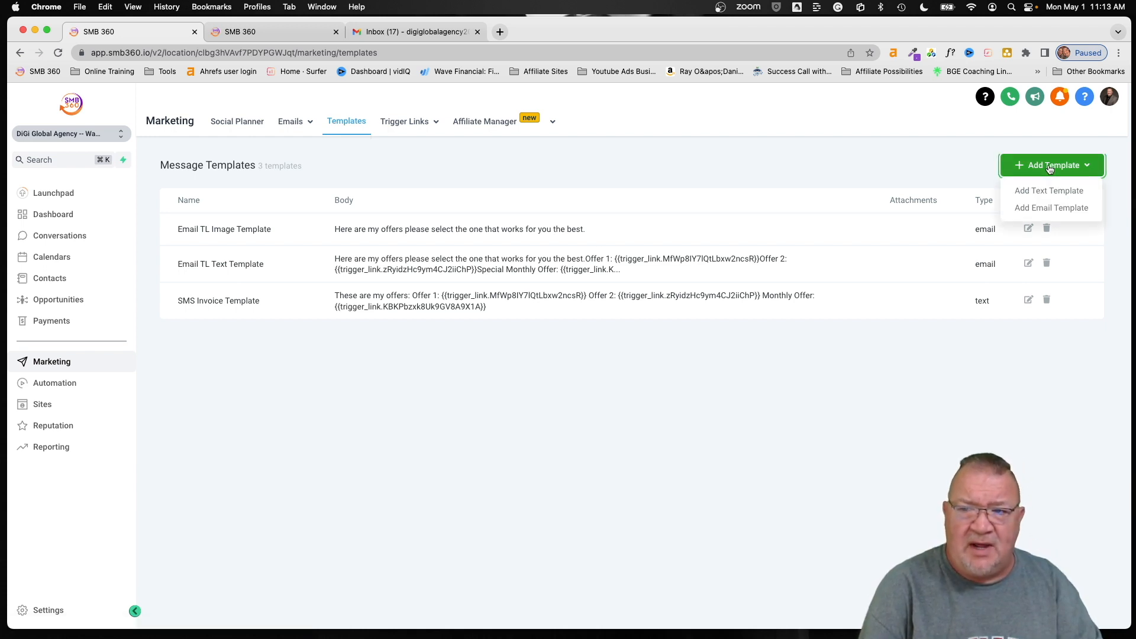
click(962, 171)
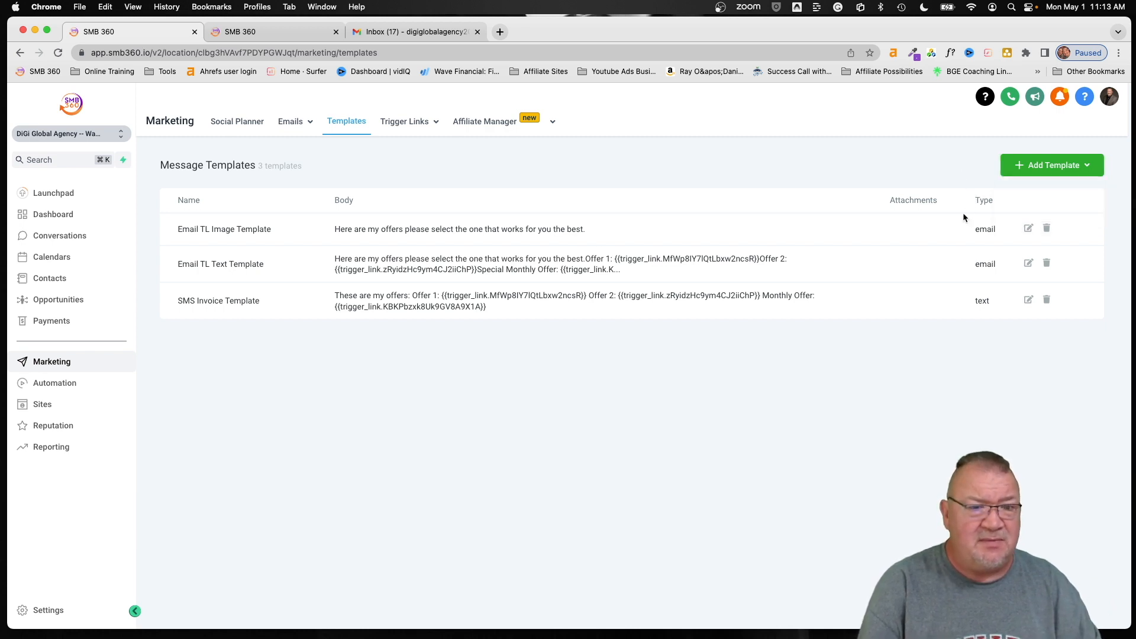
click(1029, 301)
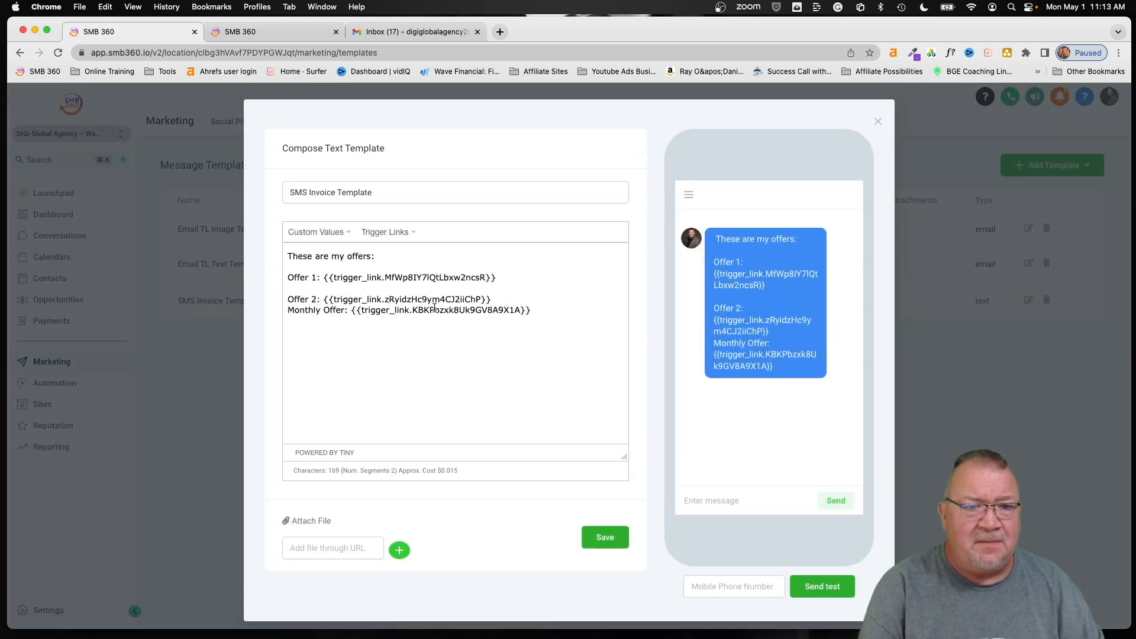
click(494, 299)
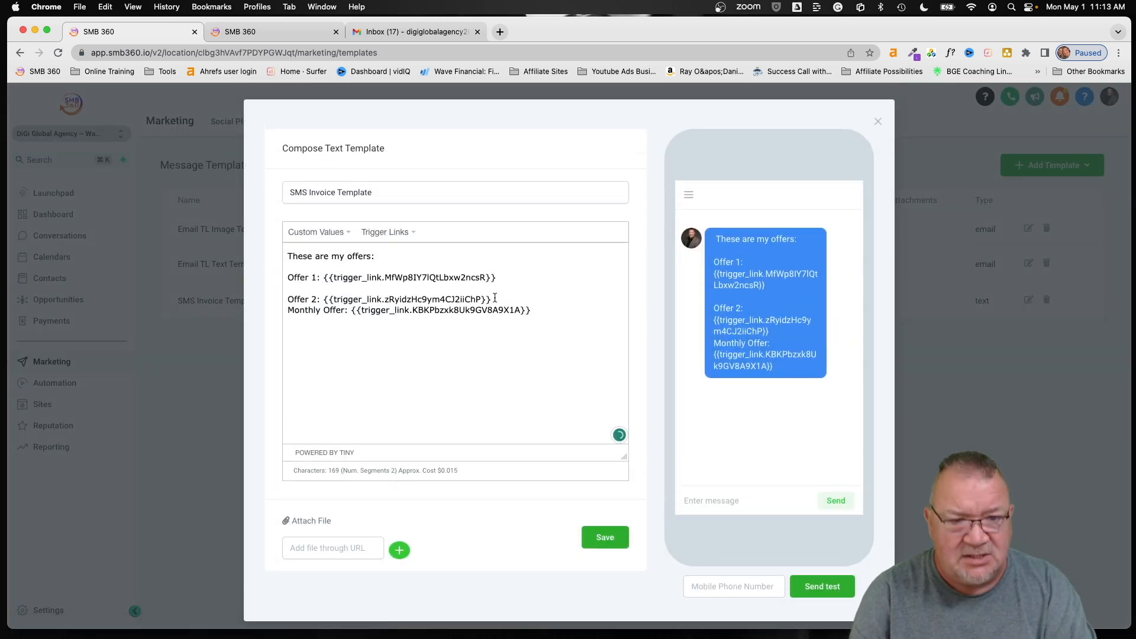
key(Return)
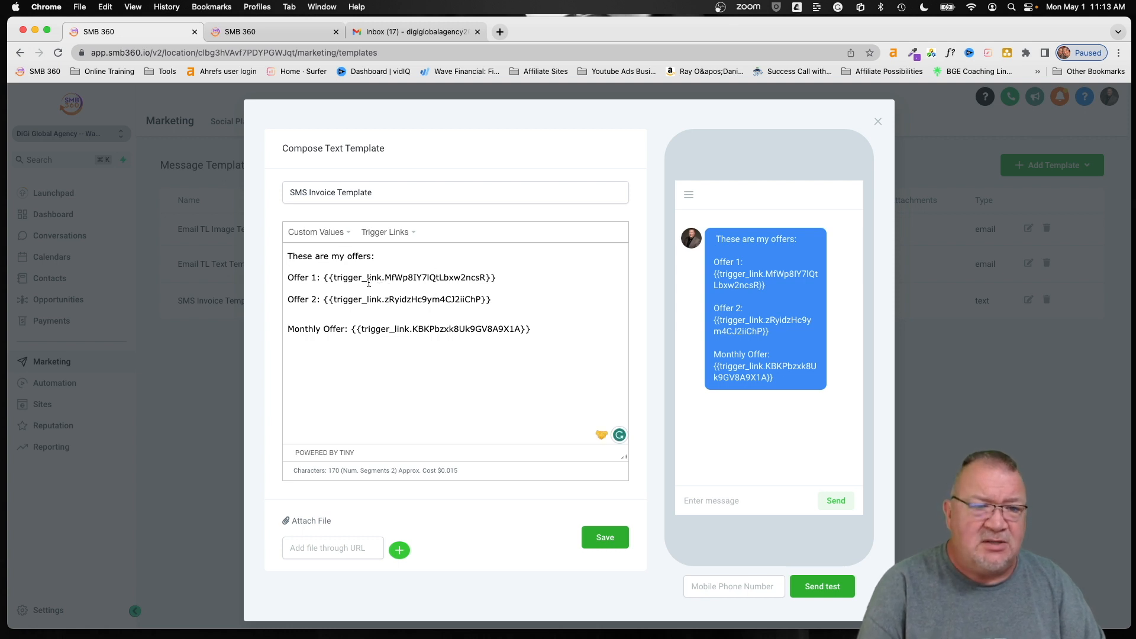
- Replace the old Offer 1 link with a freshly inserted Offer 1 trigger link and save
drag(287, 255, 381, 253)
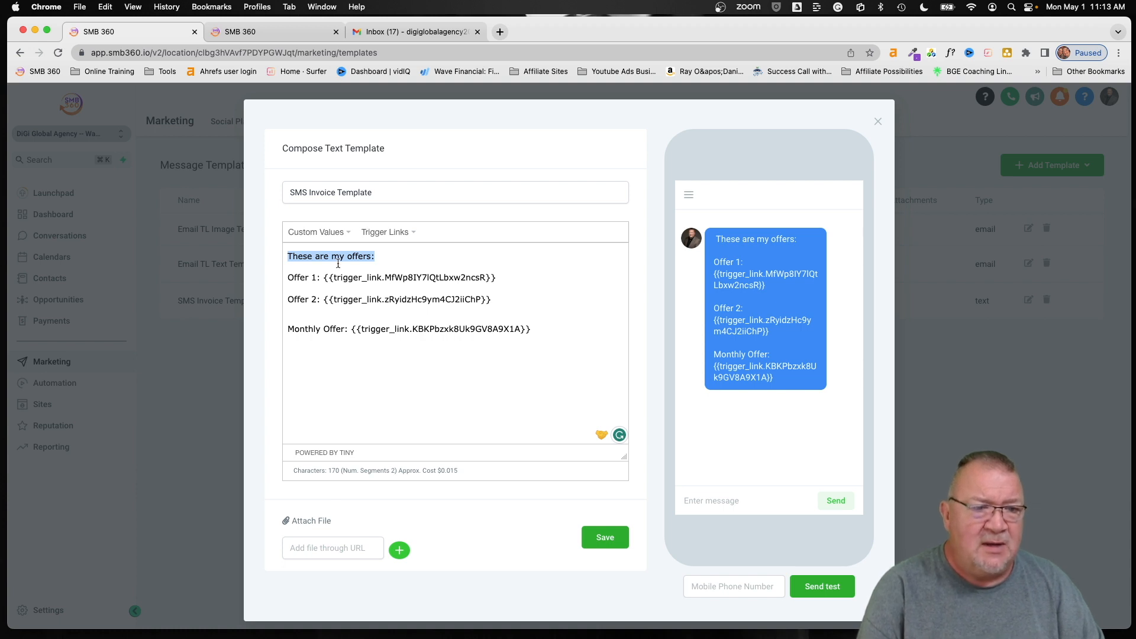
click(388, 234)
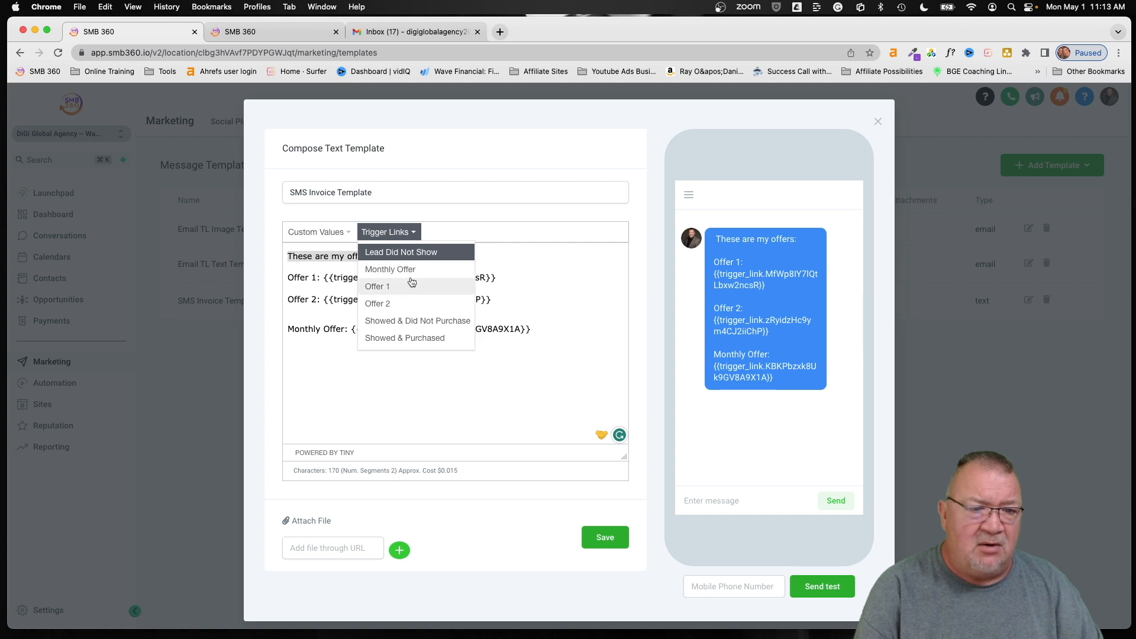
click(533, 294)
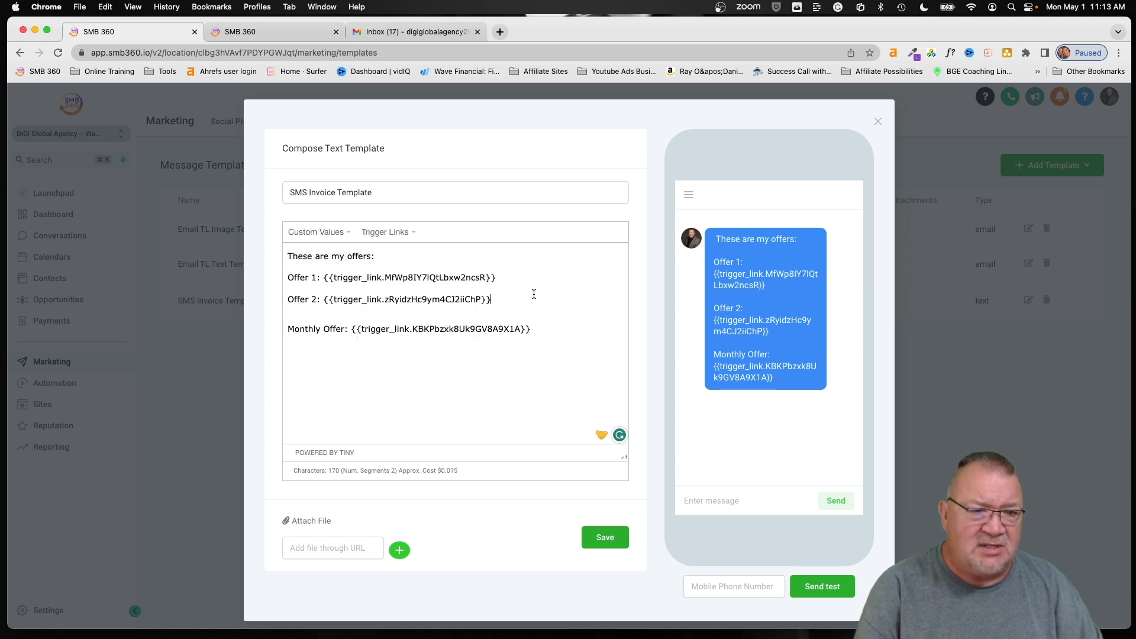
drag(509, 278, 334, 277)
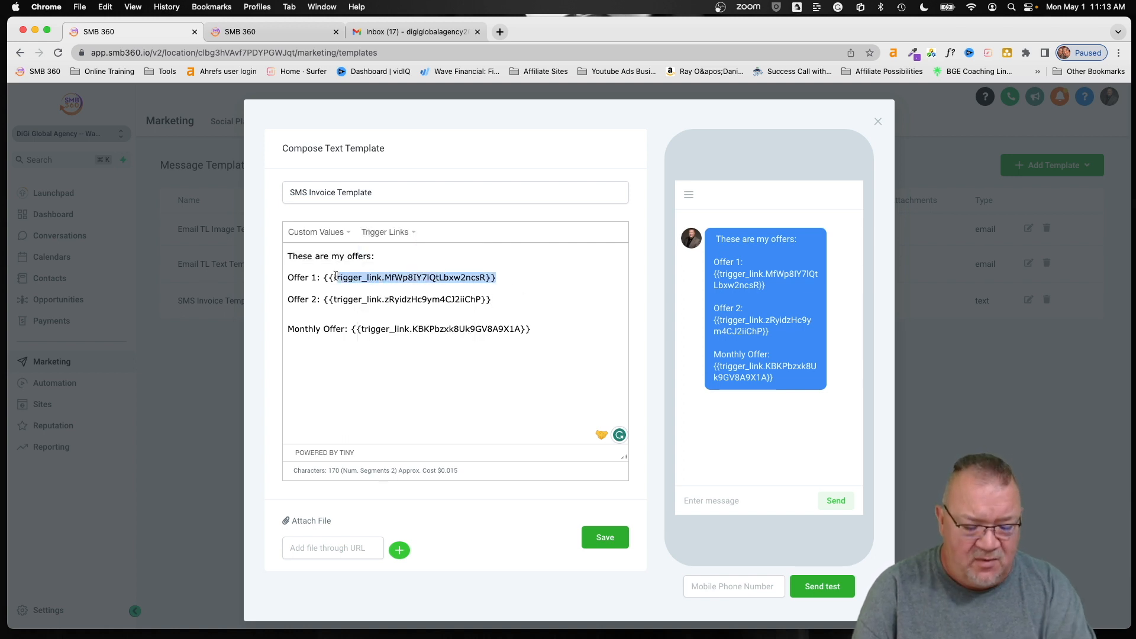
key(BackSpace)
key(BackSpace)
key(BackSpace)
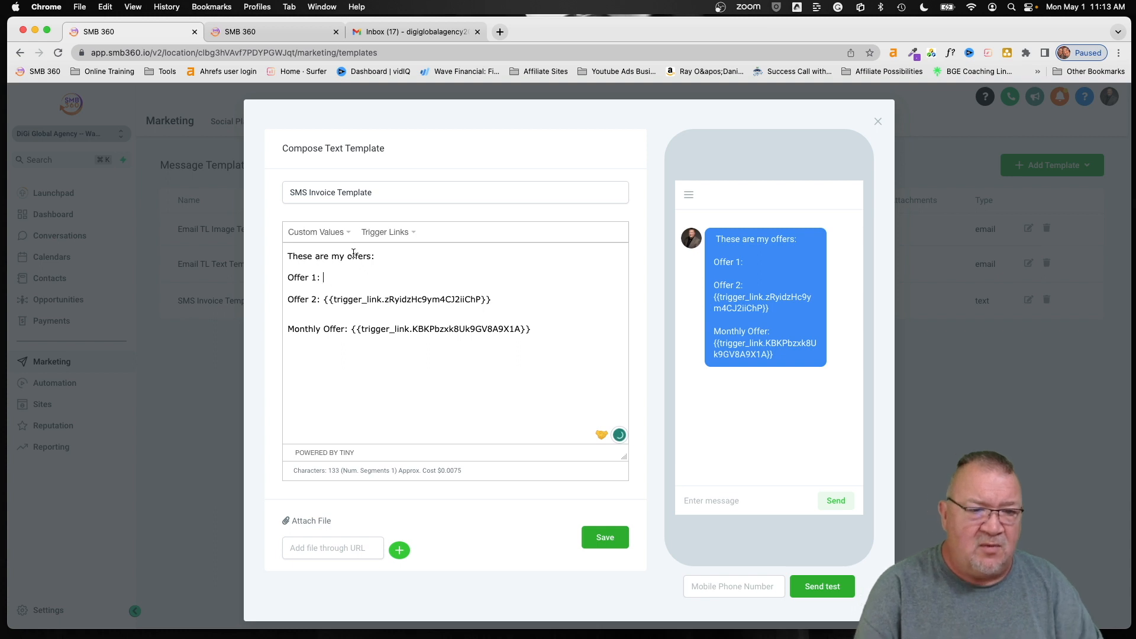
click(379, 233)
click(385, 285)
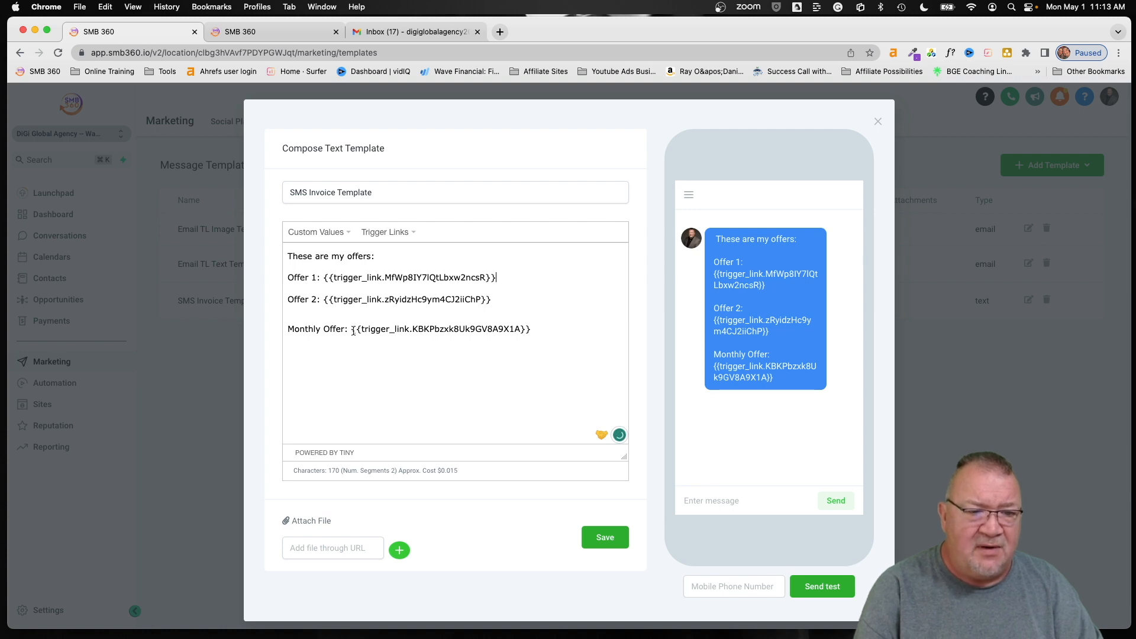
click(614, 538)
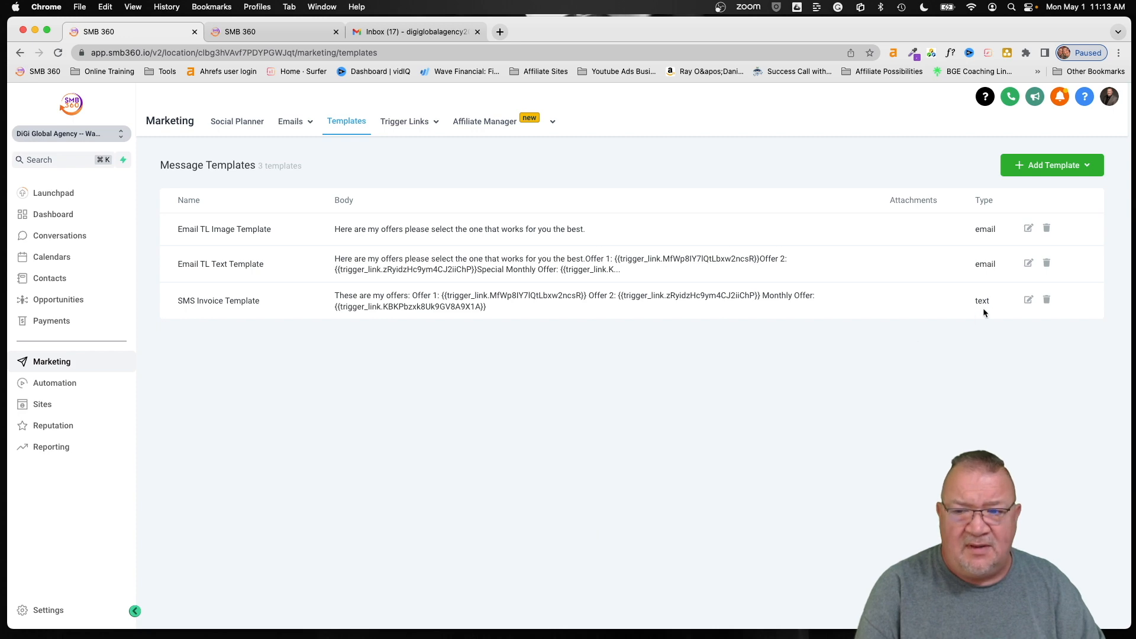
- Send a test of the SMS Invoice Template to a mobile number and close the editor
click(1029, 302)
click(706, 582)
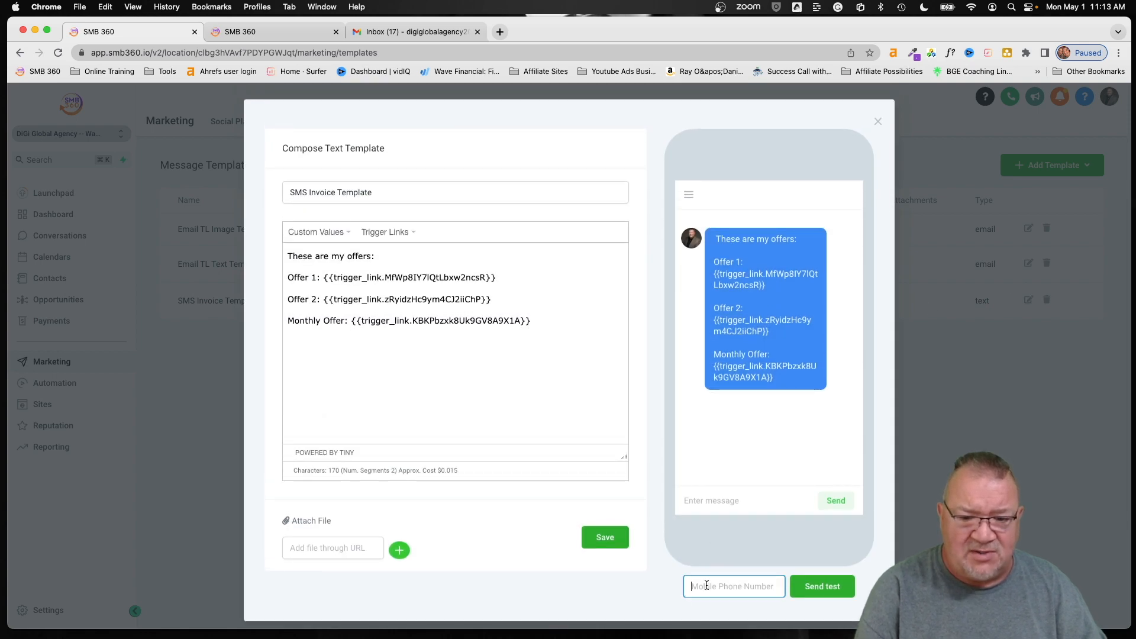
text(6)
key(BackSpace)
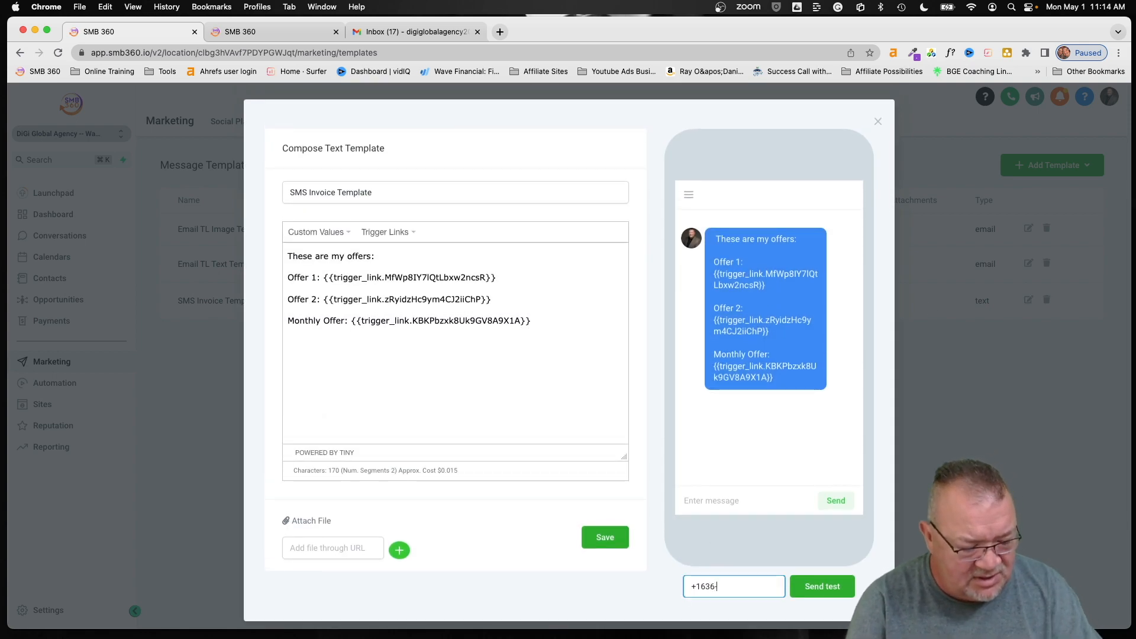
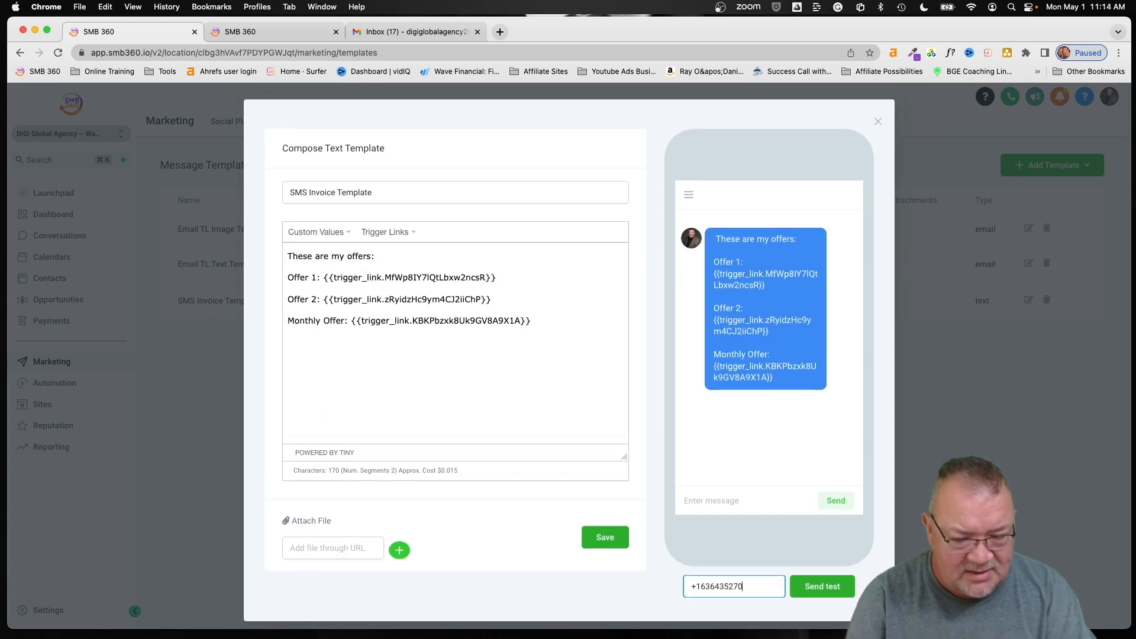
click(818, 586)
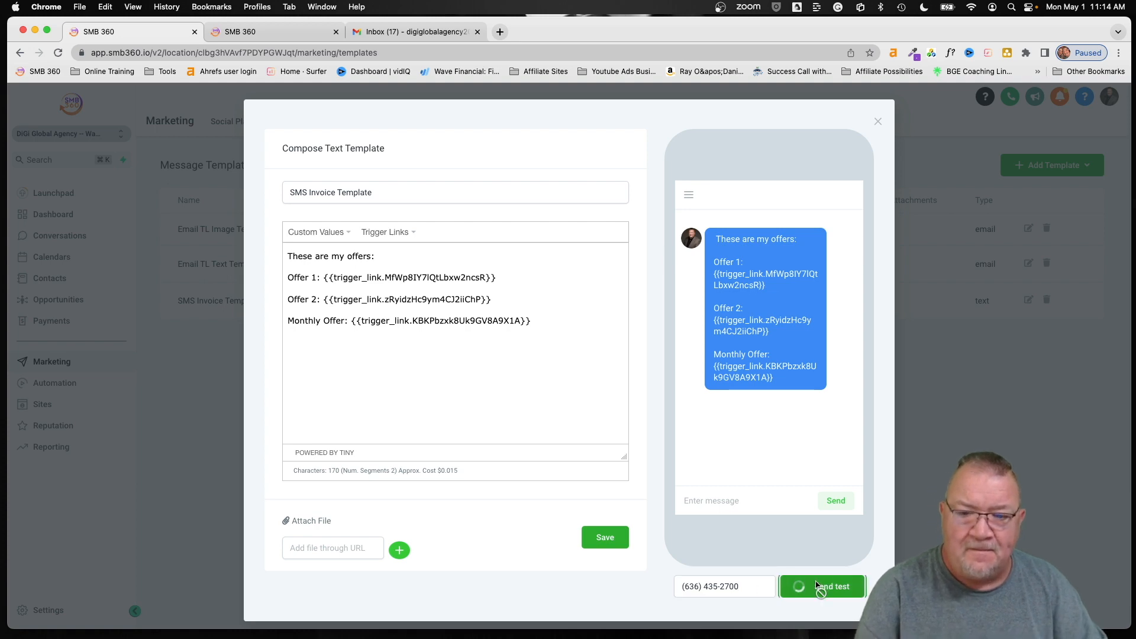
click(876, 121)
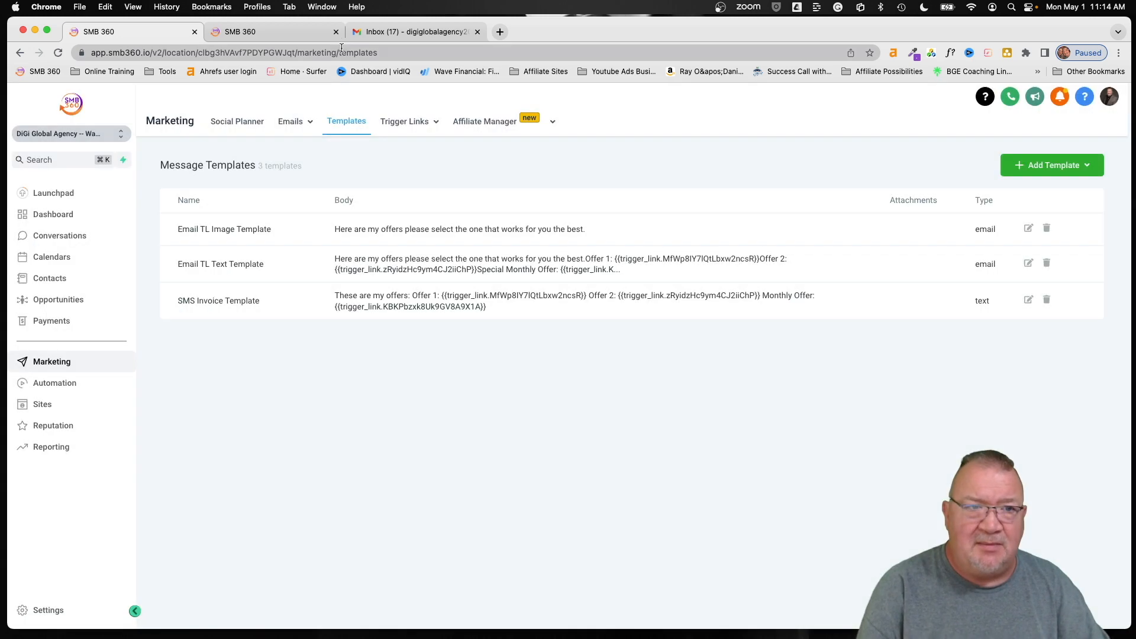
click(240, 33)
- View the received test message with Offer 1 and Offer 2 links in Conversations
click(60, 235)
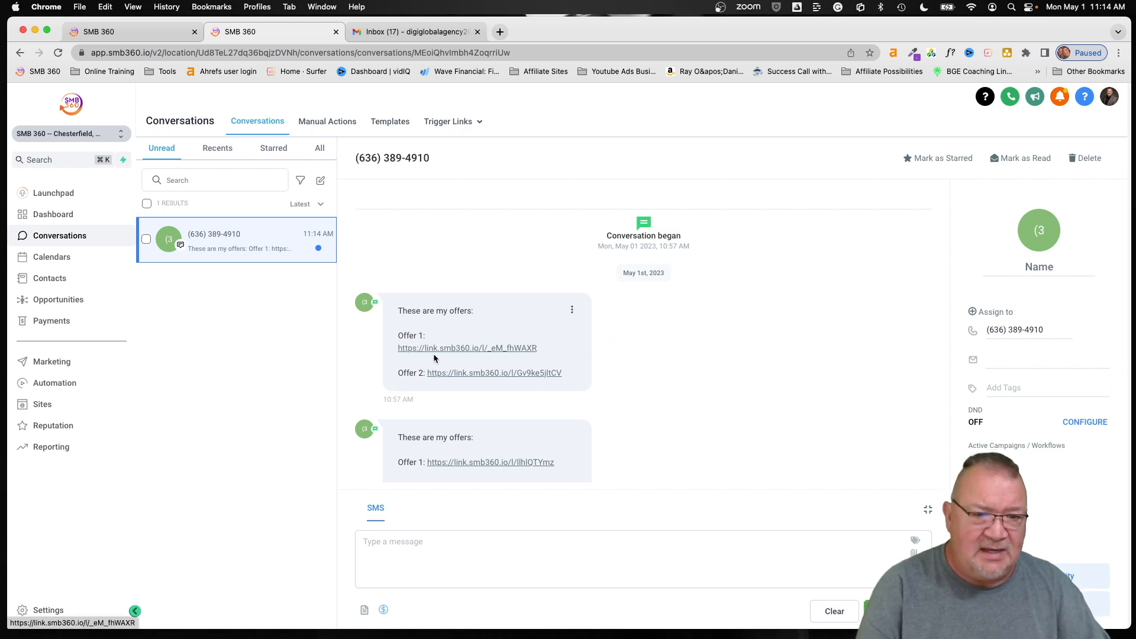
scroll(429, 333, up, 5)
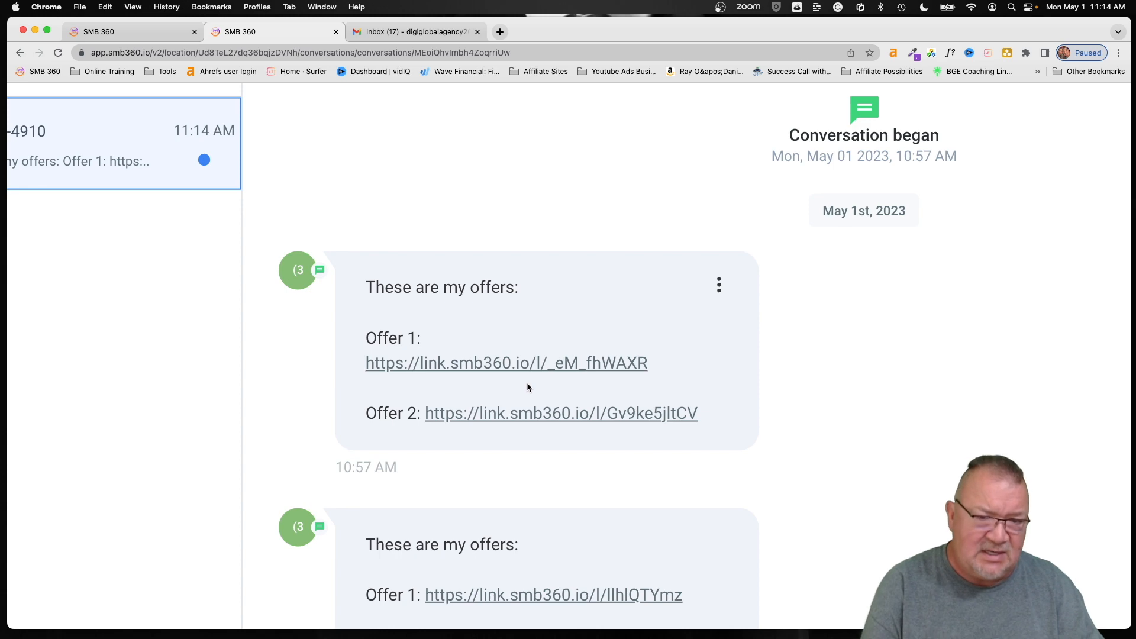
key(super+0)
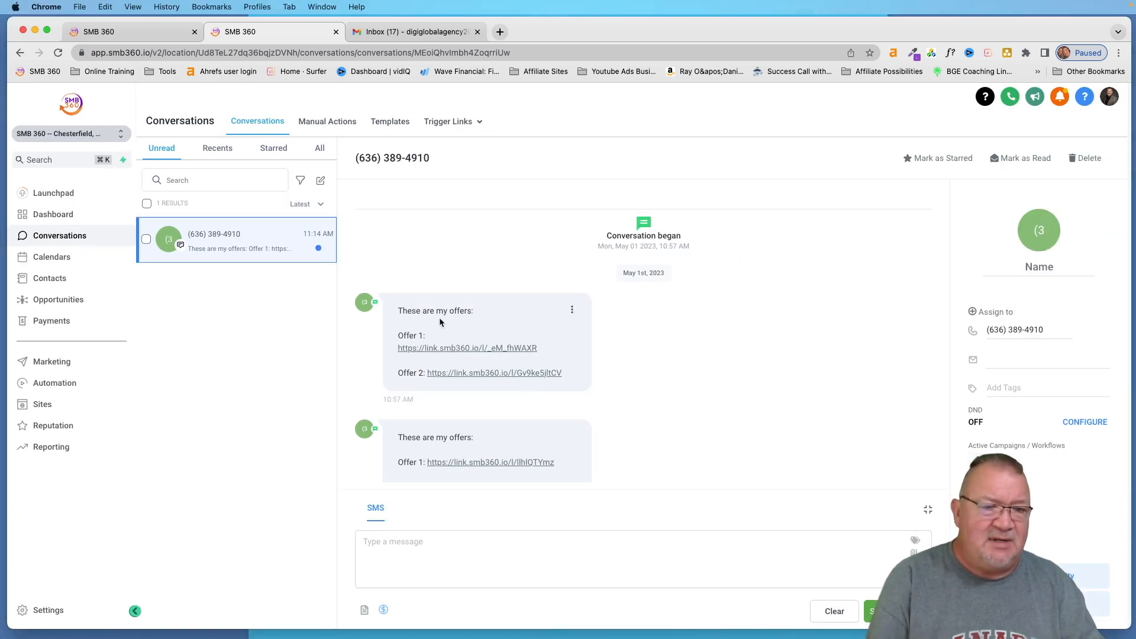
- Follow the Offer 2 tracked link, then close the MonsterHost and Gmail tabs
click(478, 375)
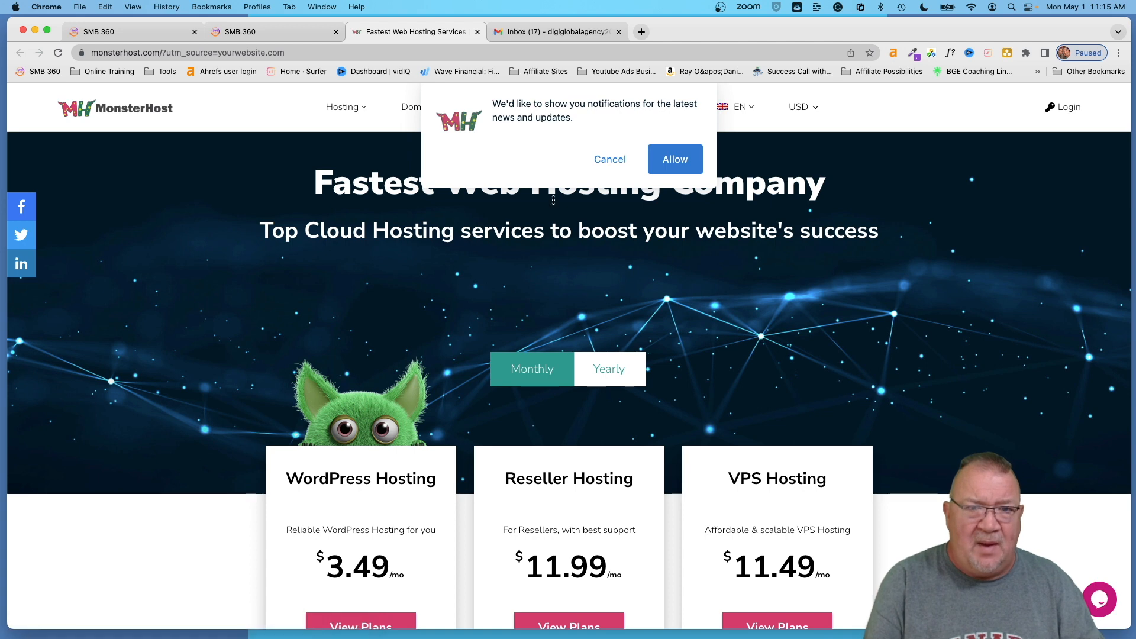
click(478, 32)
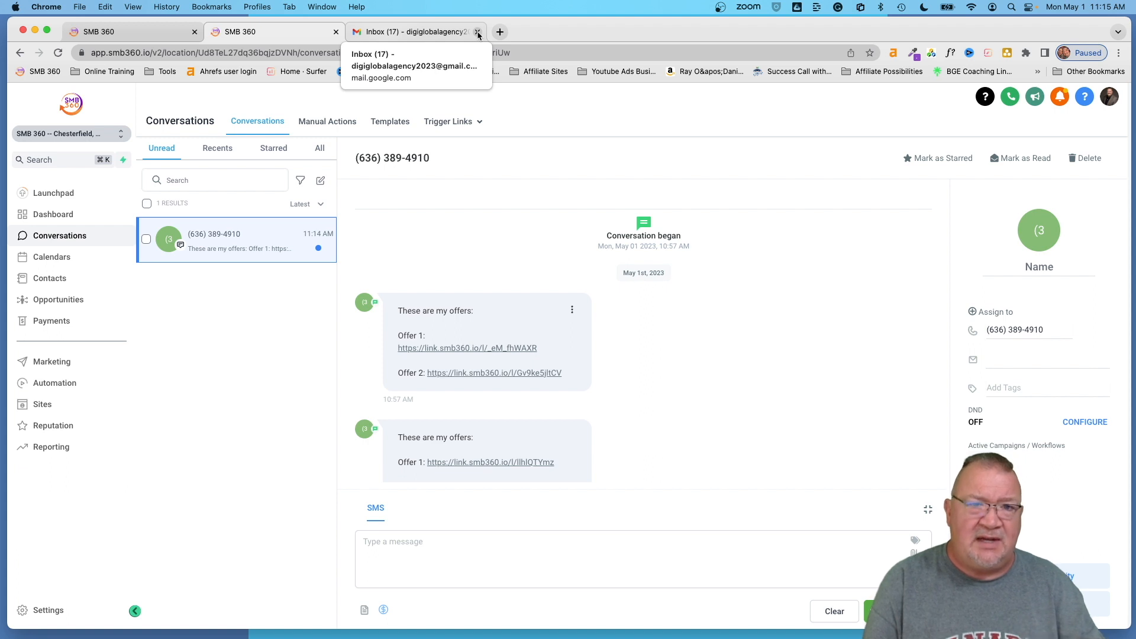
click(477, 32)
click(125, 31)
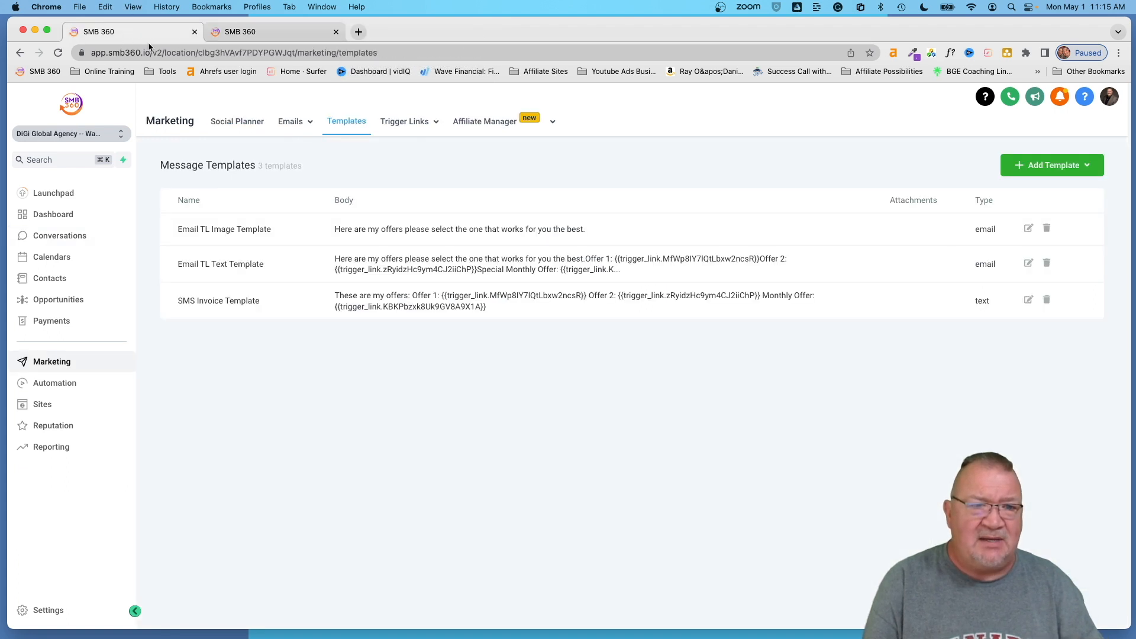
- Open the trigger link analytics and check that Offer 2 has 1 click
mouse_move(401, 130)
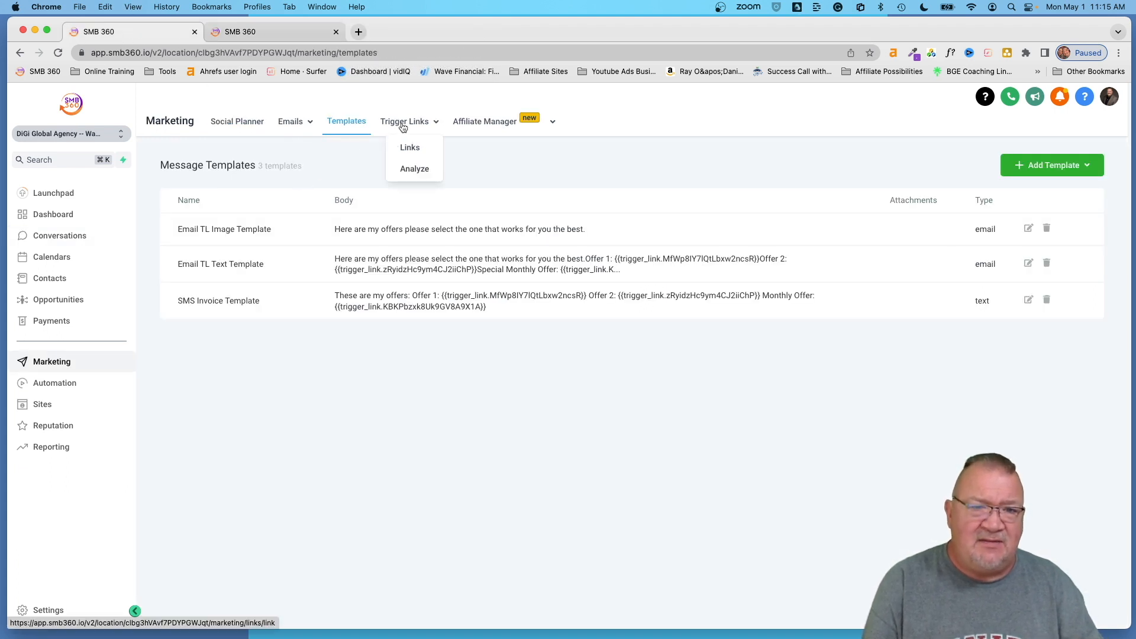
click(415, 170)
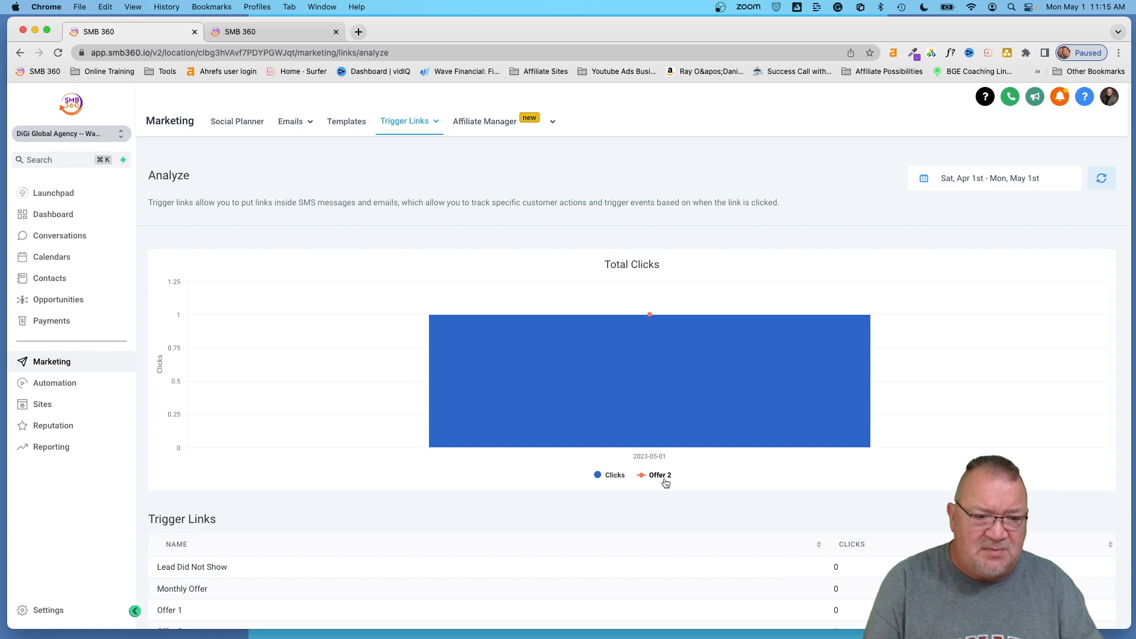
scroll(664, 481, down, 3)
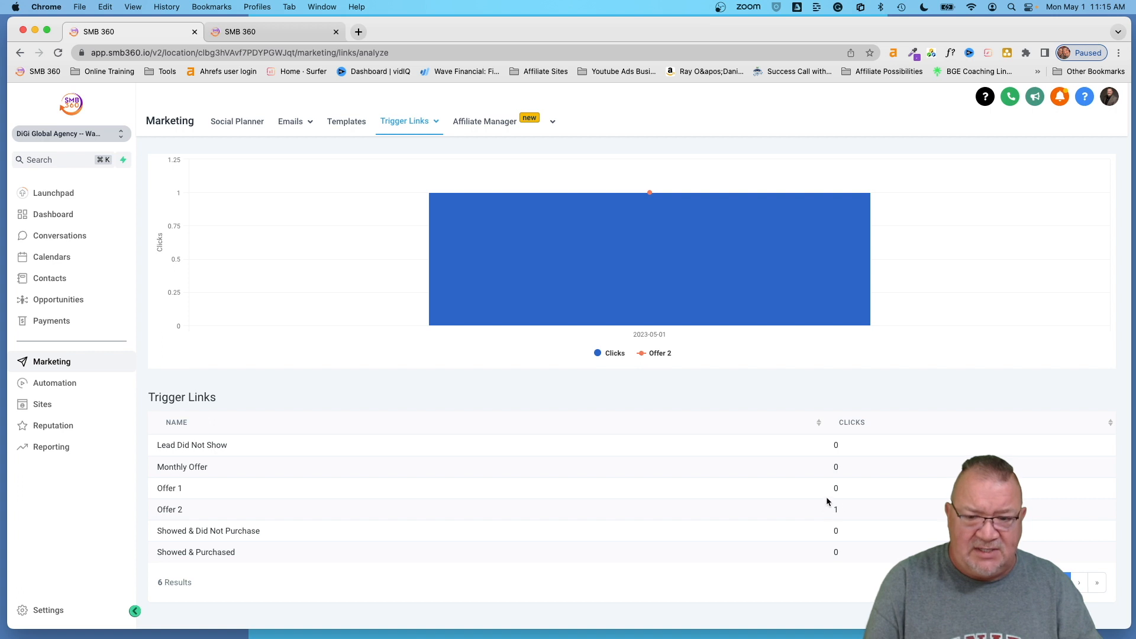
- Return to the Trigger Links list showing the six links and their URLs
mouse_move(686, 307)
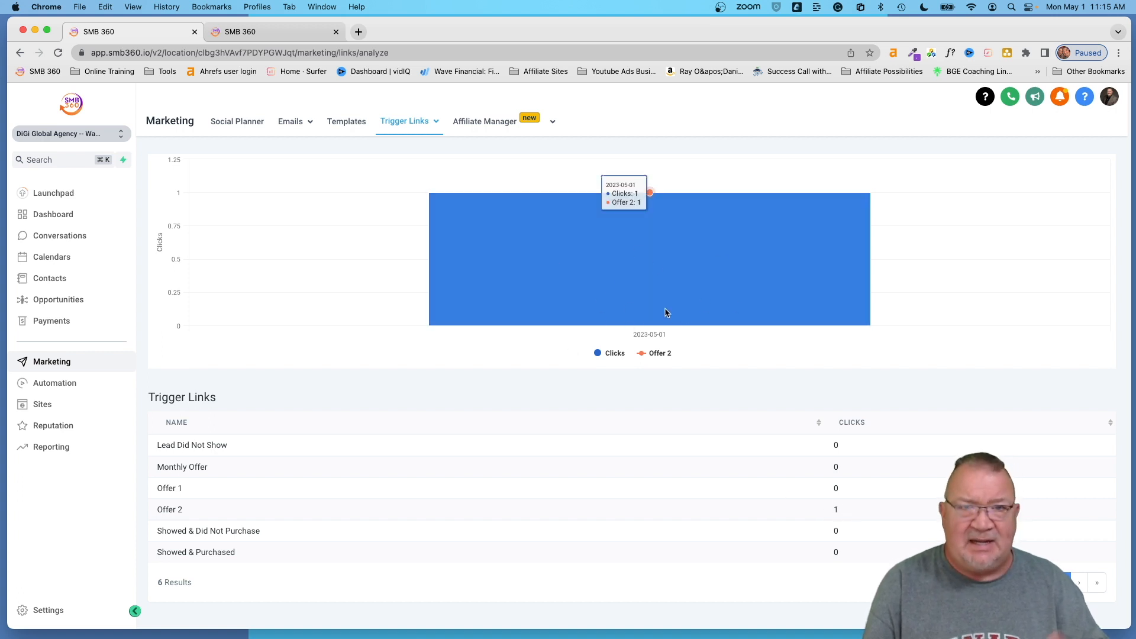
click(395, 123)
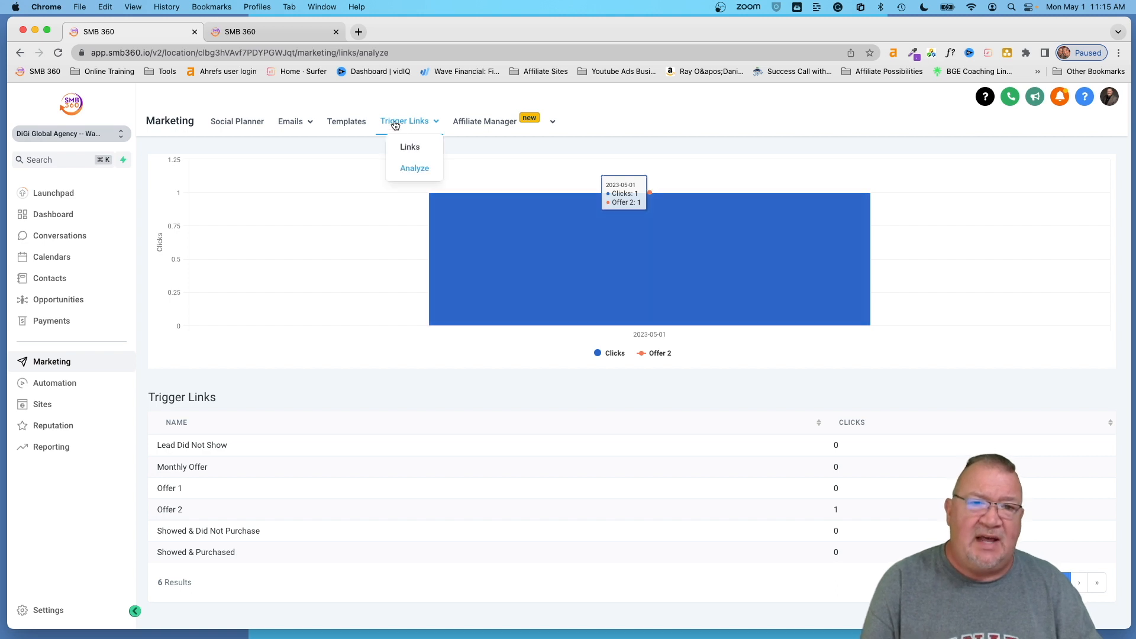
click(407, 149)
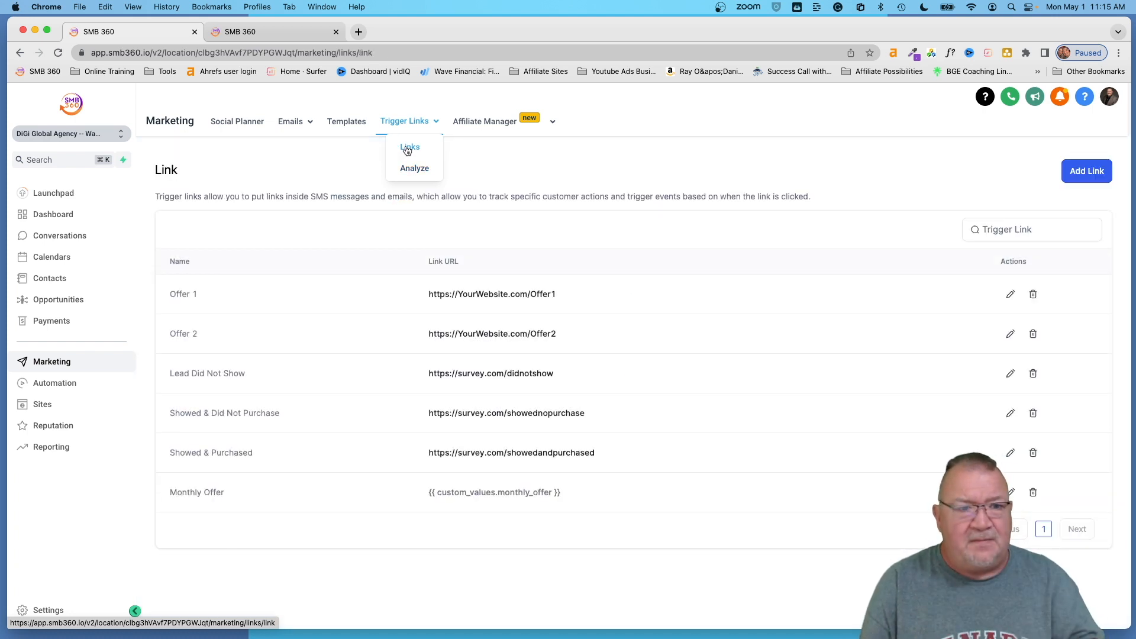
- Switch to the Conversations thread whose messages carry the Offer 1 and Offer 2 links
click(338, 121)
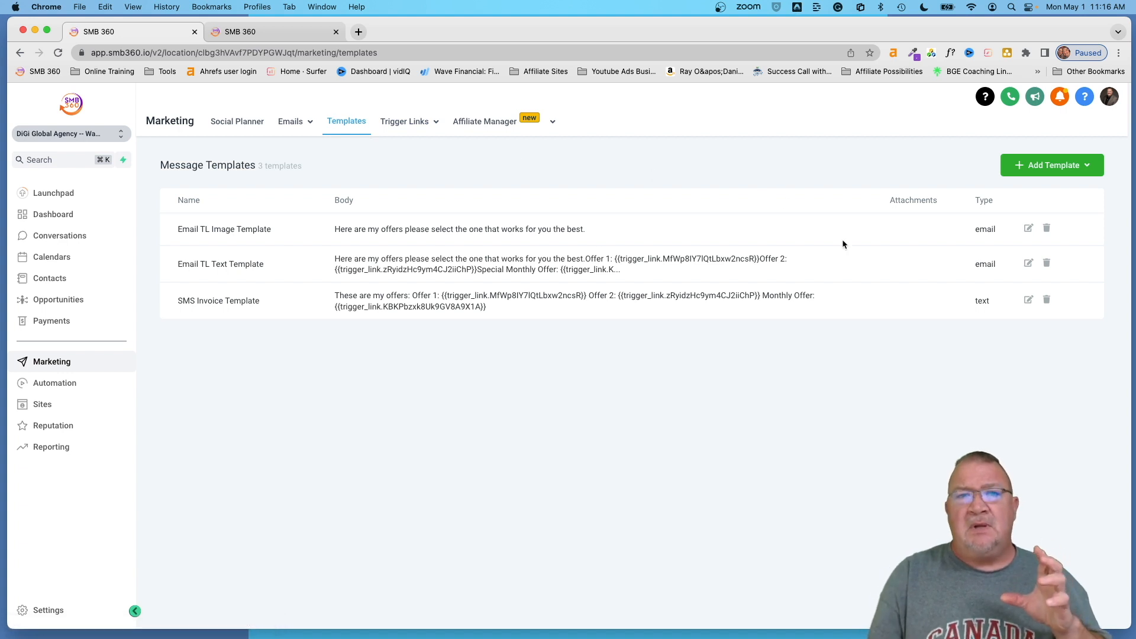
click(278, 31)
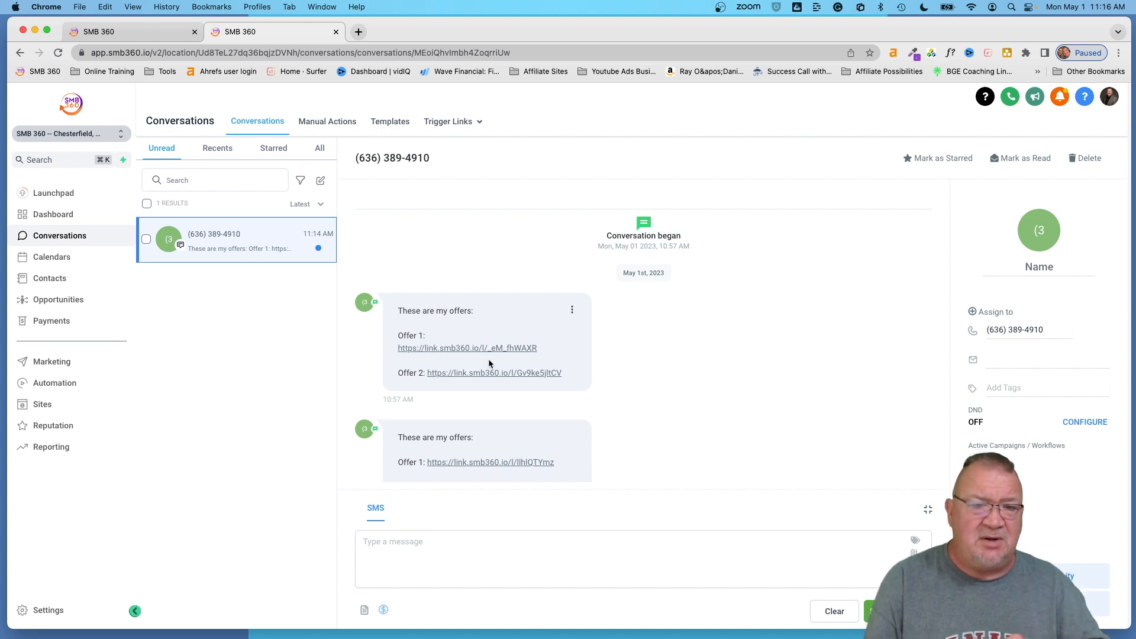
- Compare the Email TL Text Template's three offer links with the conversation, closing it unchanged
click(130, 29)
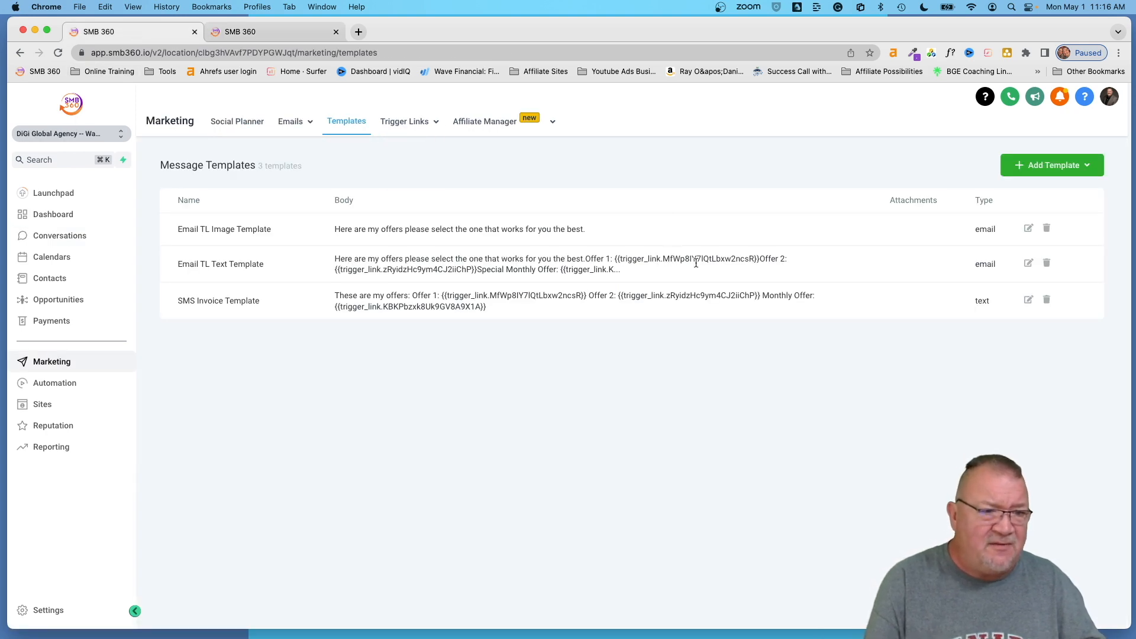
click(1028, 263)
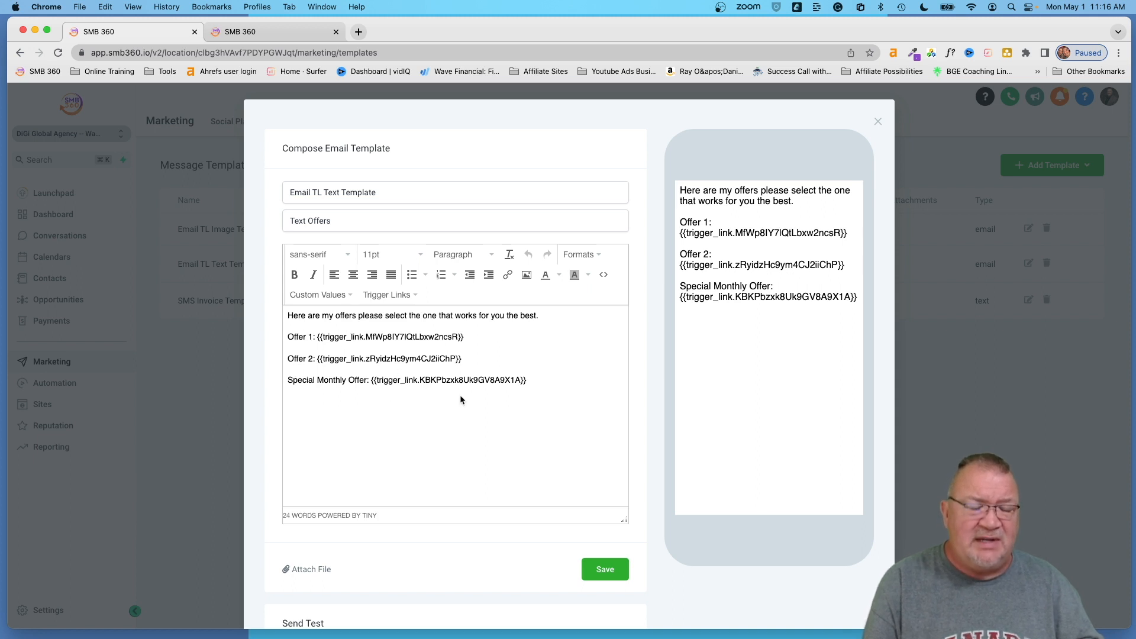
click(275, 33)
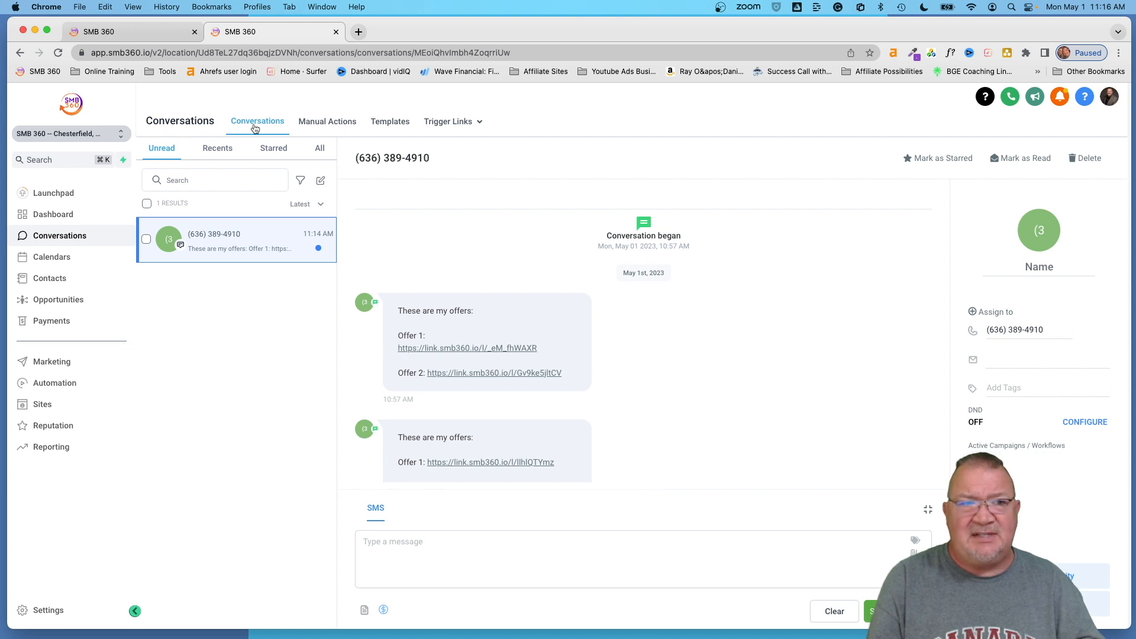
click(142, 35)
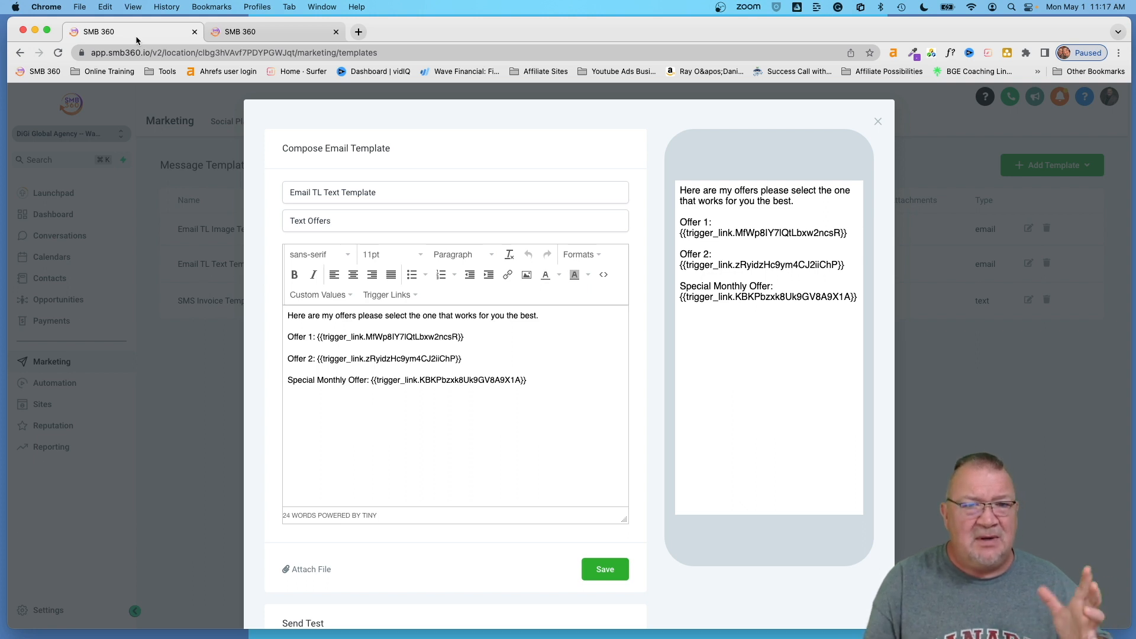
click(878, 123)
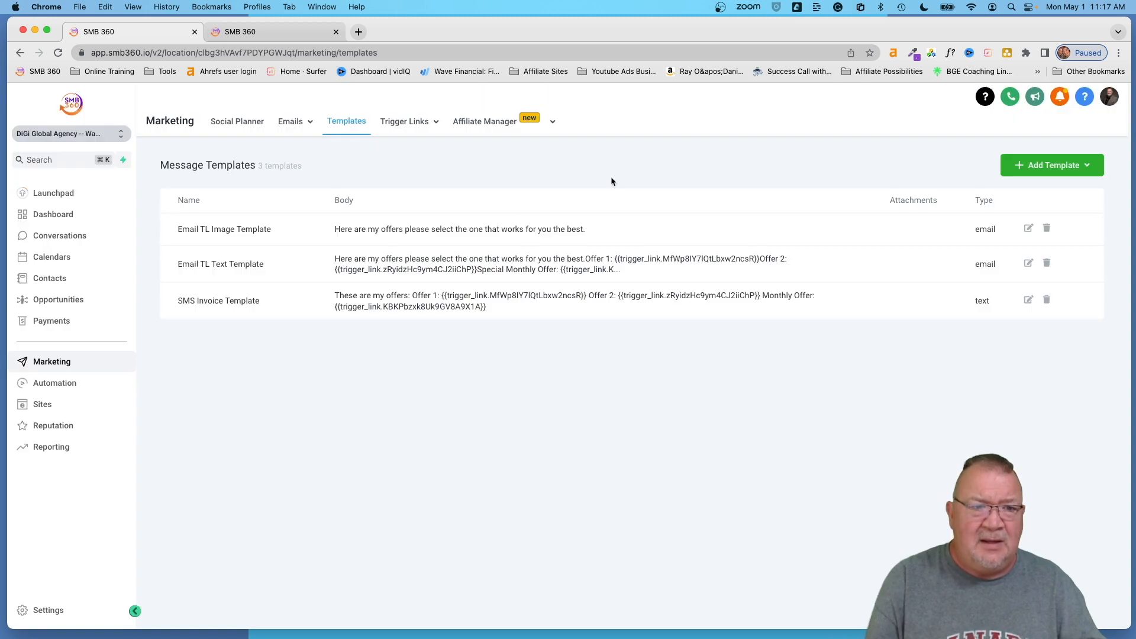
- In Email TL Image Template, link the Special Offer image to the Offer 1 trigger link
click(1029, 231)
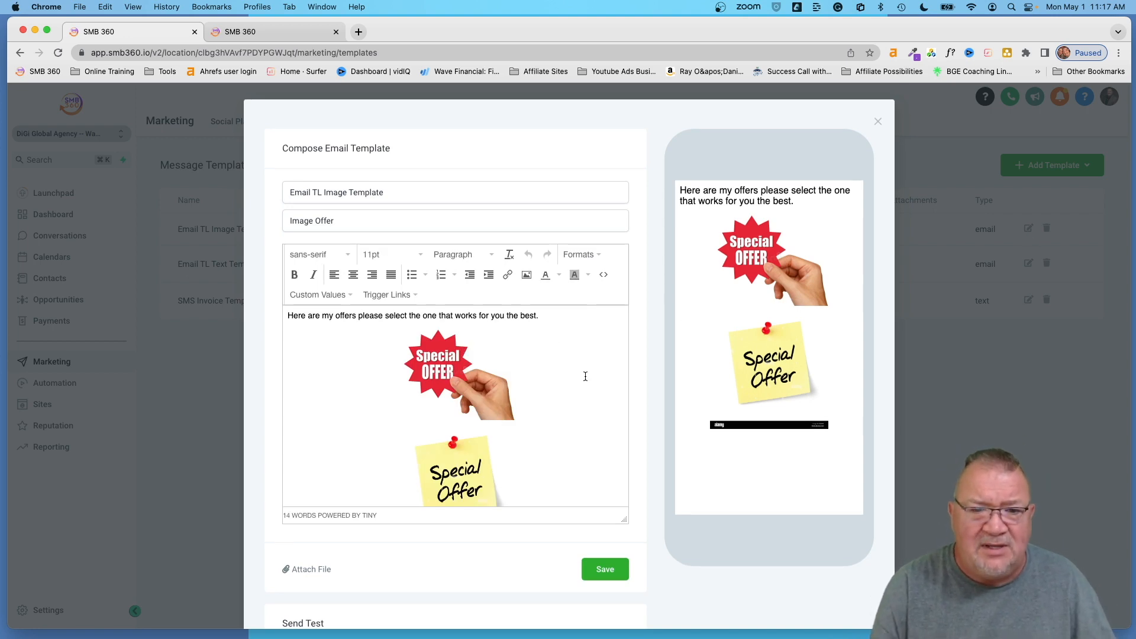
click(438, 366)
click(451, 463)
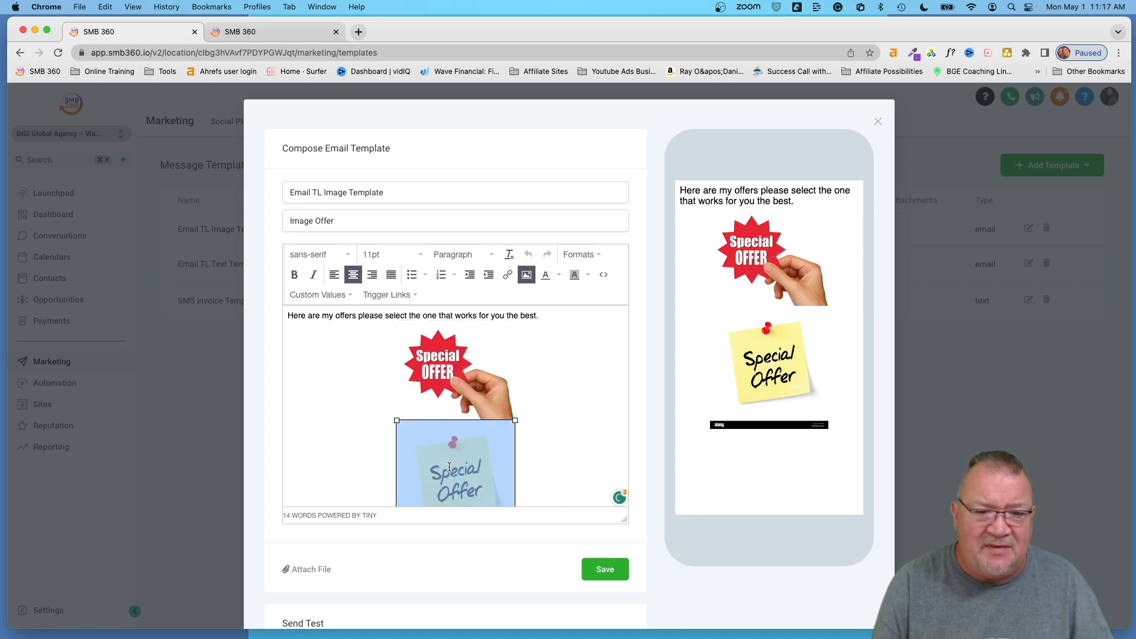
click(456, 394)
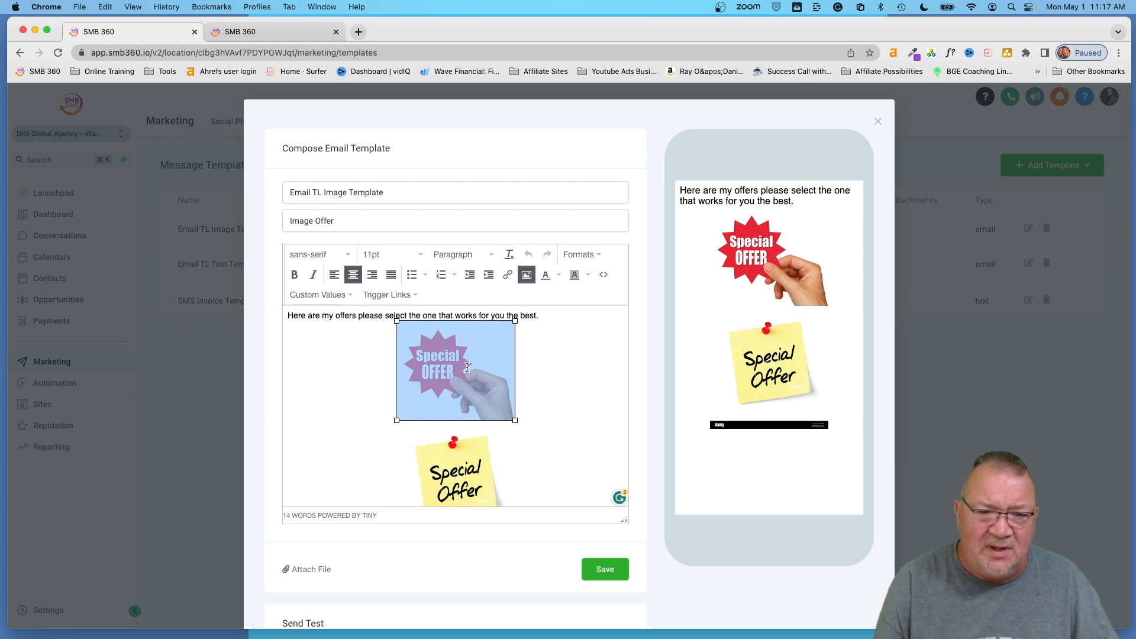
click(507, 275)
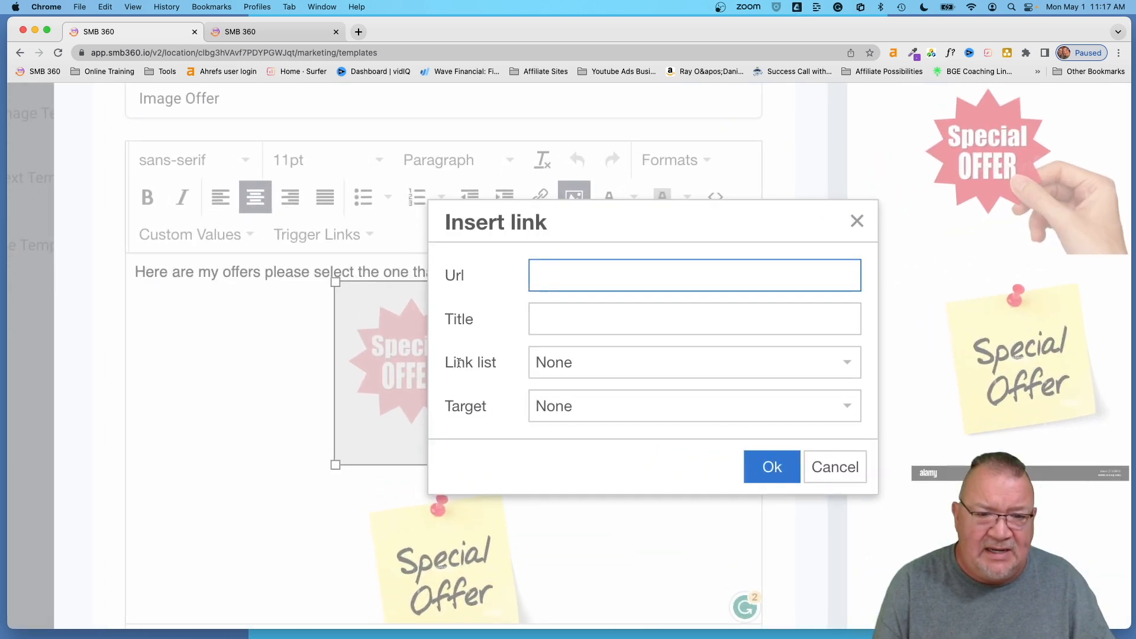
click(589, 367)
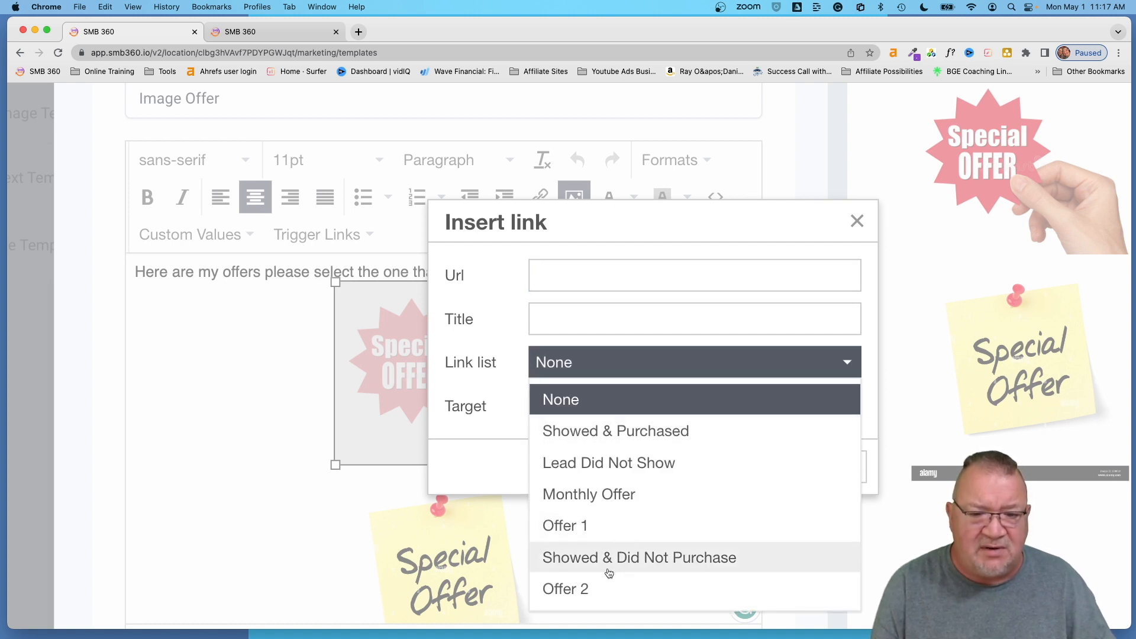
click(599, 535)
click(768, 470)
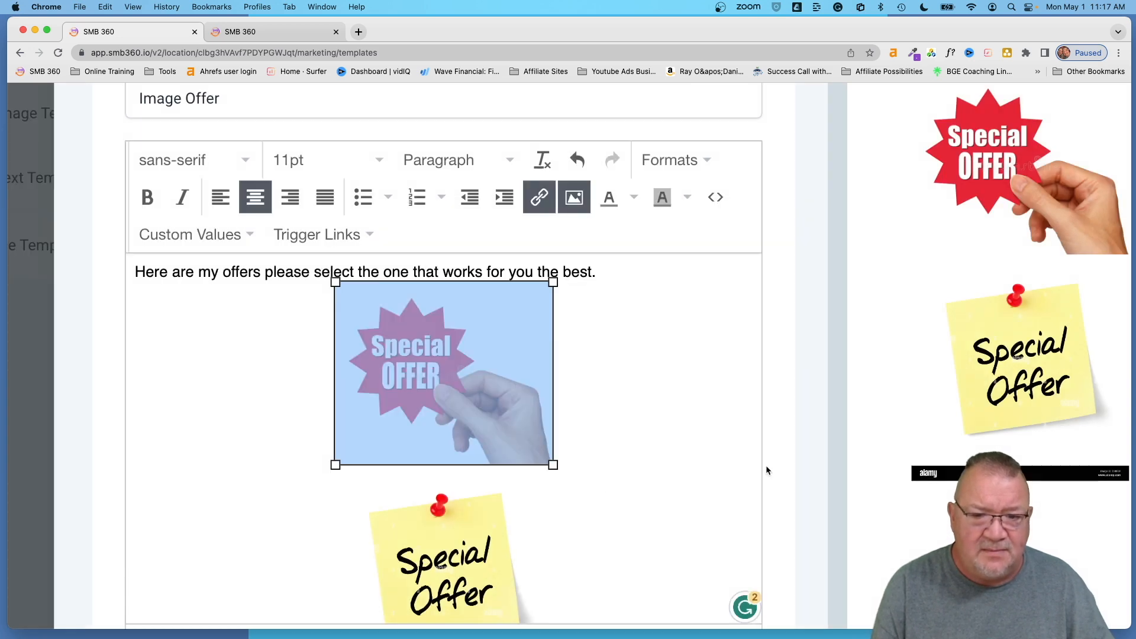
- Link the sticky-note image to the Offer 2 trigger link and save the template
scroll(647, 468, down, 3)
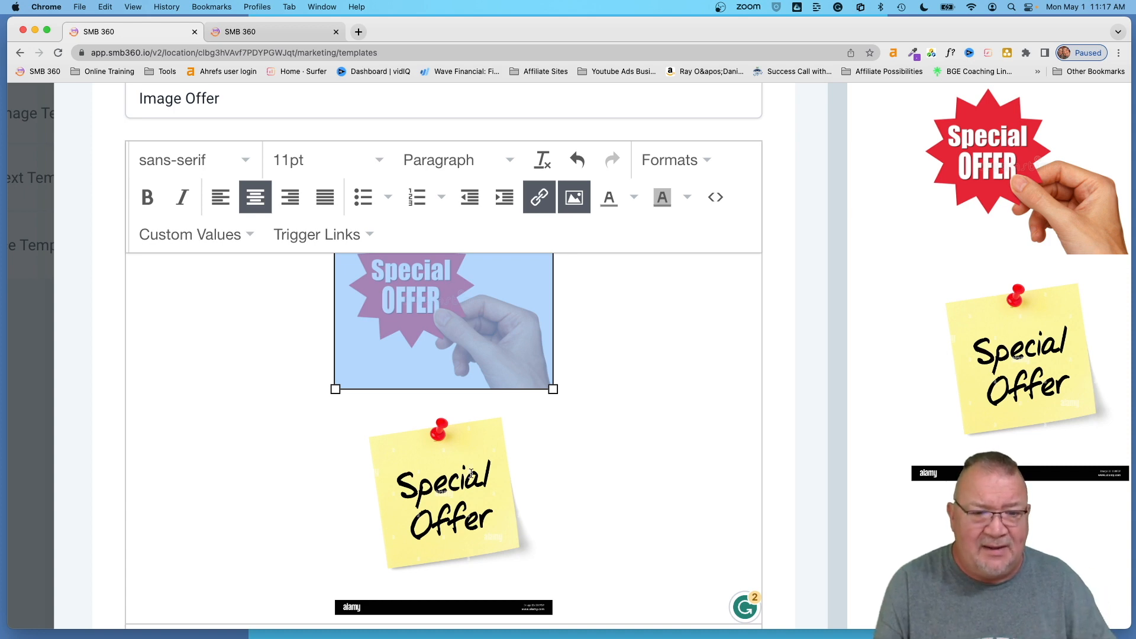
click(455, 484)
click(539, 197)
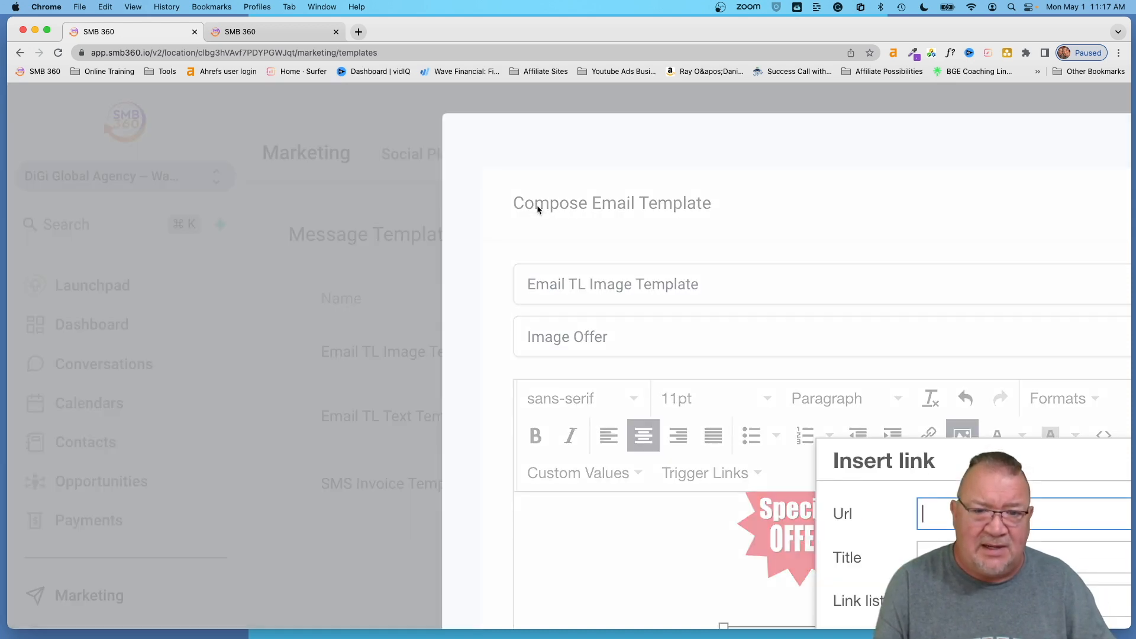
scroll(717, 401, down, 5)
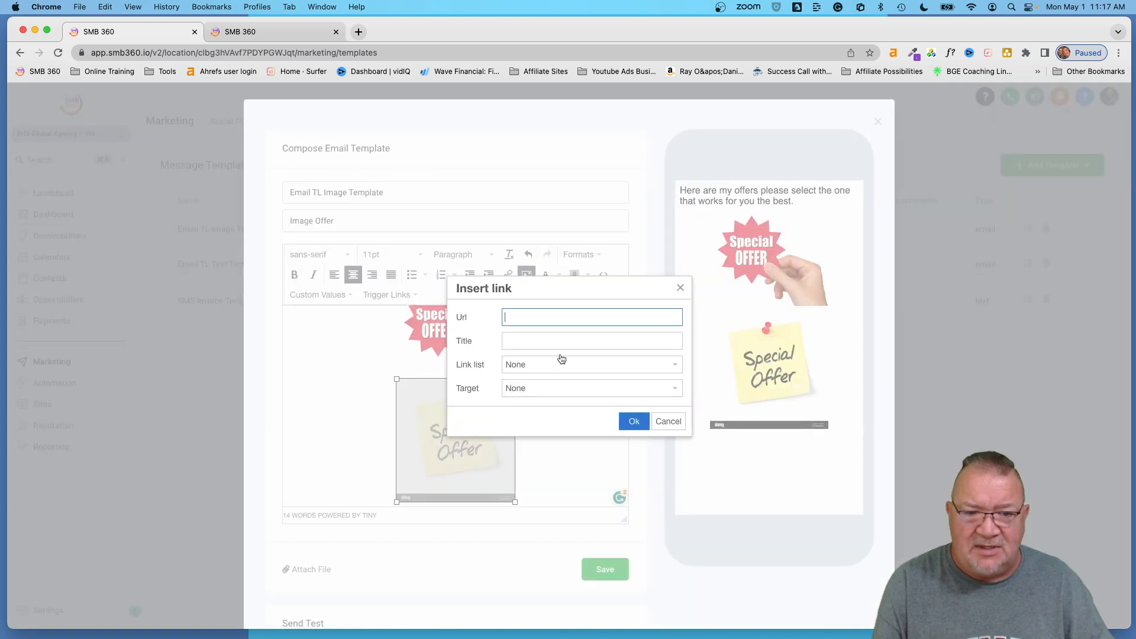
click(528, 367)
click(552, 487)
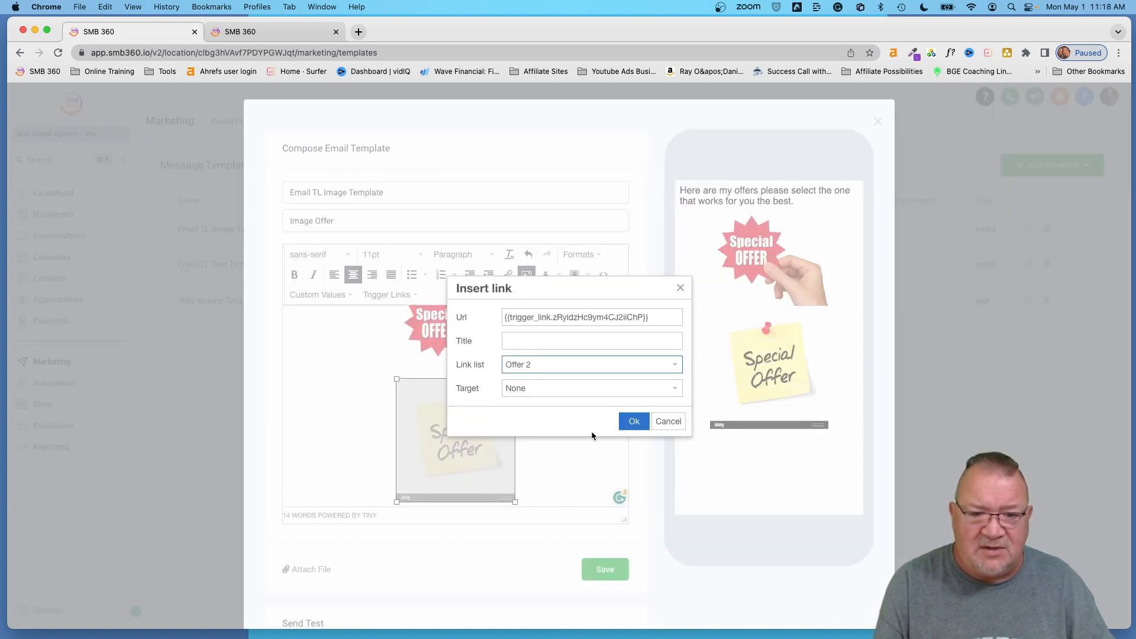
click(633, 422)
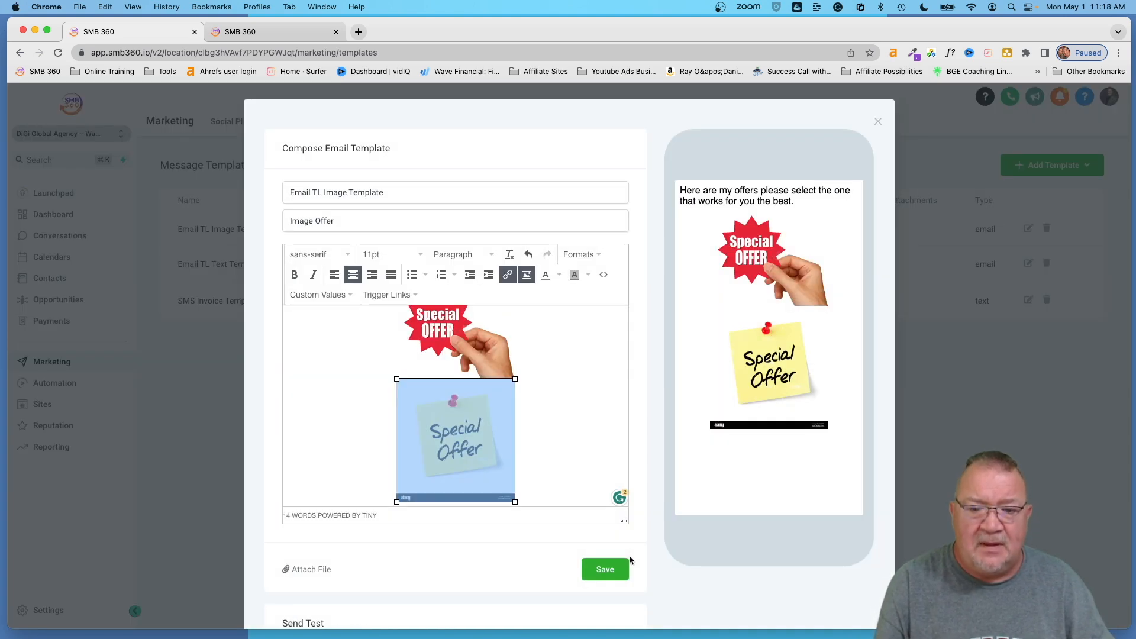
click(608, 570)
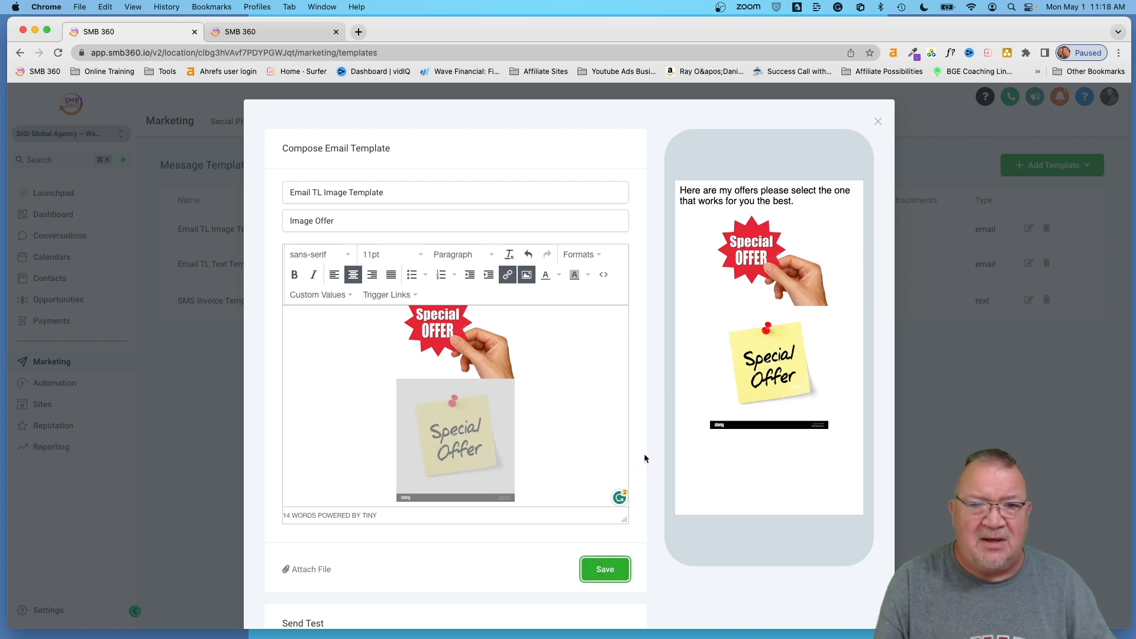
scroll(442, 323, up, 2)
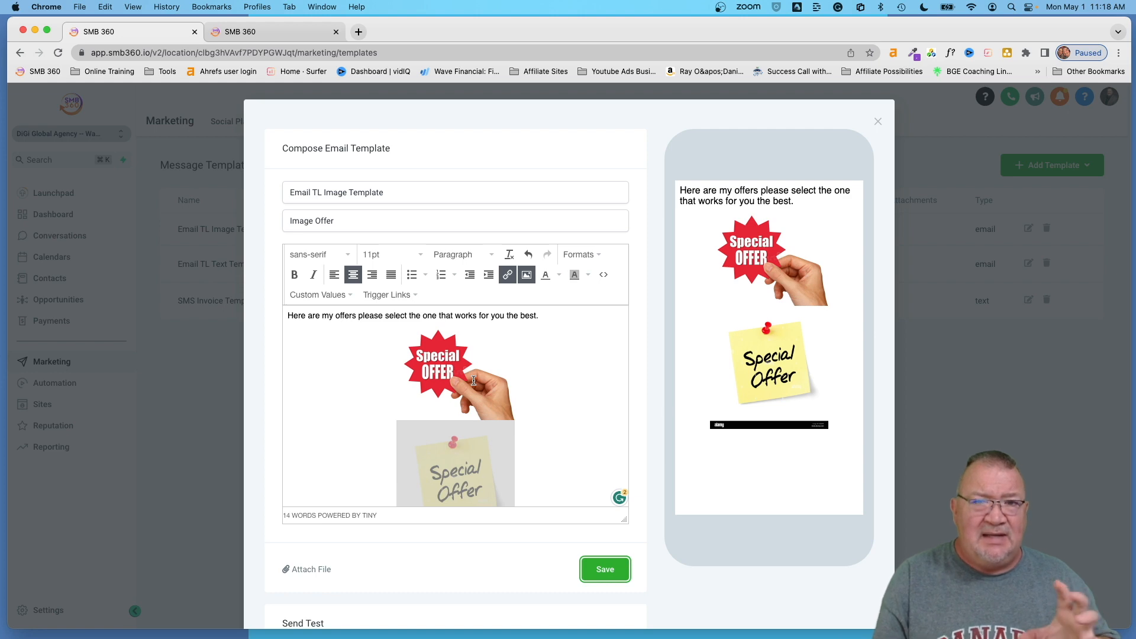
click(613, 566)
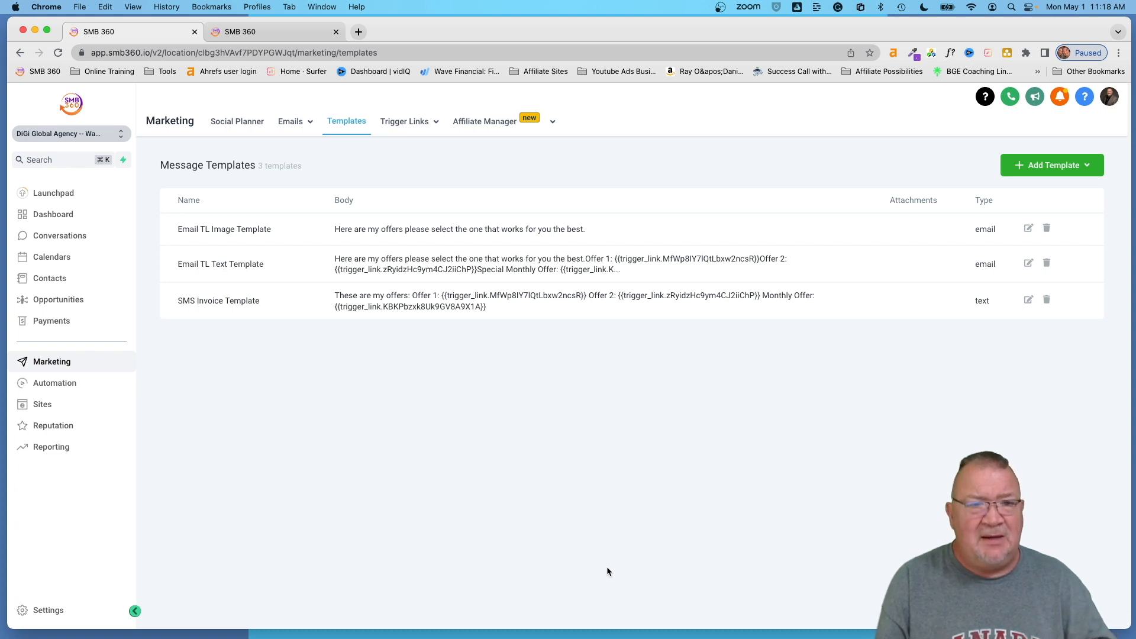
- Create a new blank email template under Emails > Templates using the Design Editor
click(290, 120)
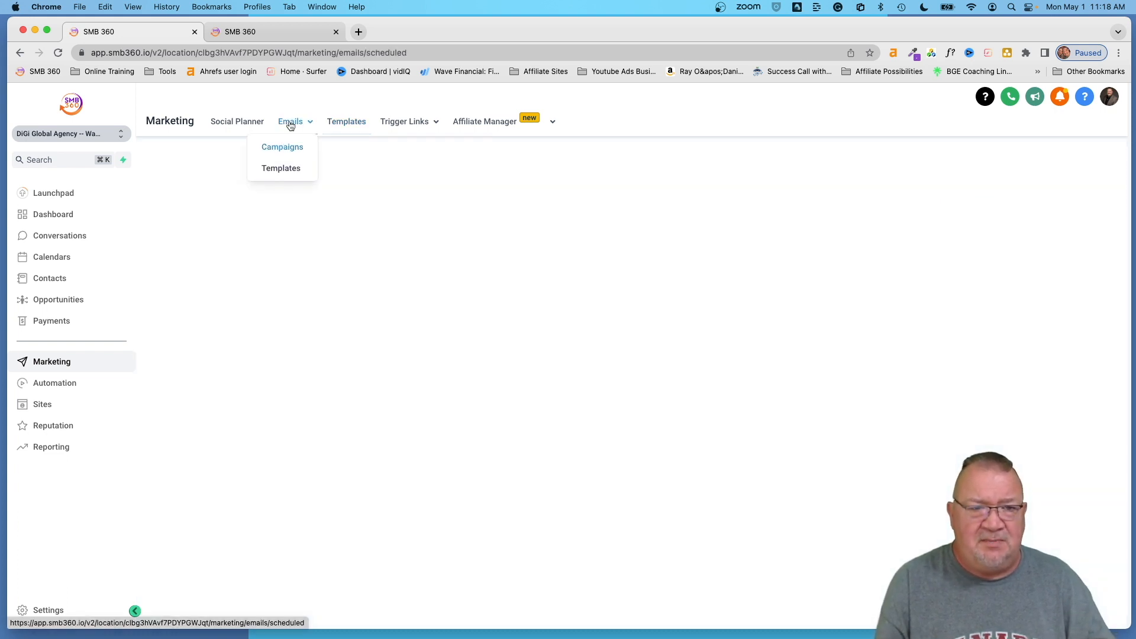
click(281, 169)
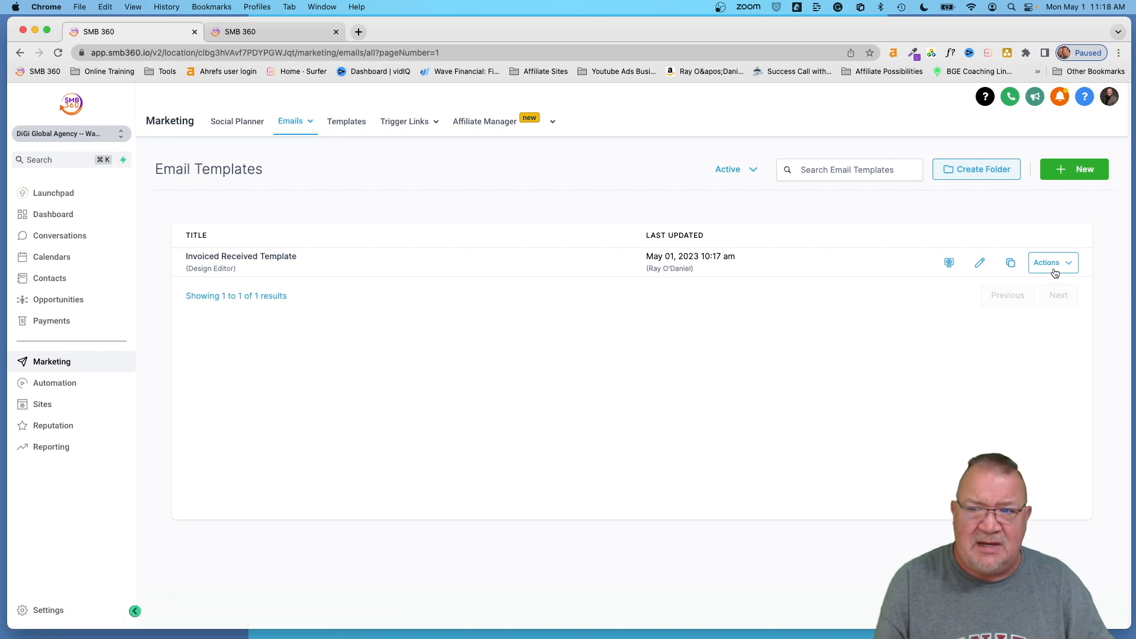
click(1069, 171)
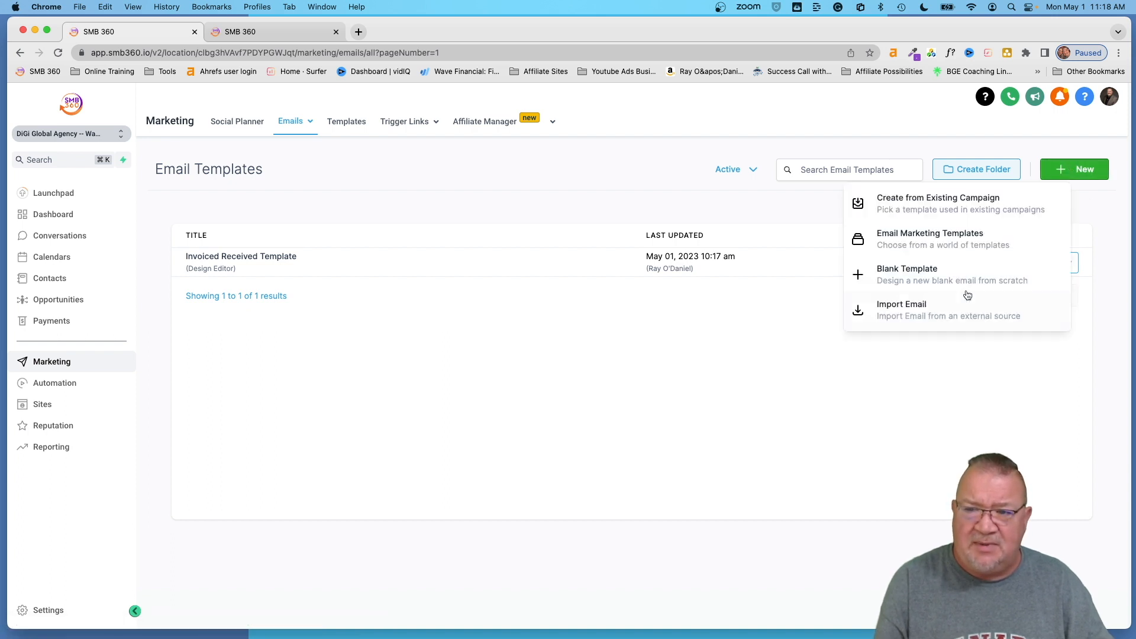
click(915, 274)
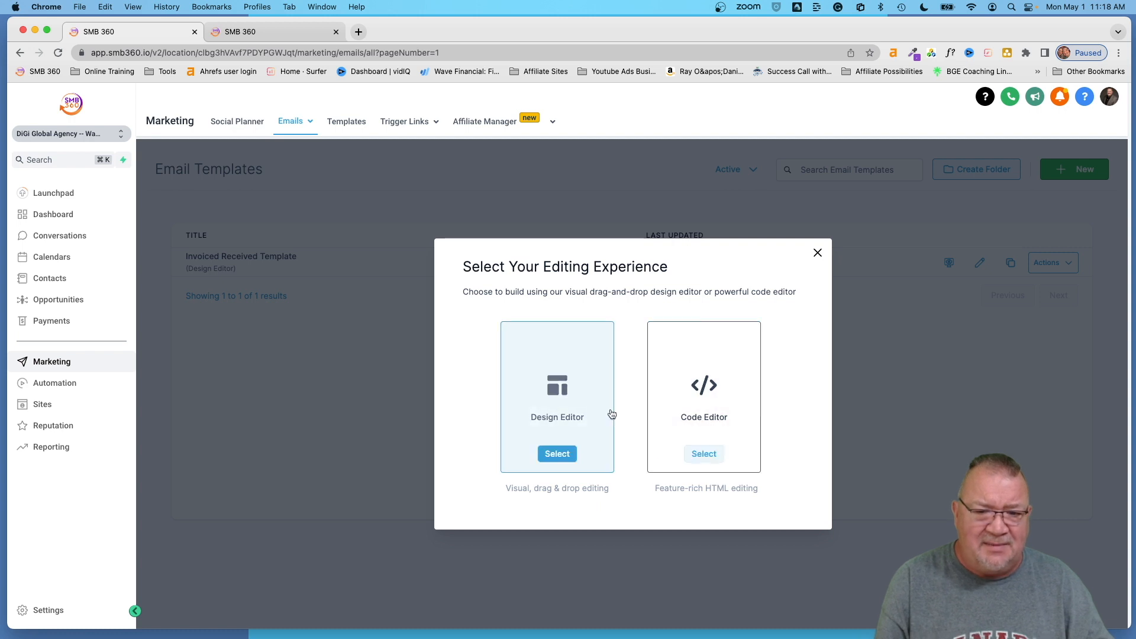
click(559, 453)
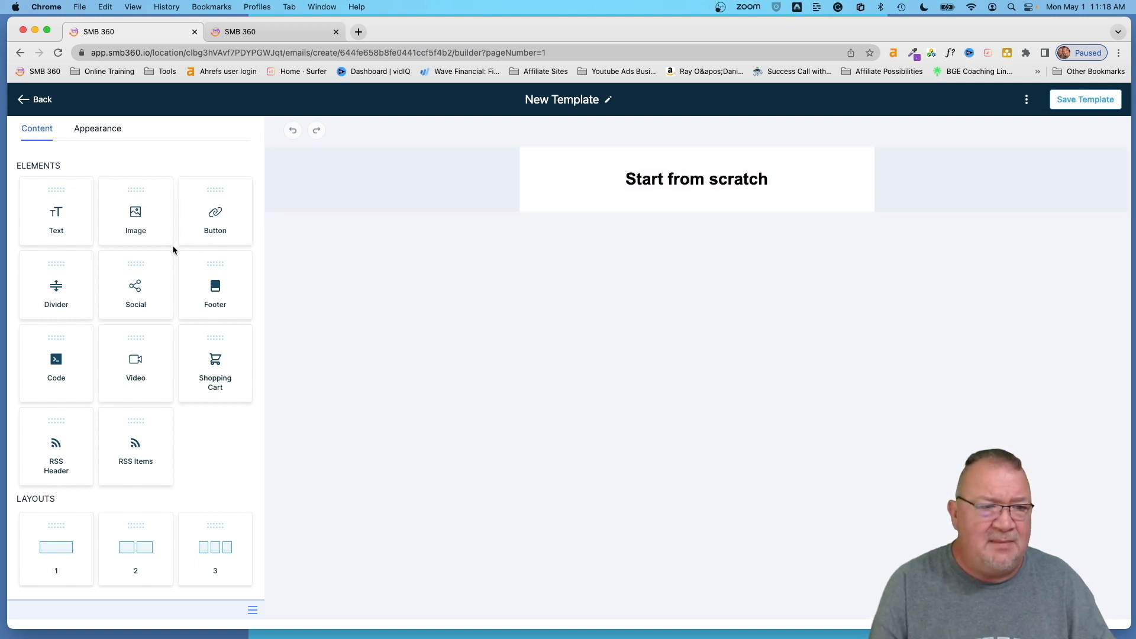
- Add a social icons row, a divider and a heading text block to the canvas
drag(141, 297, 702, 197)
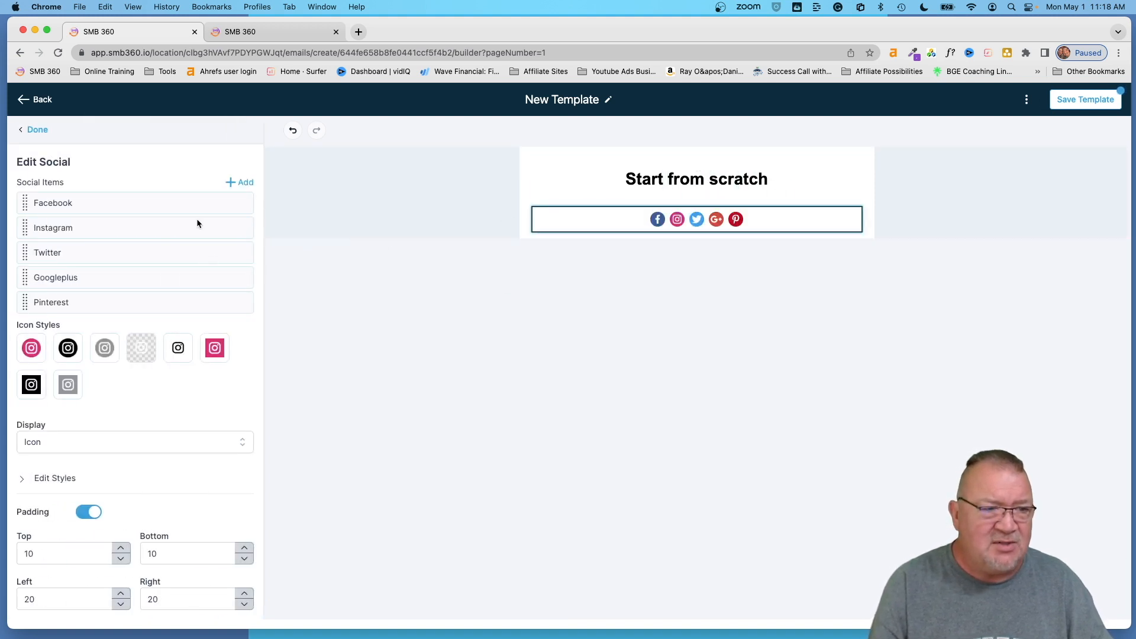
click(37, 129)
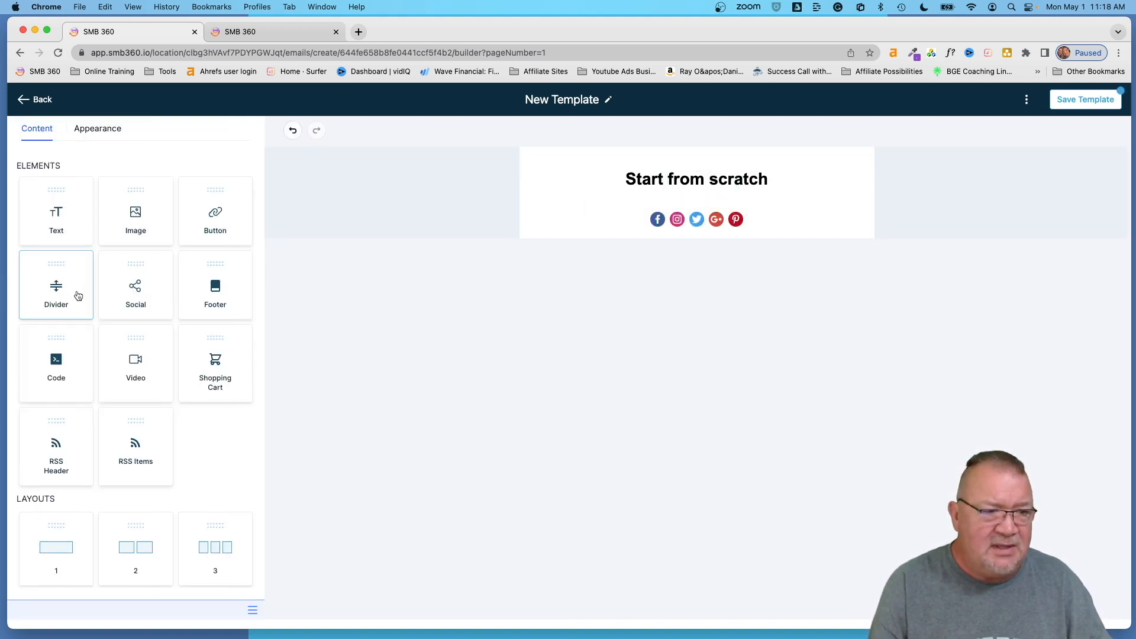
drag(76, 296, 649, 235)
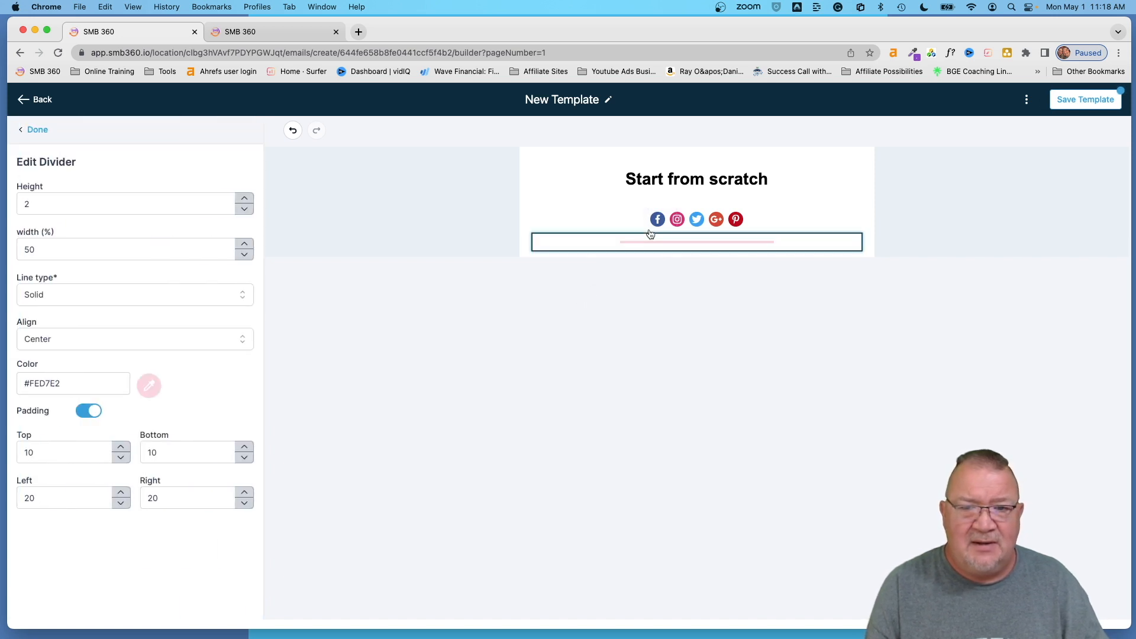
click(35, 130)
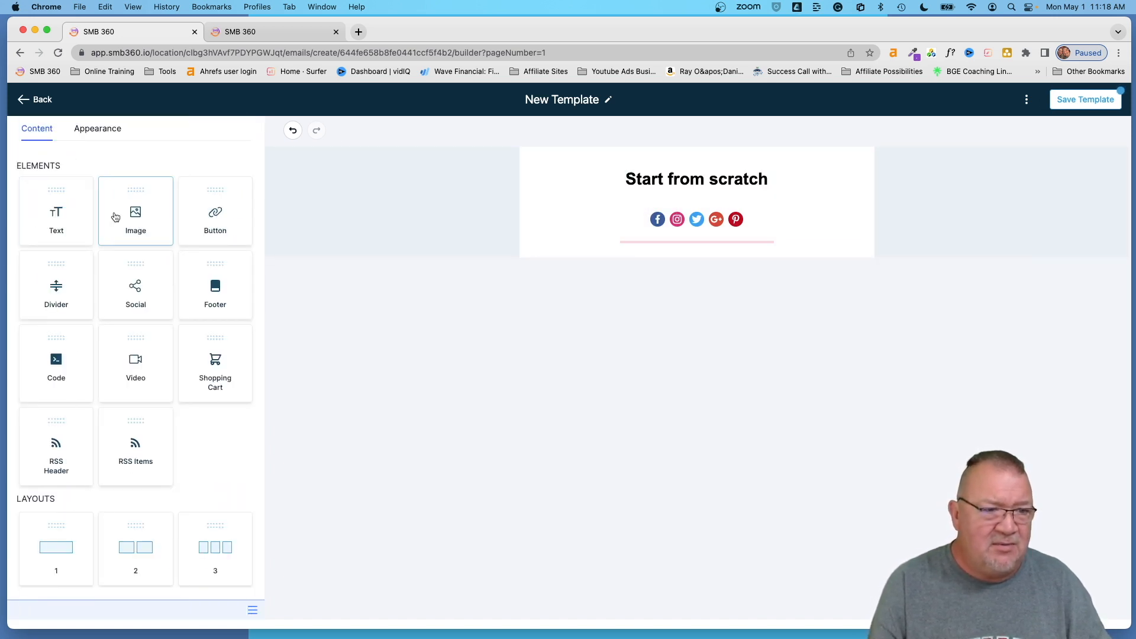
drag(58, 220, 680, 251)
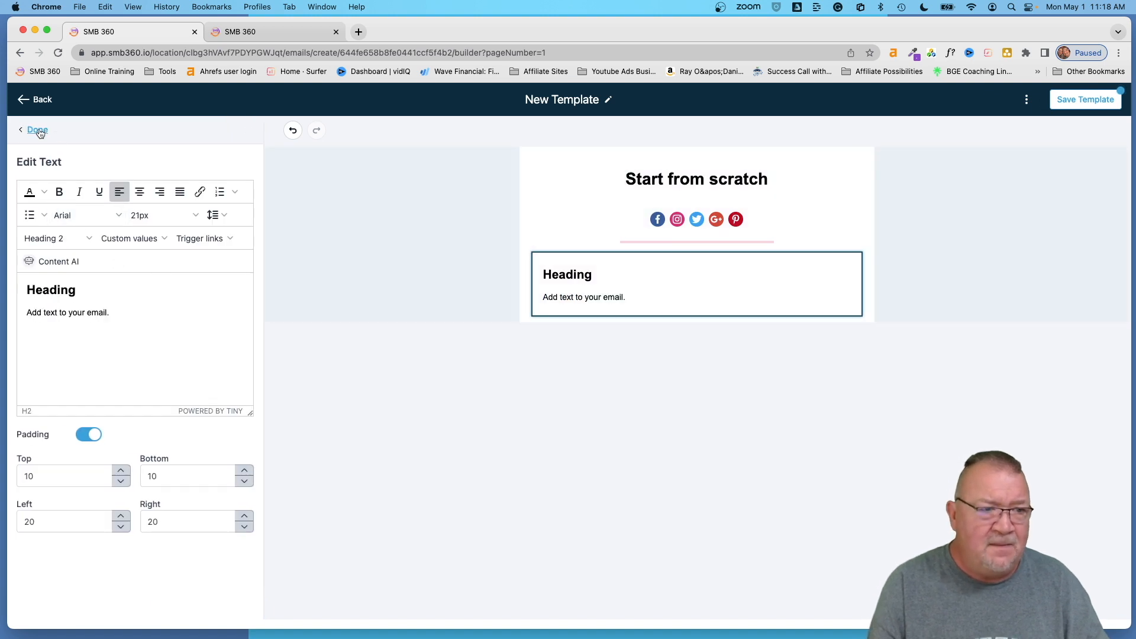
click(38, 130)
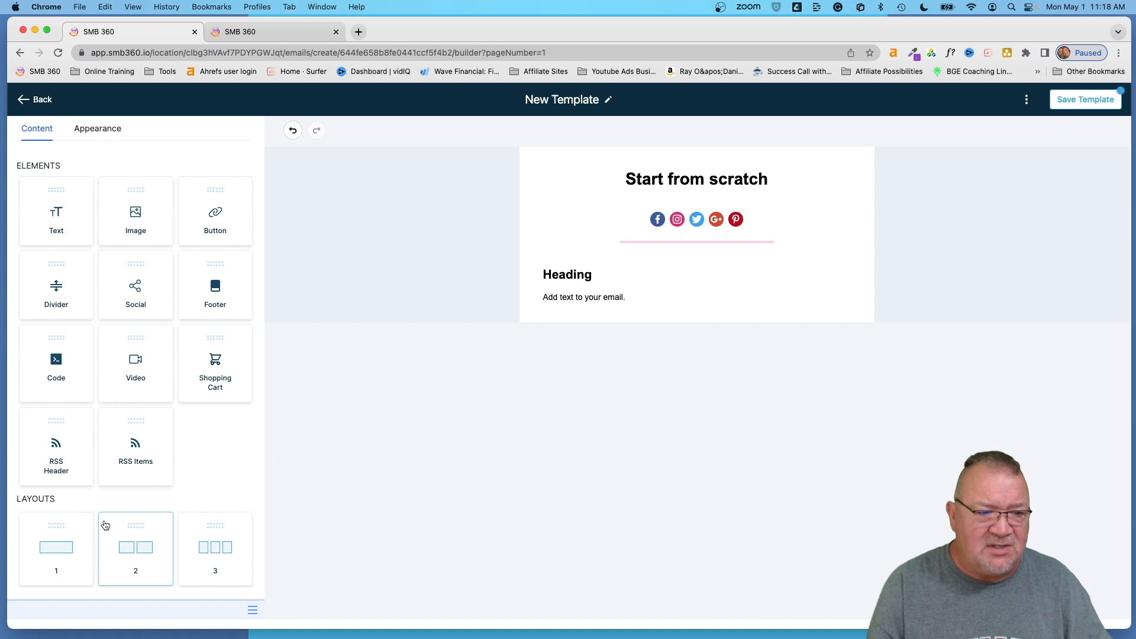
- Add a two-column row with an image block in its left column
drag(133, 543, 616, 305)
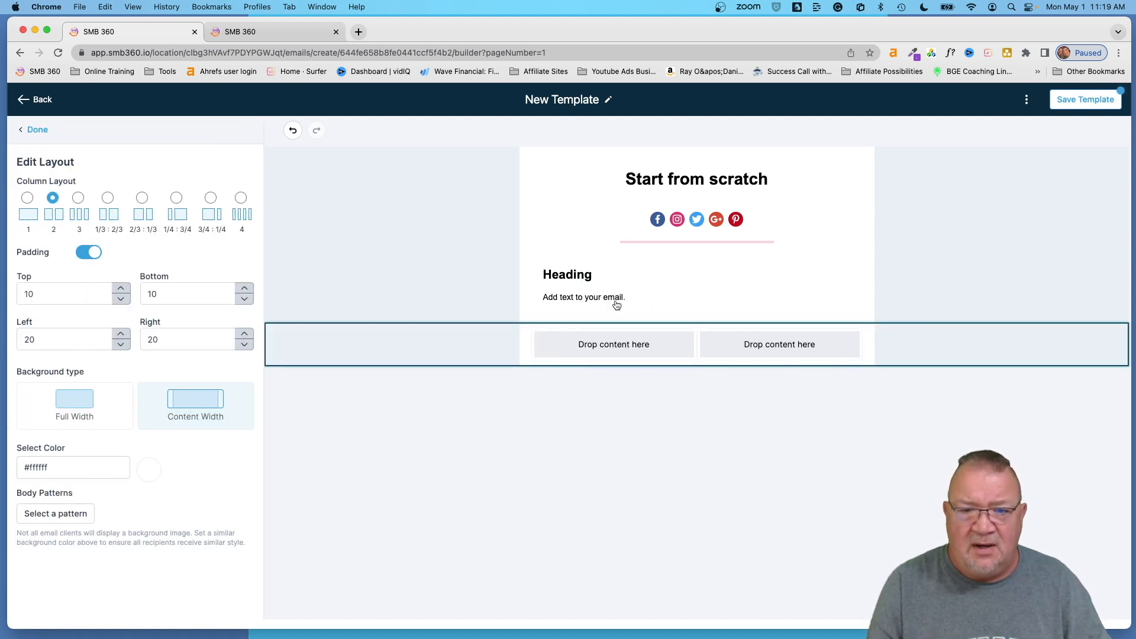
click(36, 133)
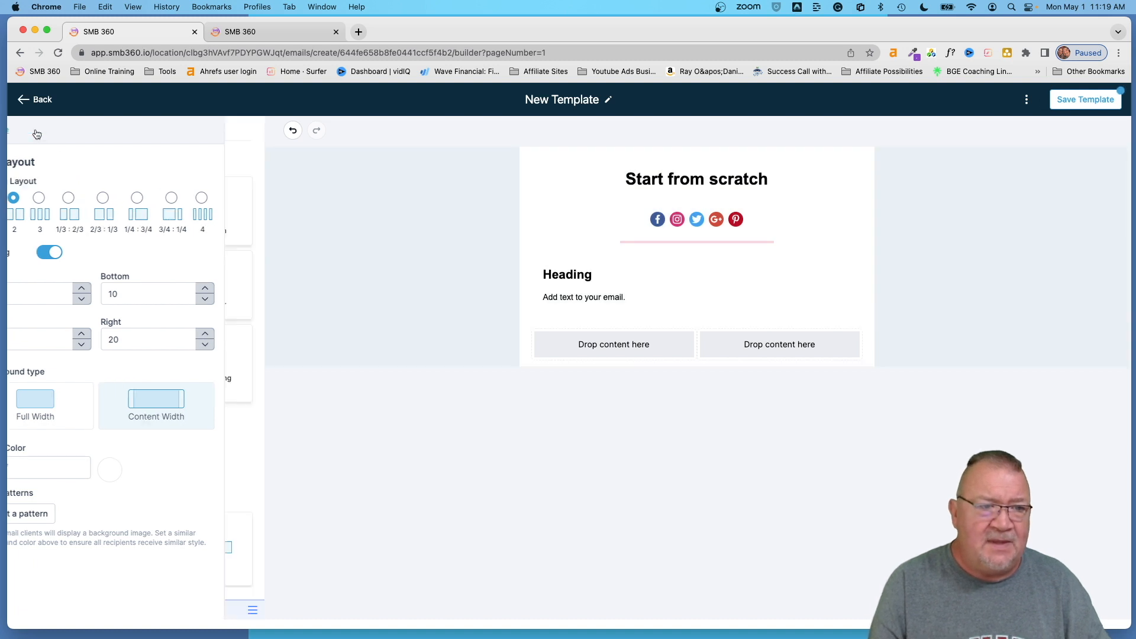
drag(135, 222, 596, 355)
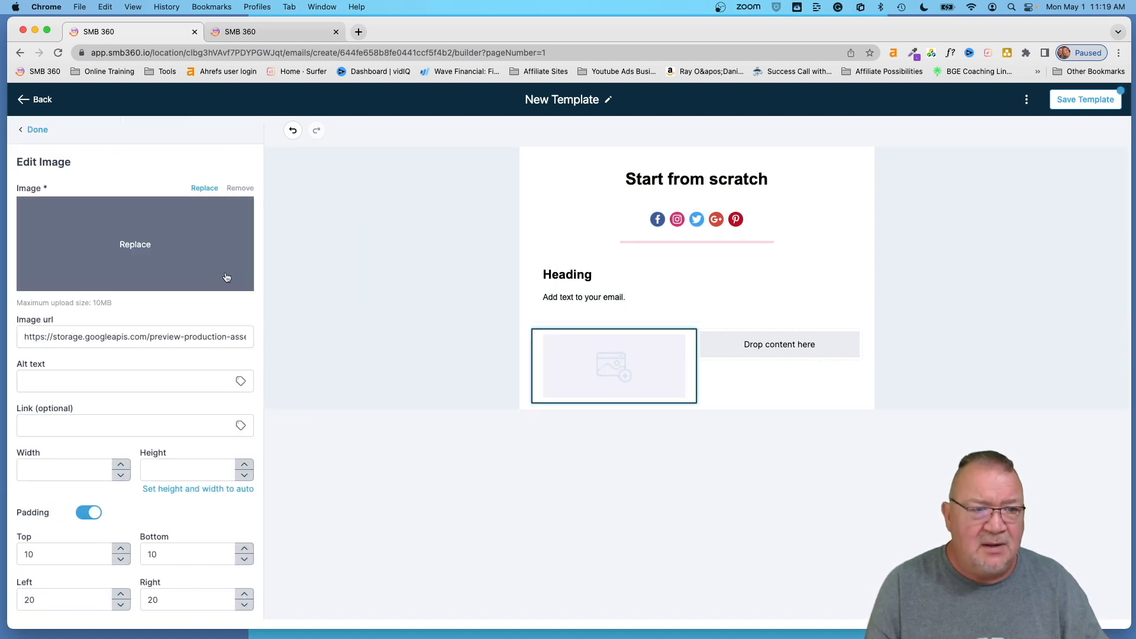
- Upload offer1.jpeg and offer3.jpeg and place offer1.jpeg in the left image block
click(133, 248)
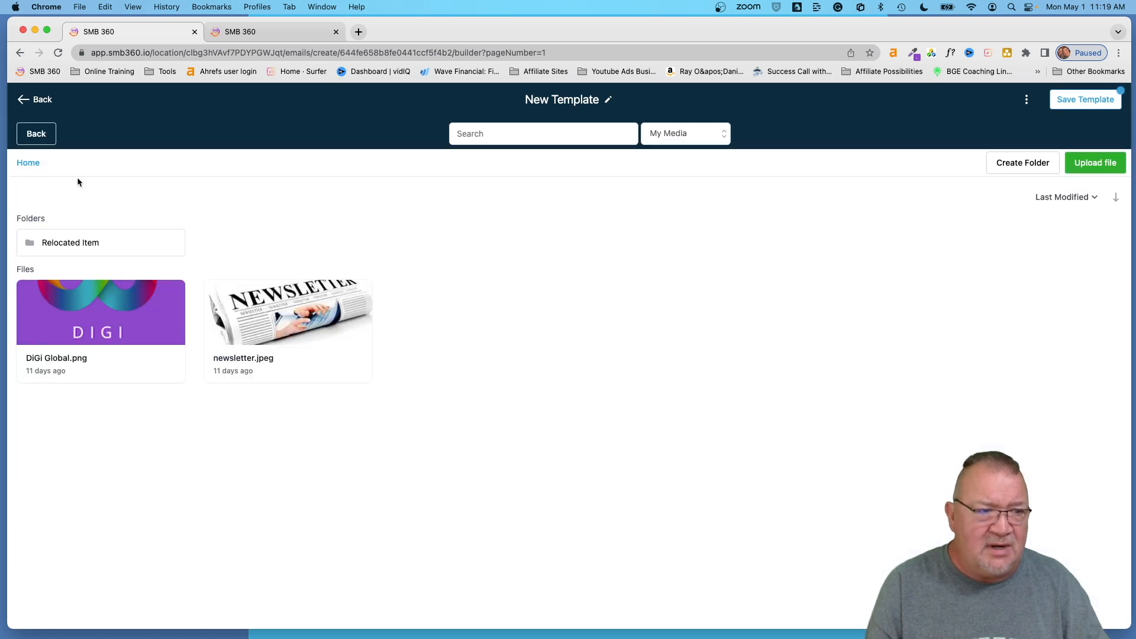
click(1098, 166)
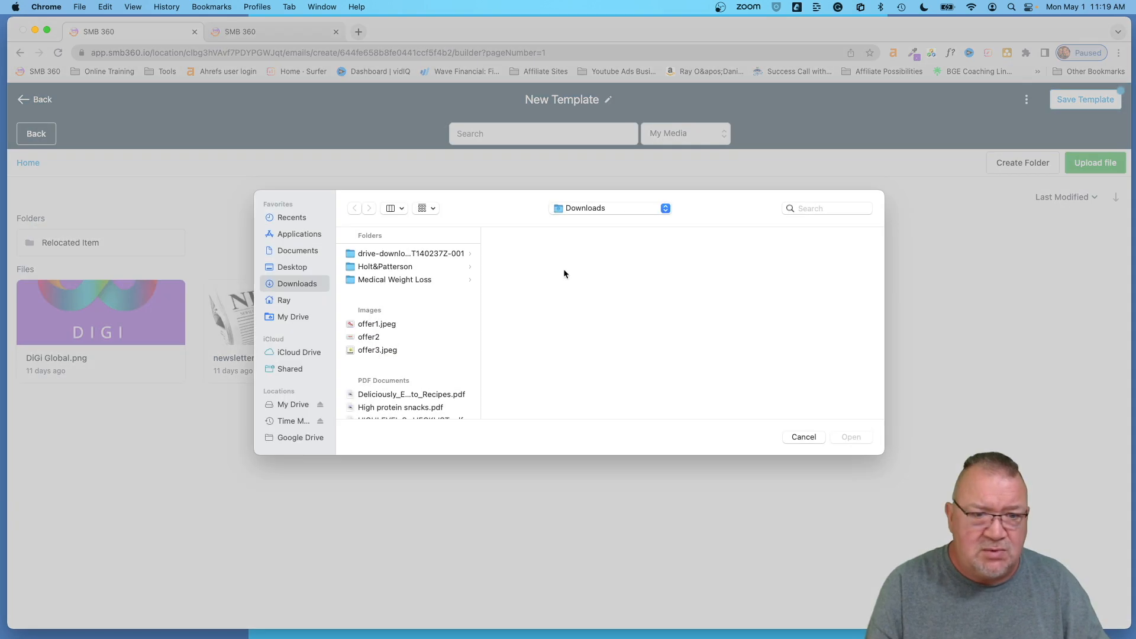
click(416, 325)
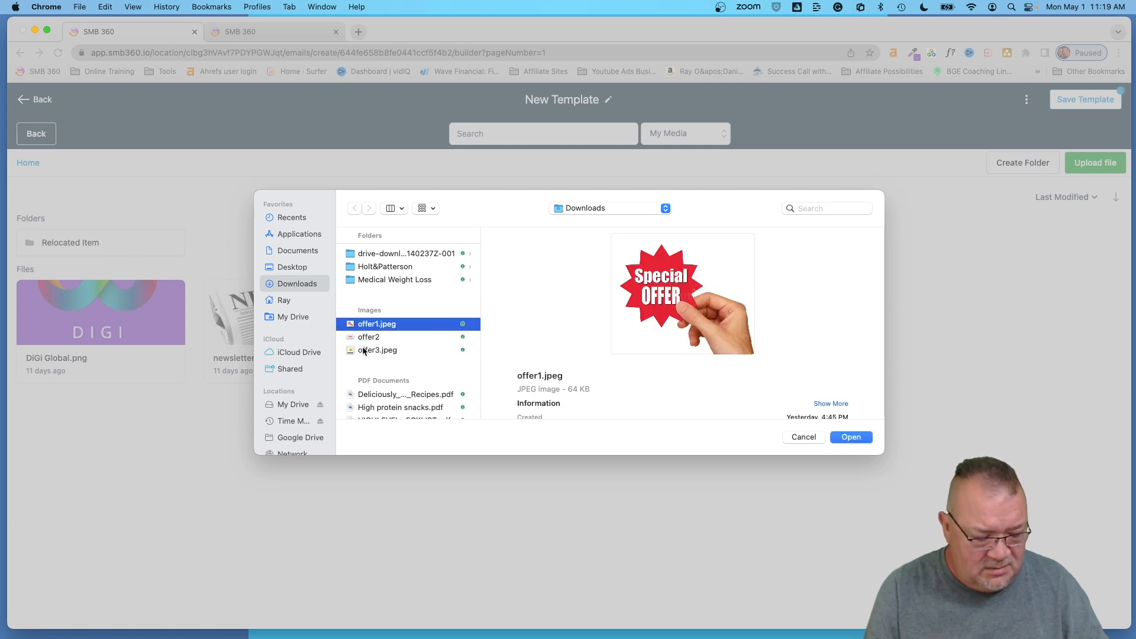
super+click(364, 351)
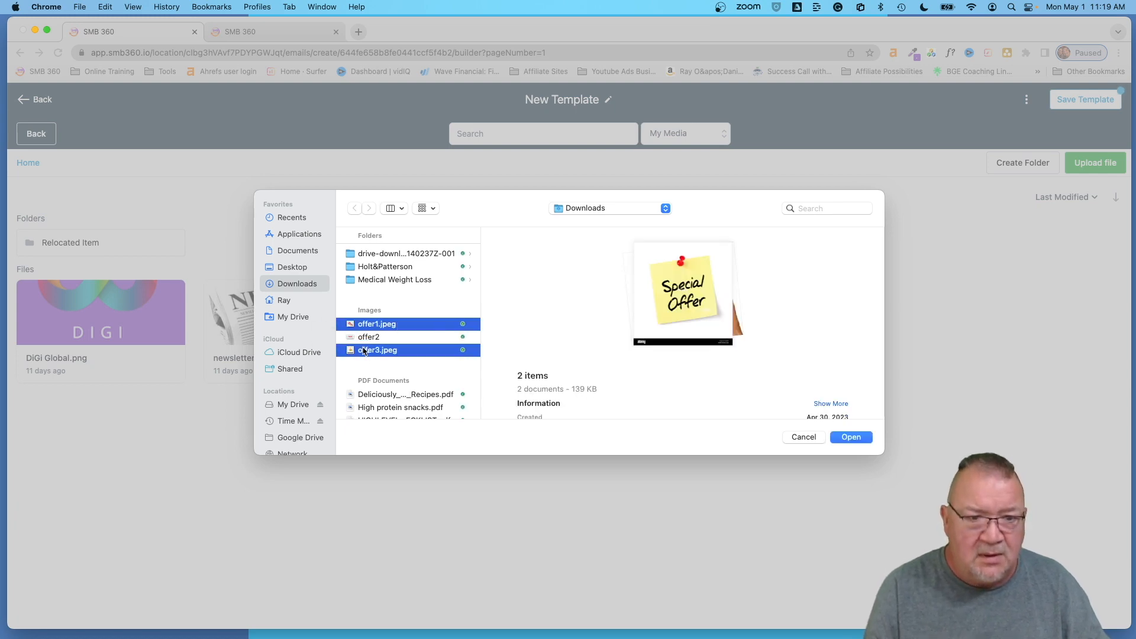
click(849, 439)
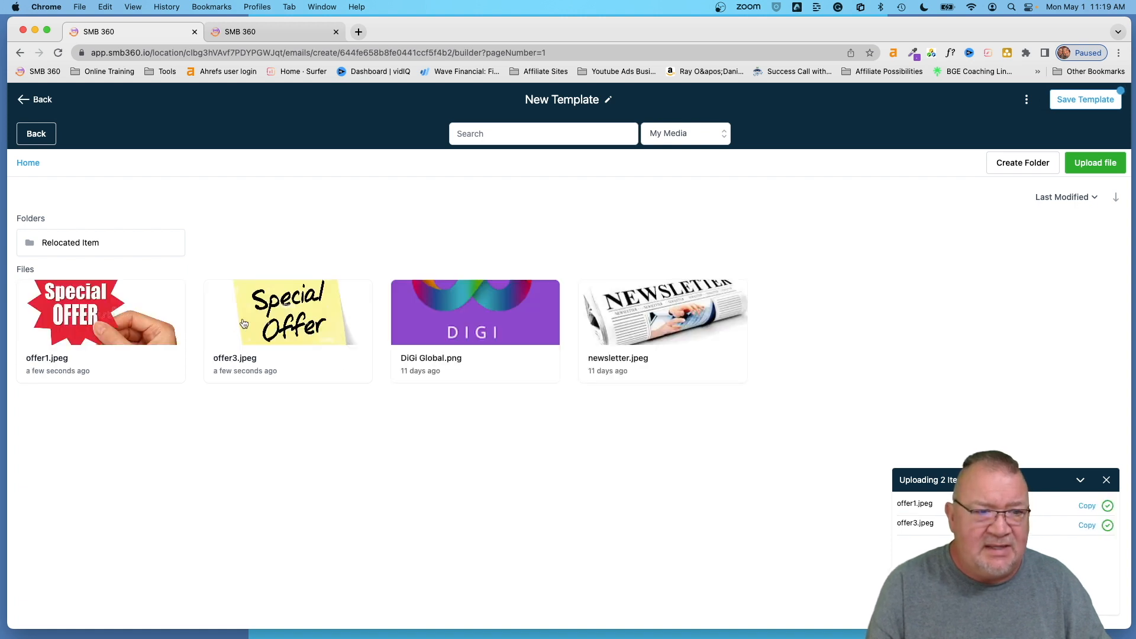
click(113, 309)
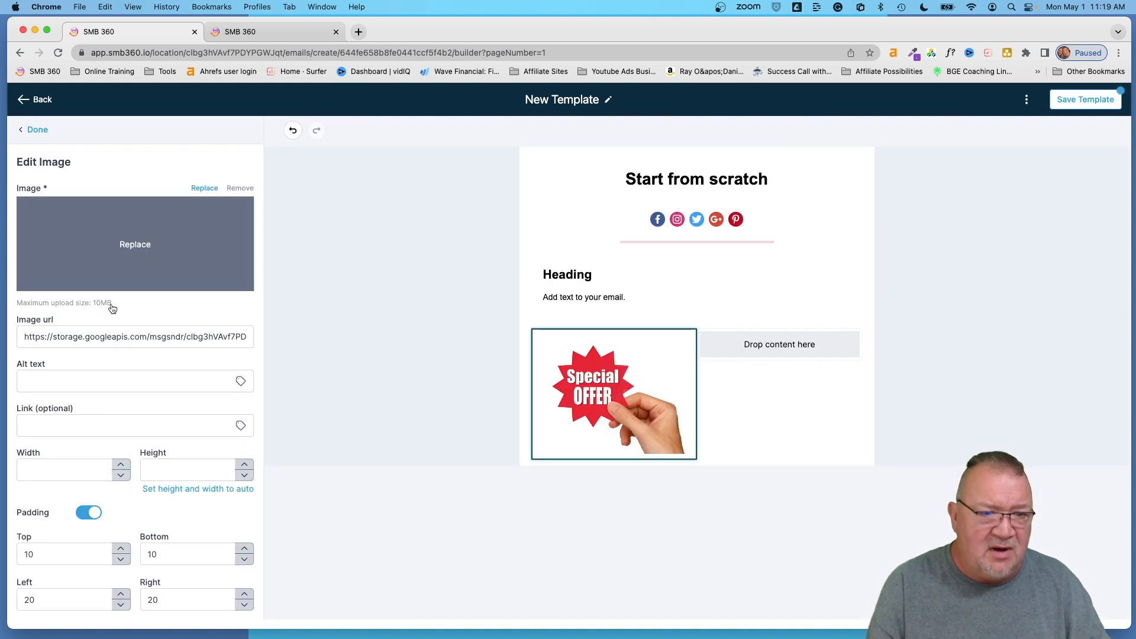
click(33, 130)
- Add an image block to the right column holding offer3.jpeg
drag(141, 220, 765, 343)
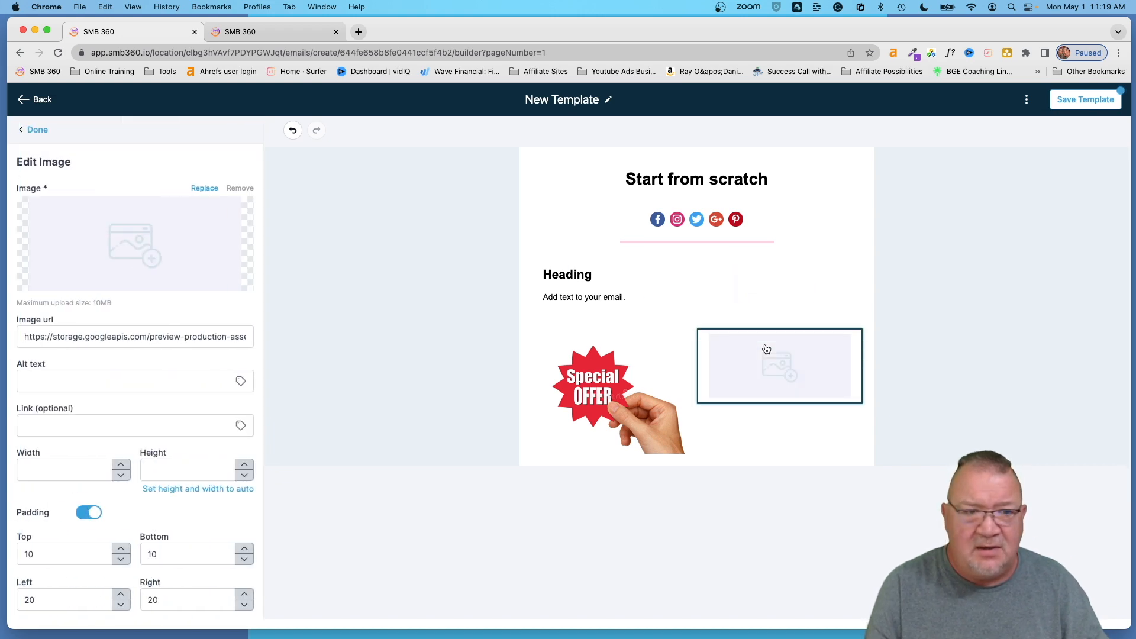
click(177, 249)
click(313, 321)
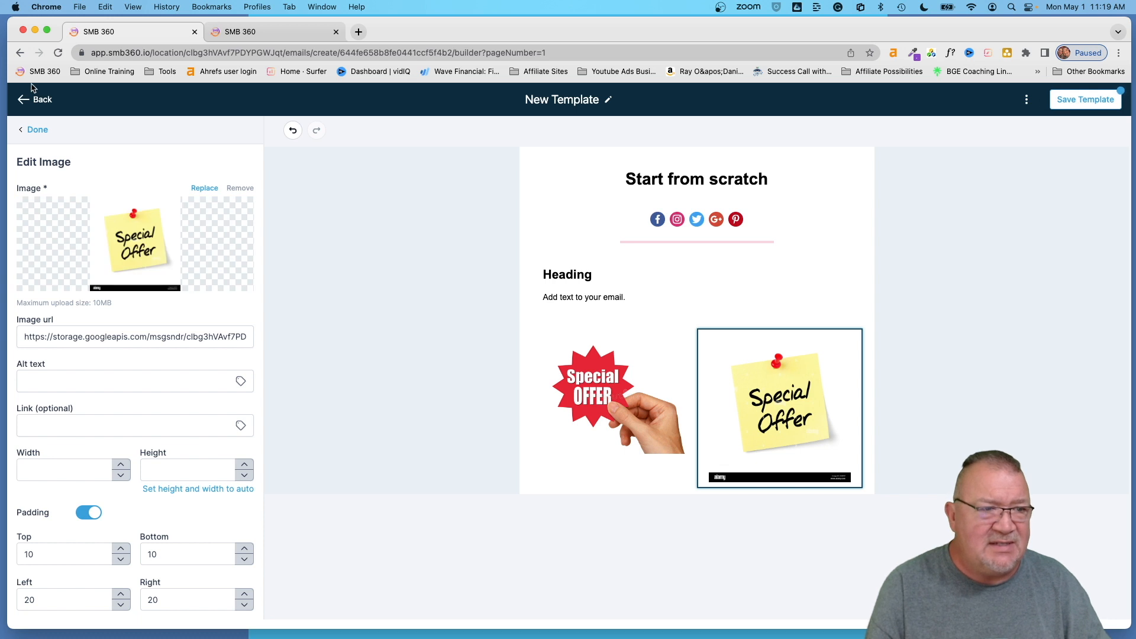
click(36, 130)
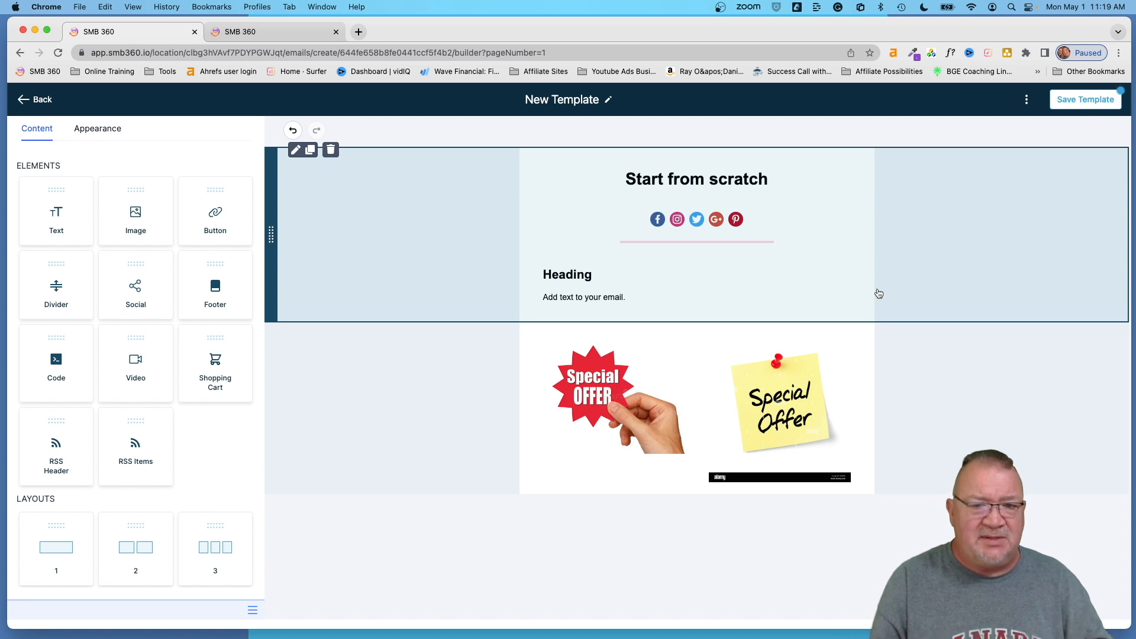
- Link the left Special Offer image to a trigger link from the custom values
click(600, 384)
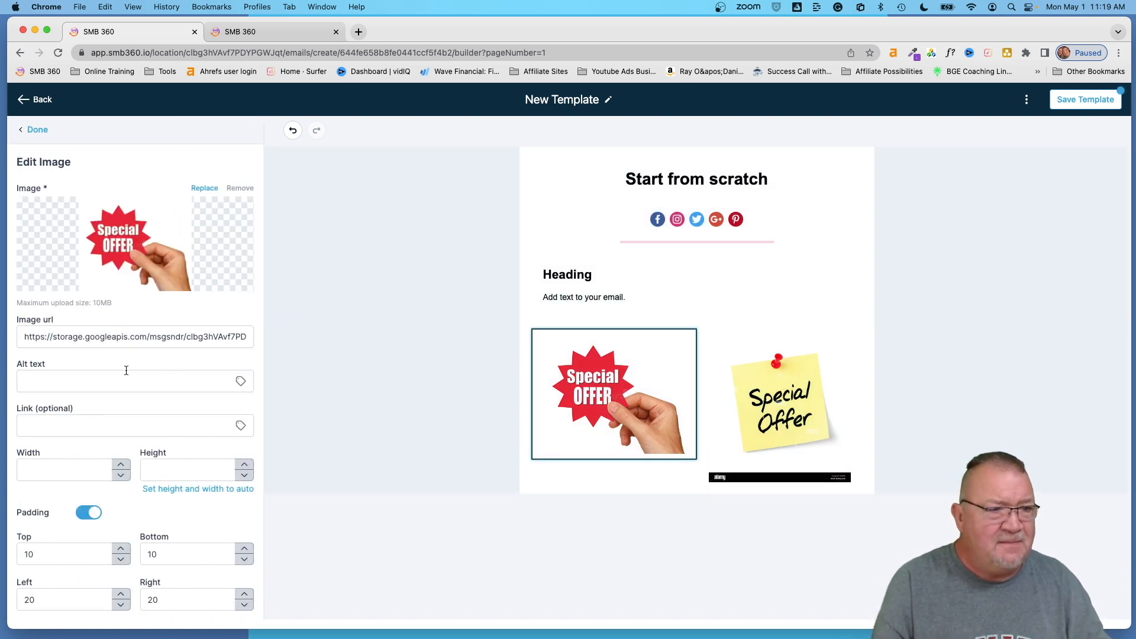
mouse_move(141, 266)
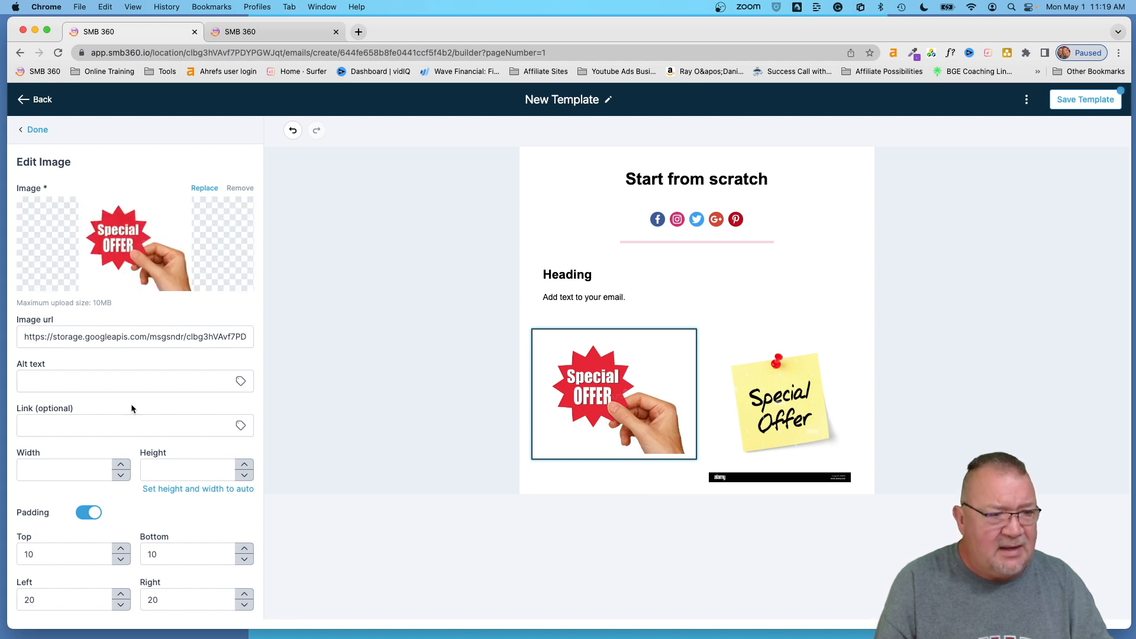
scroll(131, 408, down, 2)
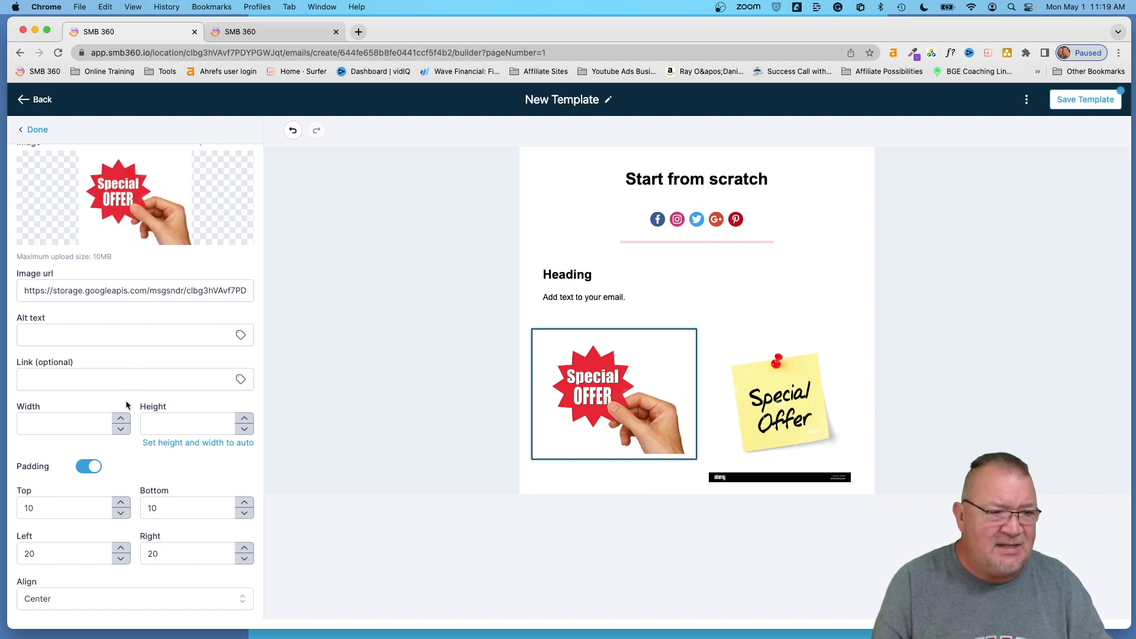
click(240, 379)
scroll(204, 470, down, 5)
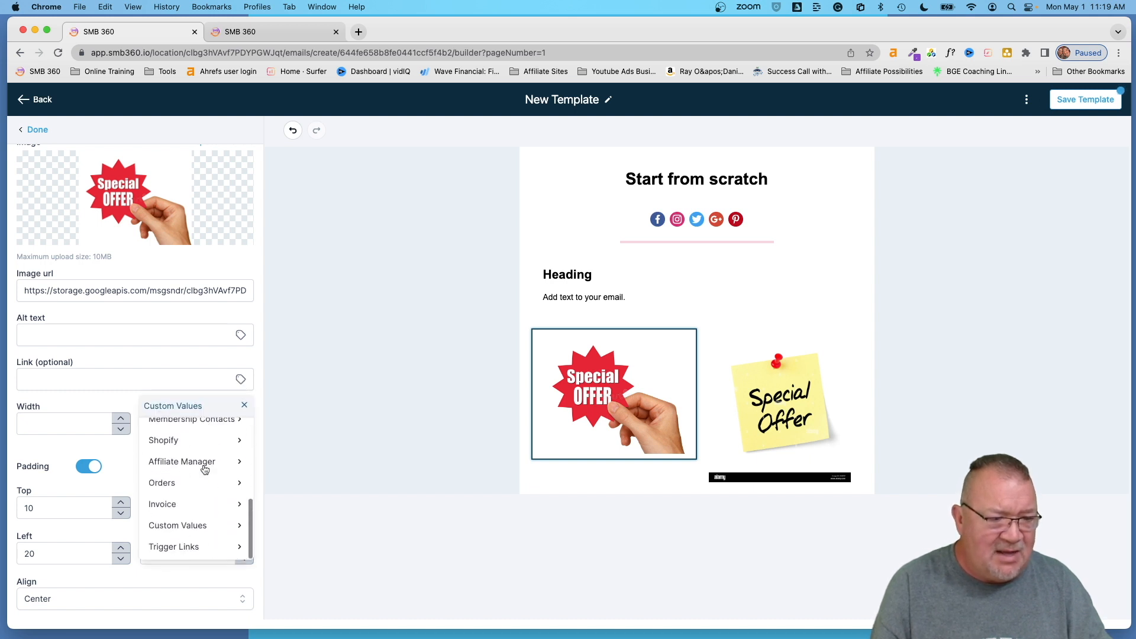
click(196, 548)
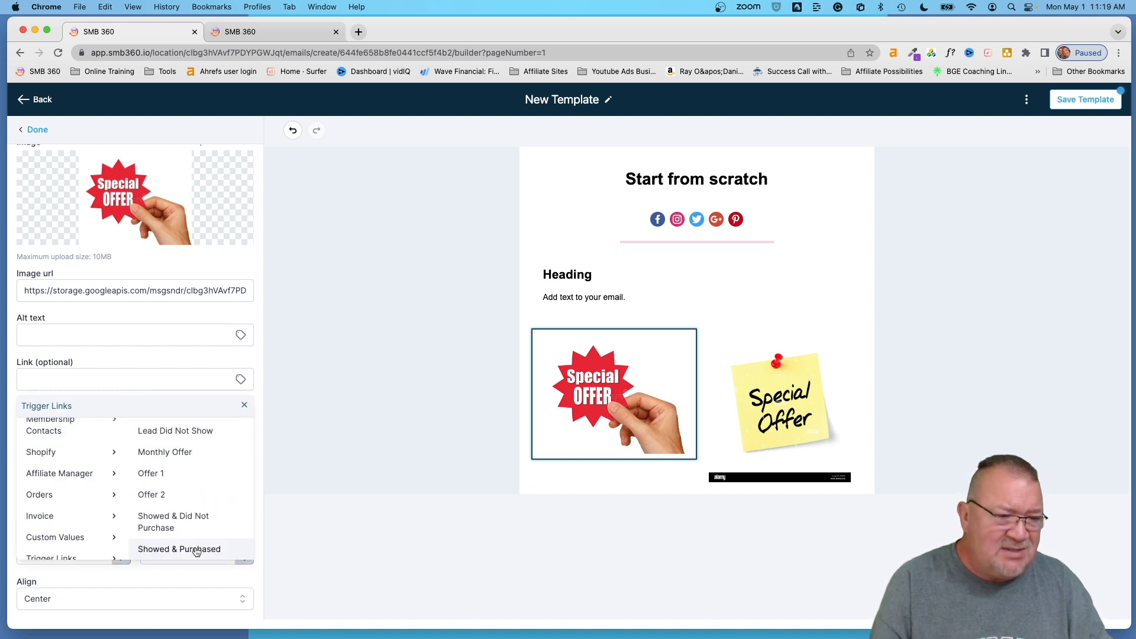
click(172, 474)
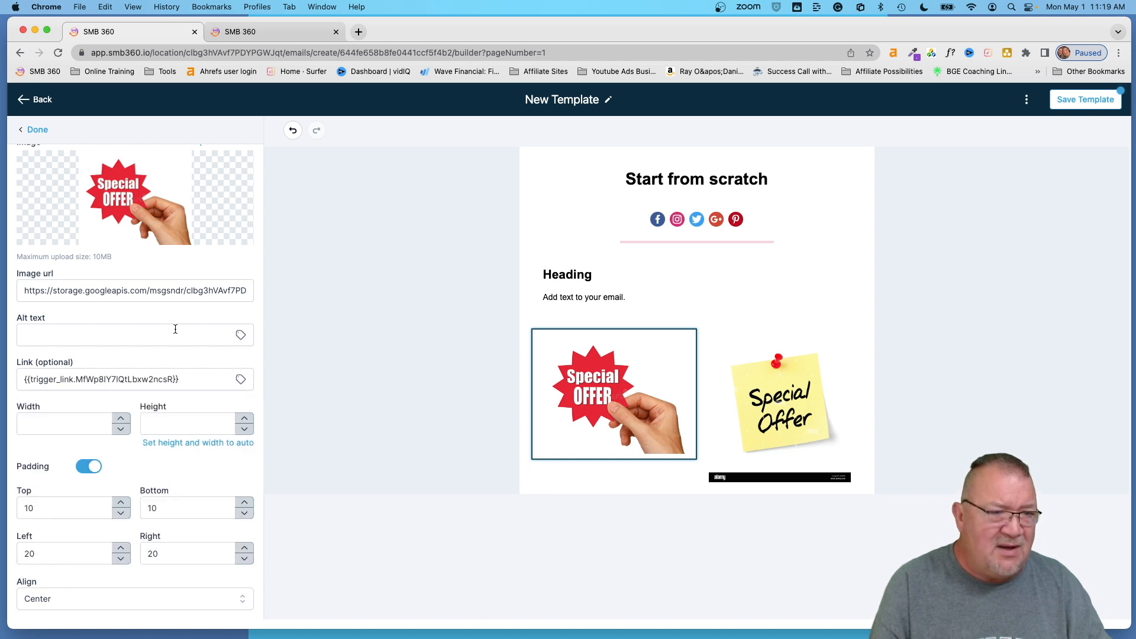
click(35, 129)
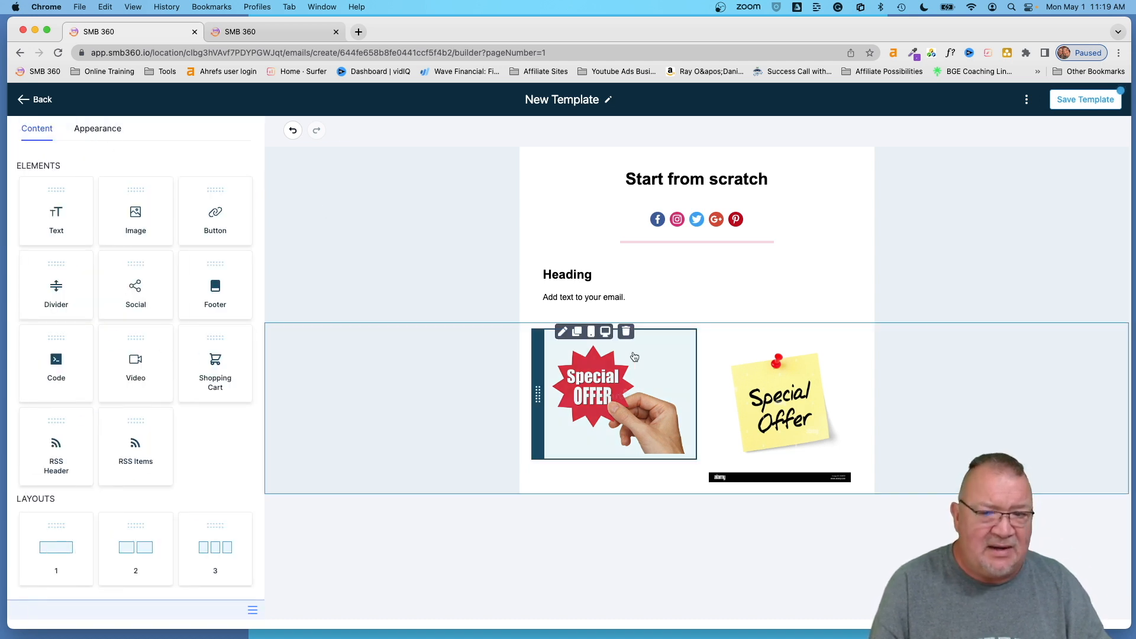
- Link the sticky-note image to the Offer 2 trigger link
click(781, 414)
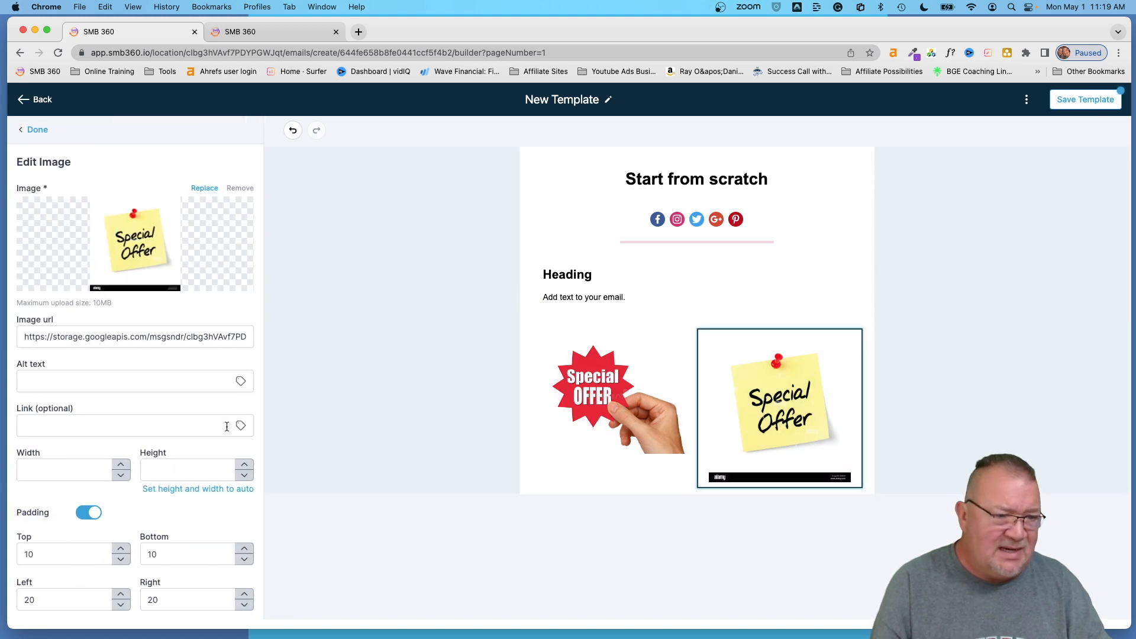
click(241, 427)
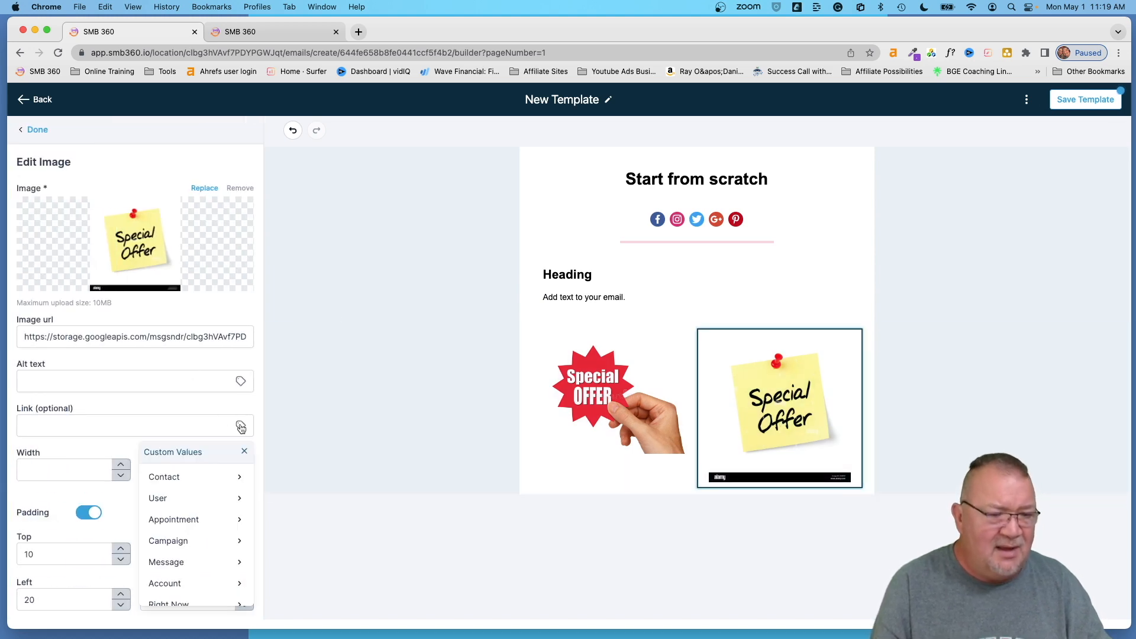
scroll(216, 514, down, 6)
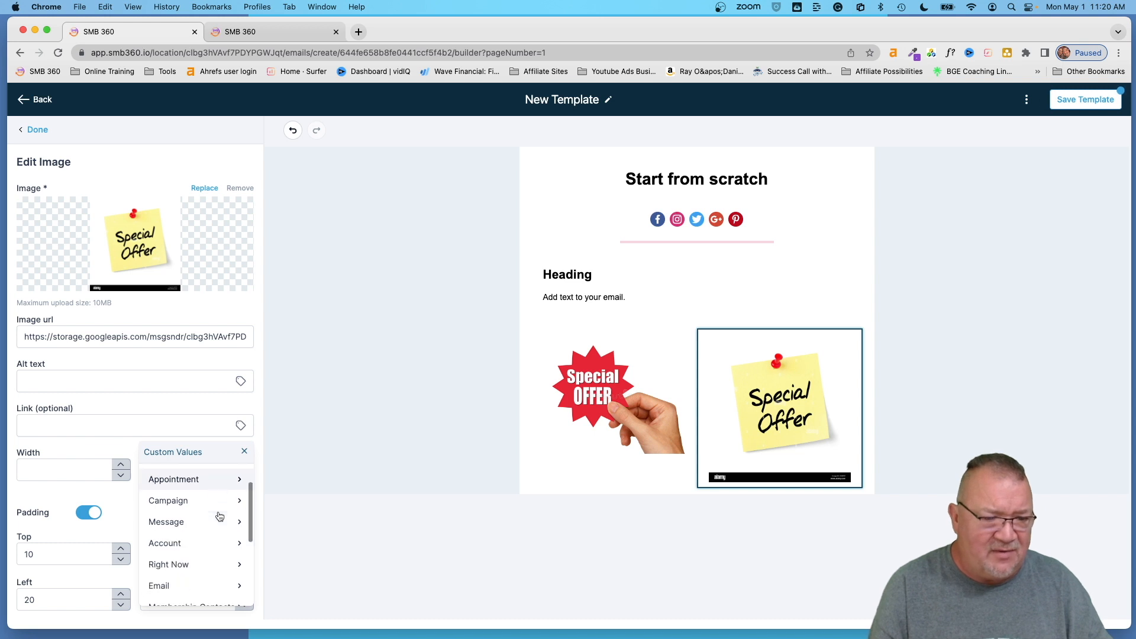
click(183, 592)
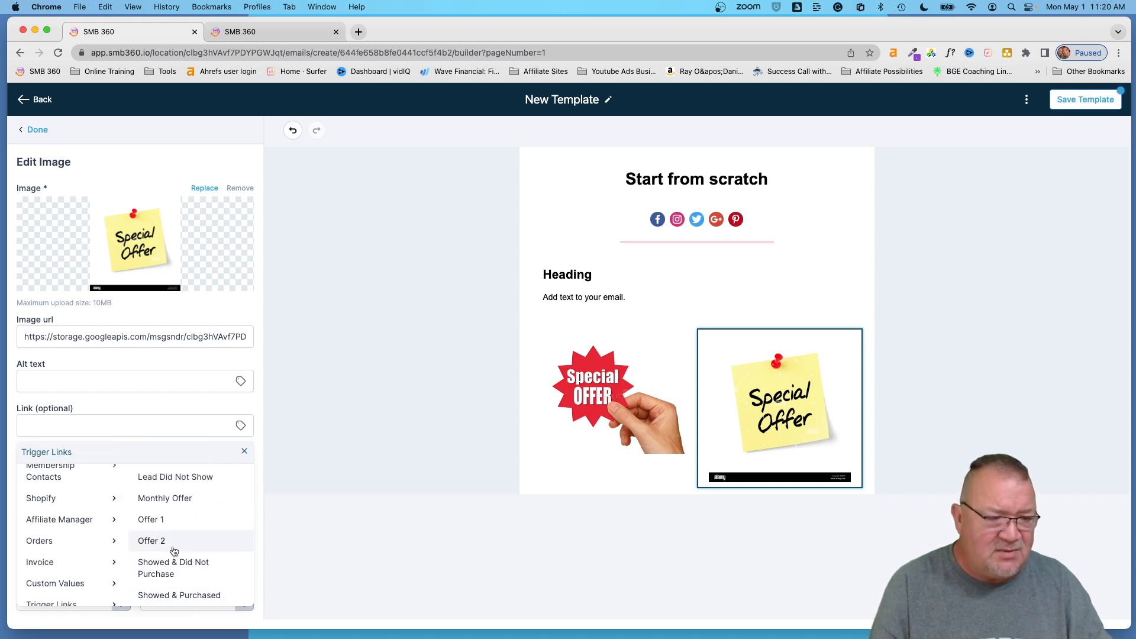
click(152, 540)
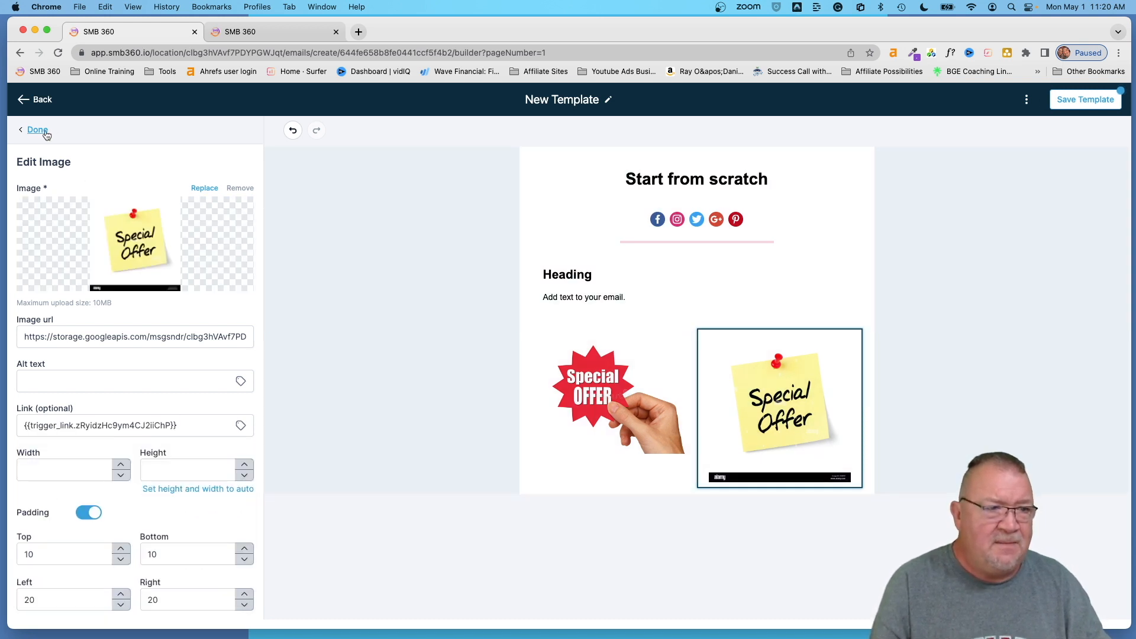
click(37, 130)
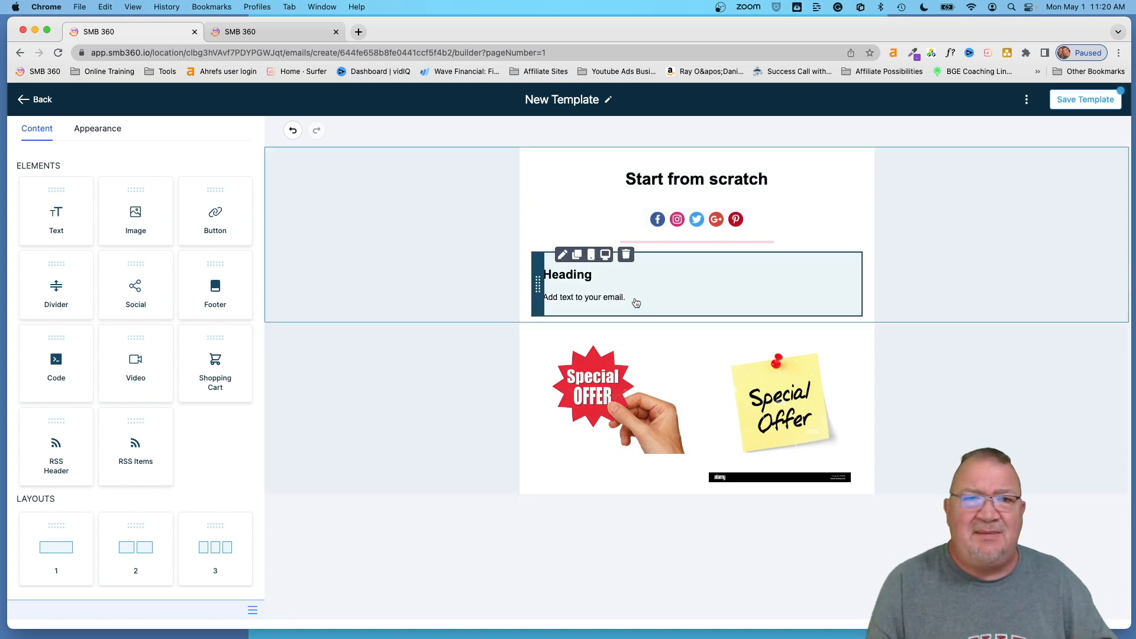
click(636, 303)
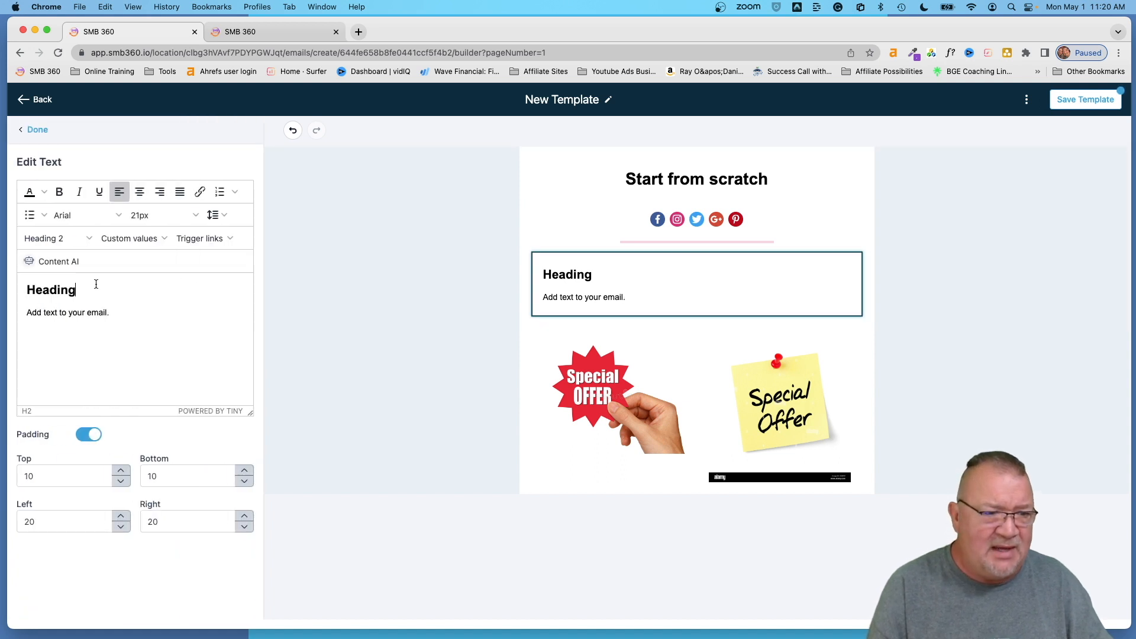
- Replace 'Heading' with SPECIAL OFFERS and add lines 'offer 1' and 'offer2' beneath it
drag(74, 290, 17, 293)
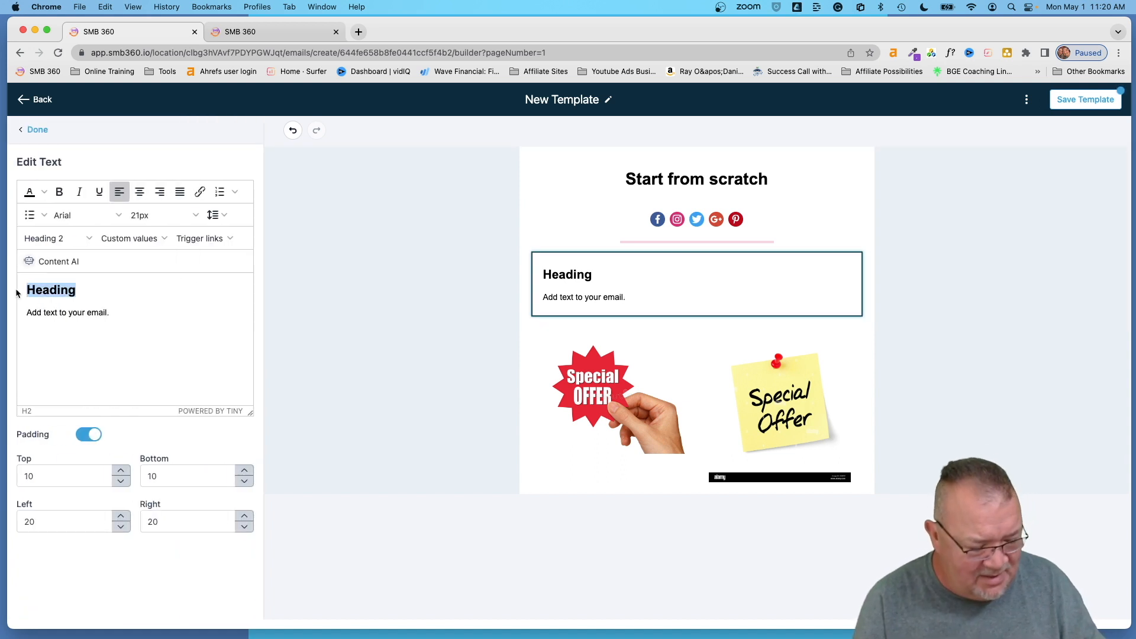
text(SPECIAL)
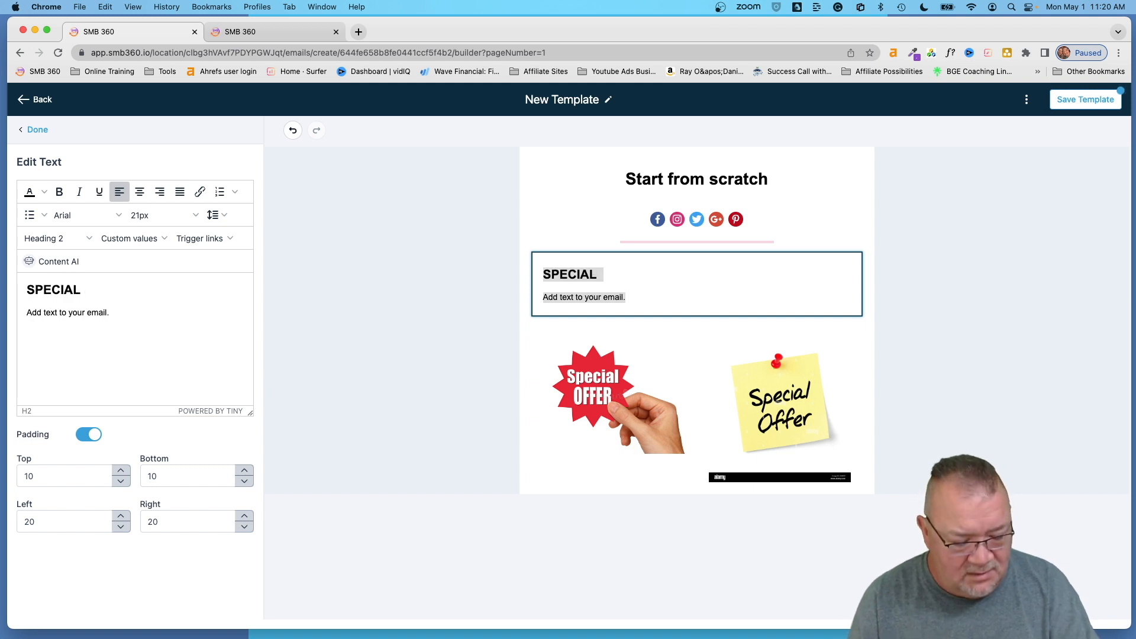
text( OFFERS)
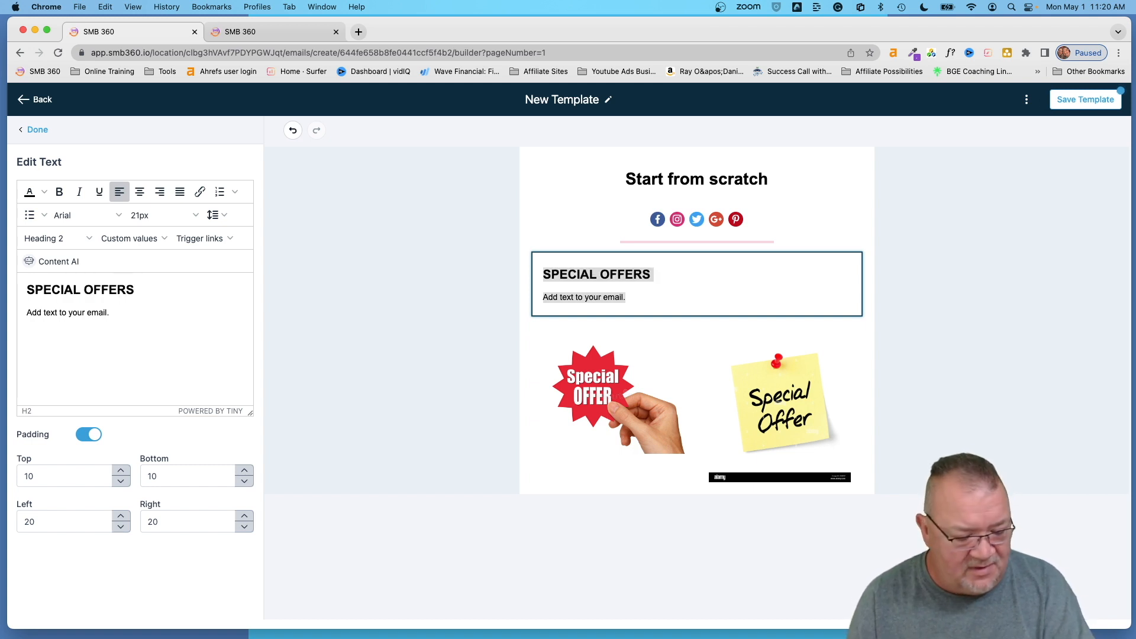
key(Return)
key(Return)
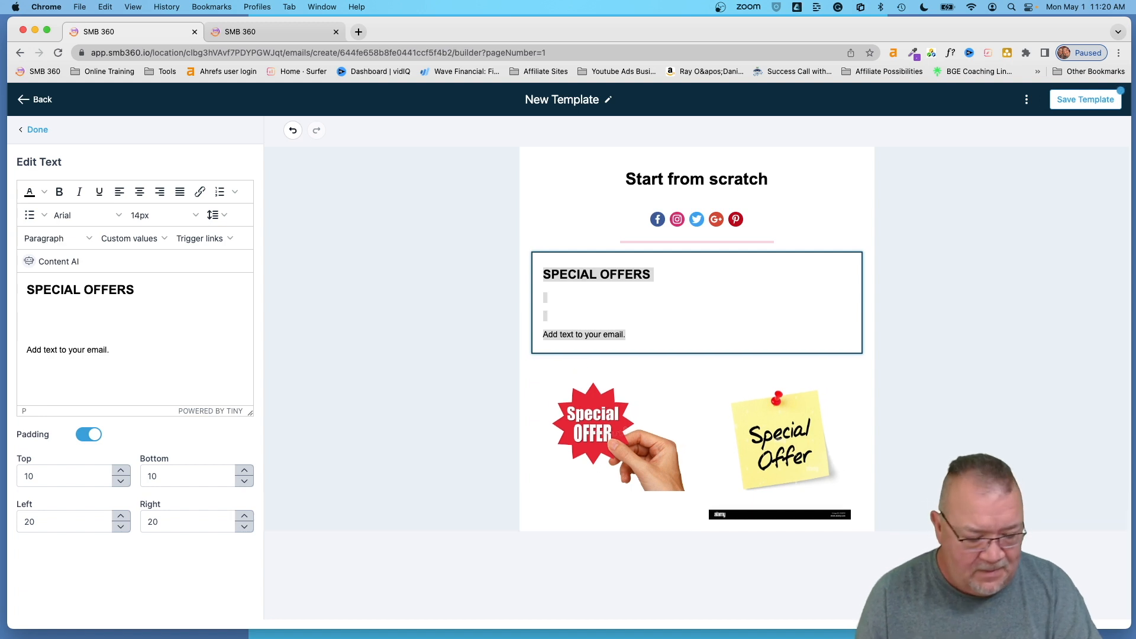
key(BackSpace)
text(O)
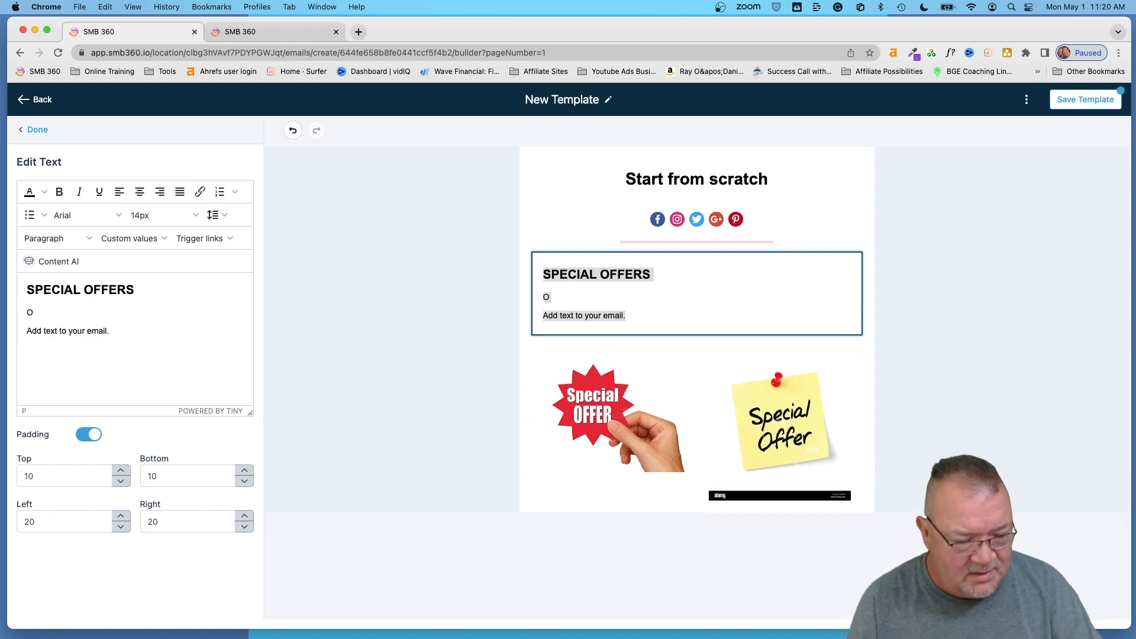
text(ffer)
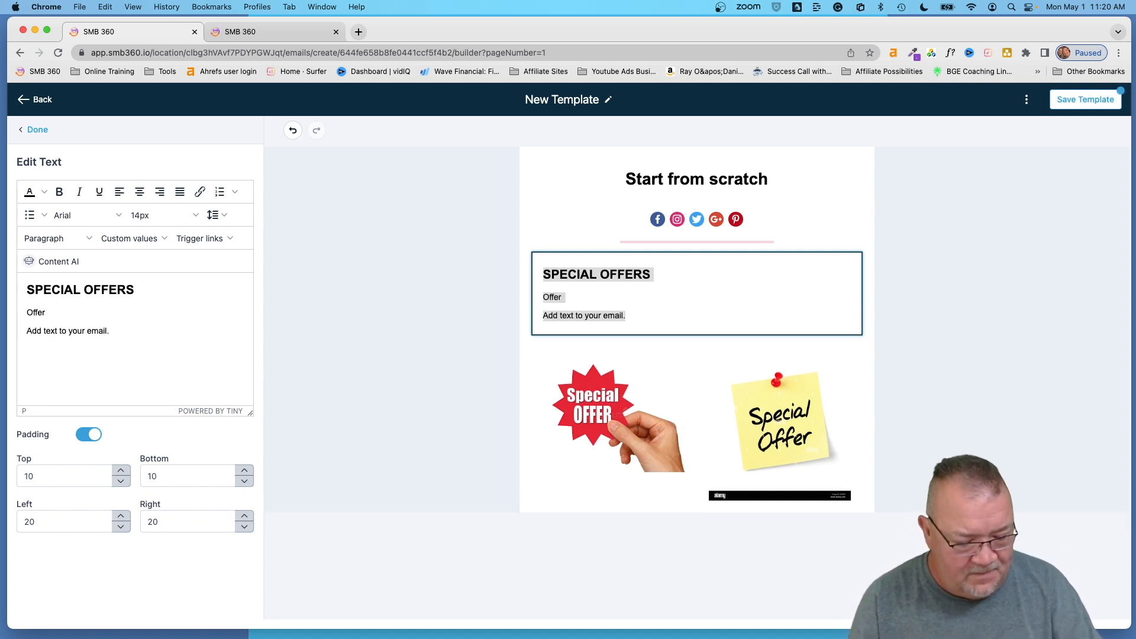
key(BackSpace)
key(BackSpace)
key(BackSpace)
key(BackSpace)
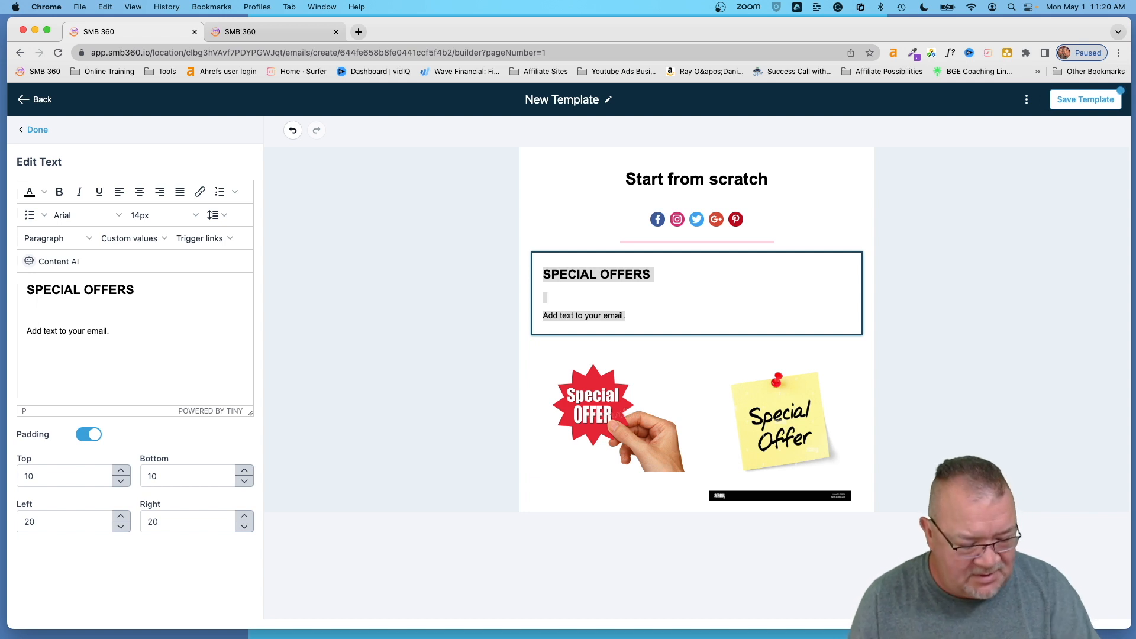
text(of)
key(BackSpace)
text(fer 1)
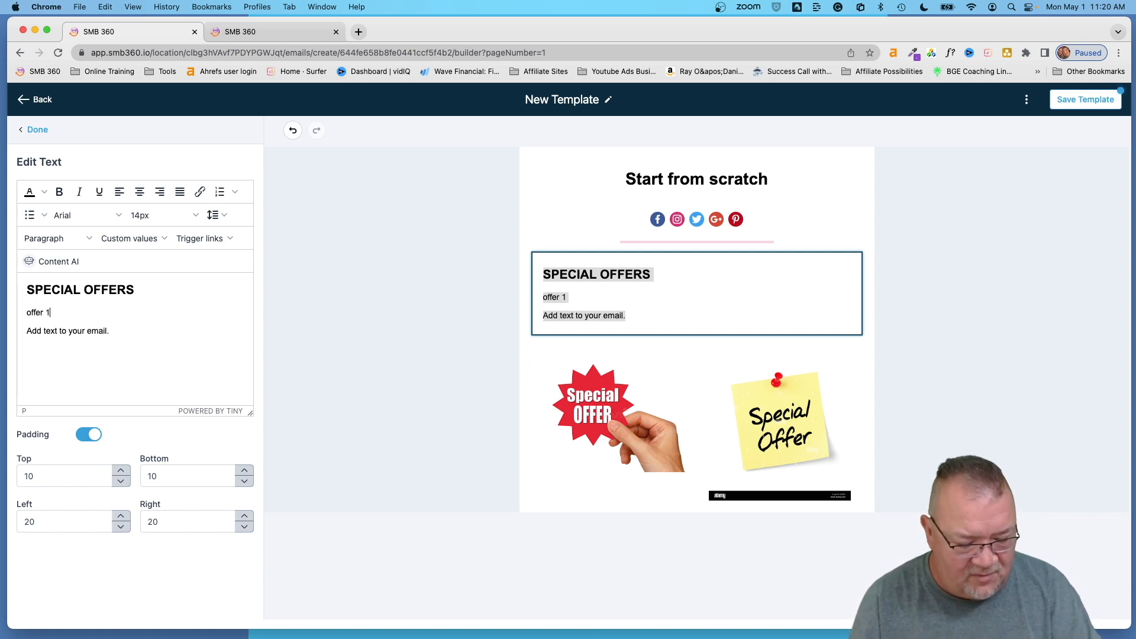
key(Return)
text(offer2)
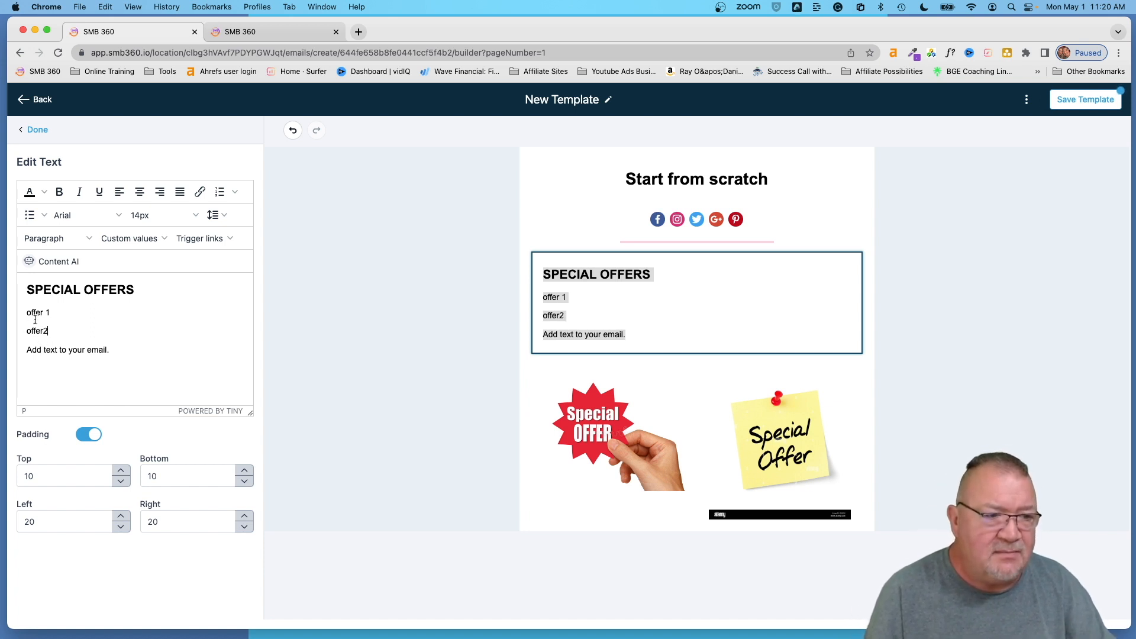
drag(26, 314, 51, 315)
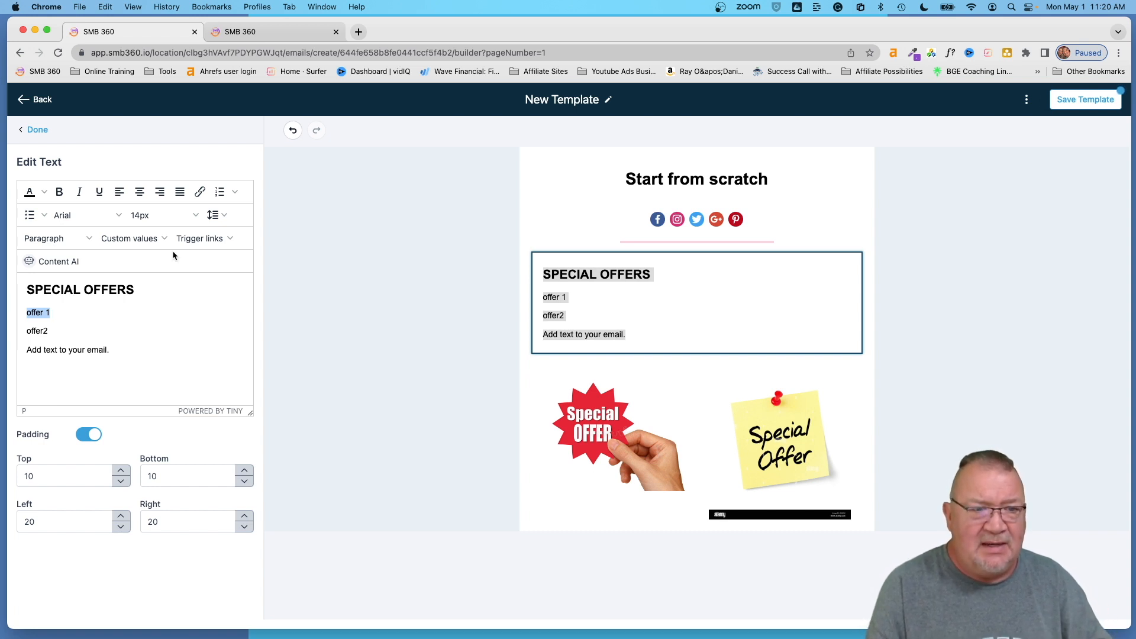
- Insert the Offer 1 trigger link code after offer 1, then delete it again
click(92, 309)
click(210, 239)
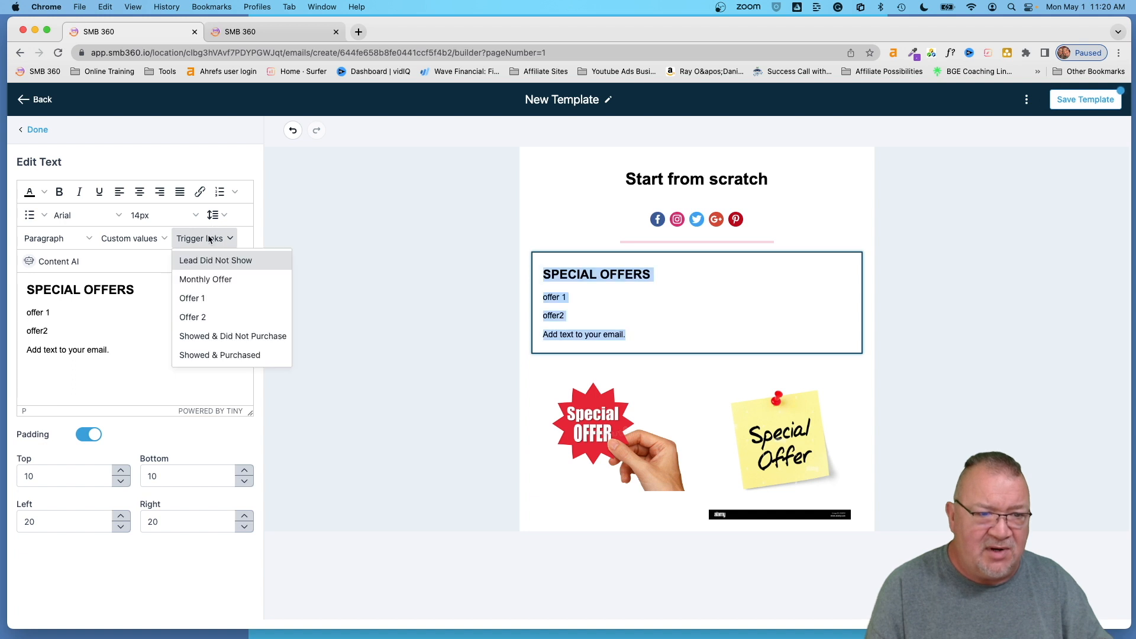
click(203, 299)
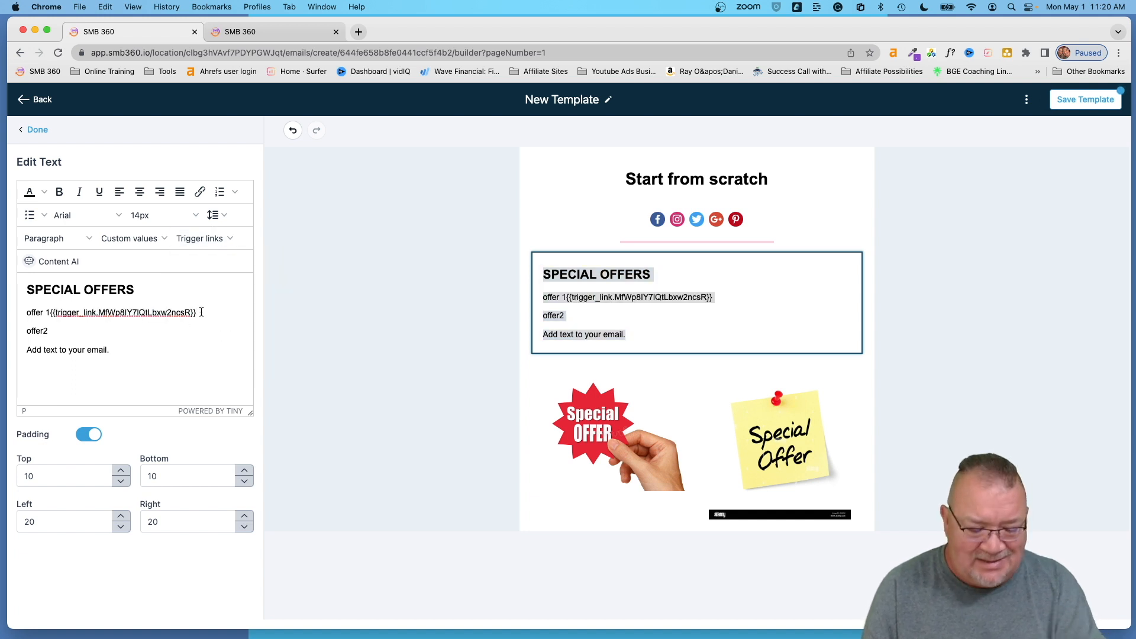
key(BackSpace)
key(BackSpace)
key(BackSpace)
key(BackSpace)
key(BackSpace)
key(BackSpace)
key(BackSpace)
key(BackSpace)
key(BackSpace)
key(BackSpace)
key(BackSpace)
key(BackSpace)
key(BackSpace)
key(BackSpace)
key(BackSpace)
key(BackSpace)
key(BackSpace)
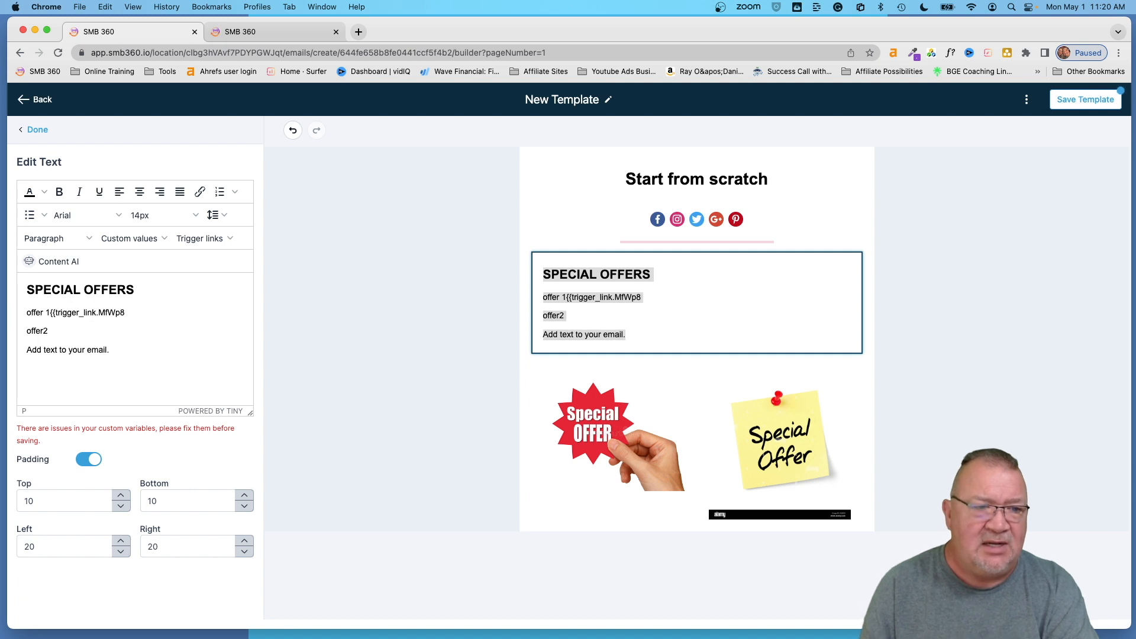
key(BackSpace)
key(BackSpace)
key(BackSpace)
key(BackSpace)
key(BackSpace)
key(BackSpace)
key(BackSpace)
key(BackSpace)
key(BackSpace)
key(BackSpace)
key(BackSpace)
key(BackSpace)
key(BackSpace)
key(BackSpace)
key(BackSpace)
key(BackSpace)
key(BackSpace)
key(BackSpace)
key(BackSpace)
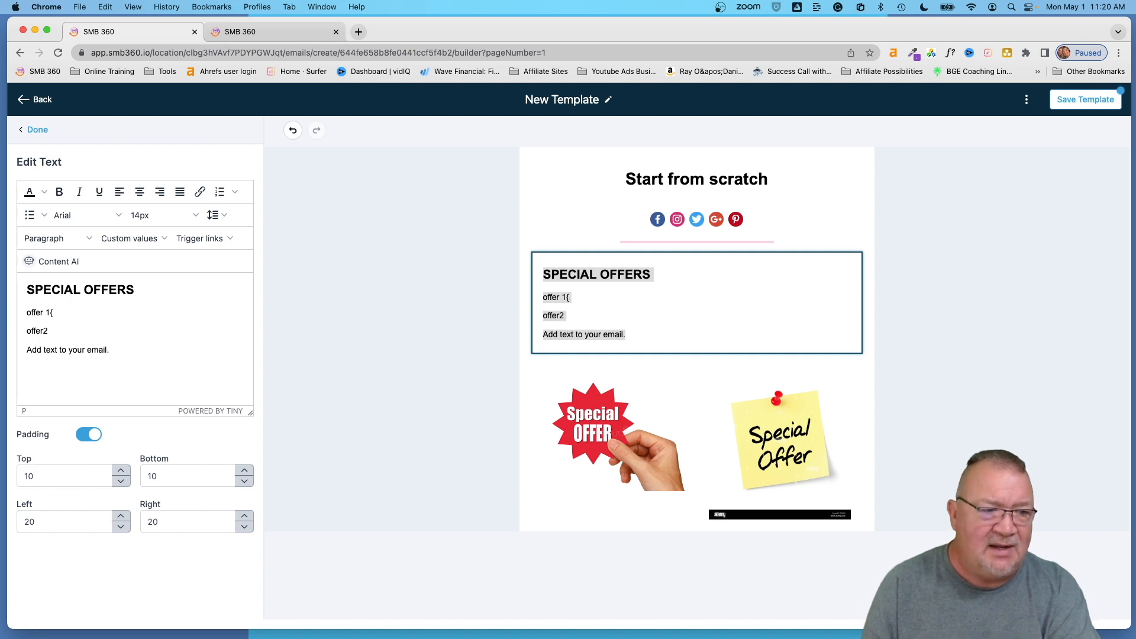
key(BackSpace)
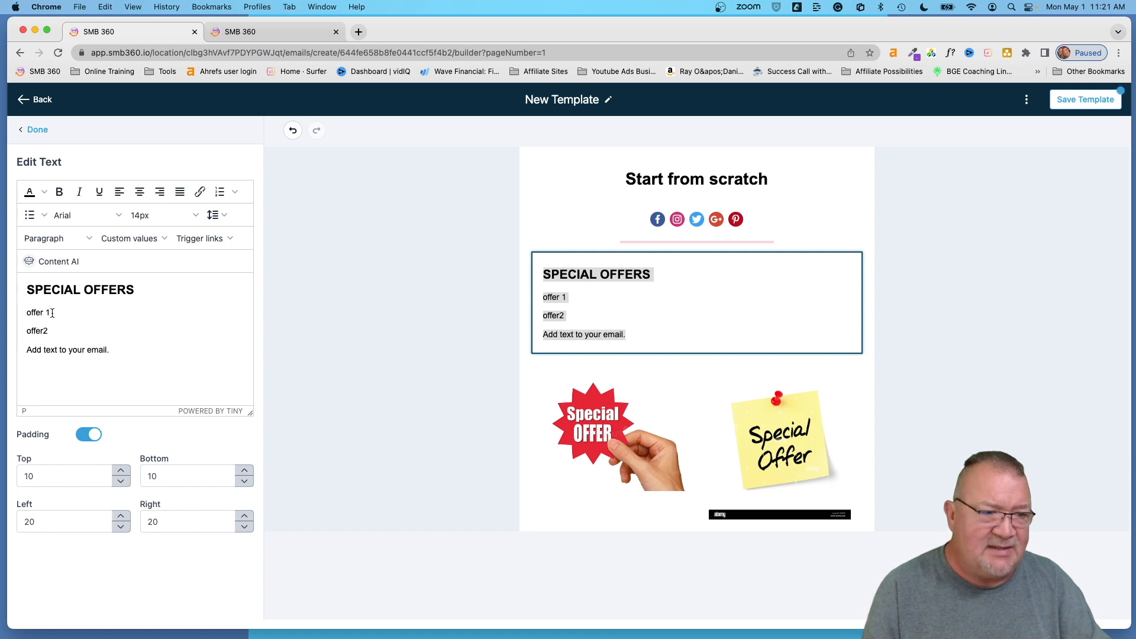
- Make the text offer 1 a link to the Offer 1 trigger link
click(200, 192)
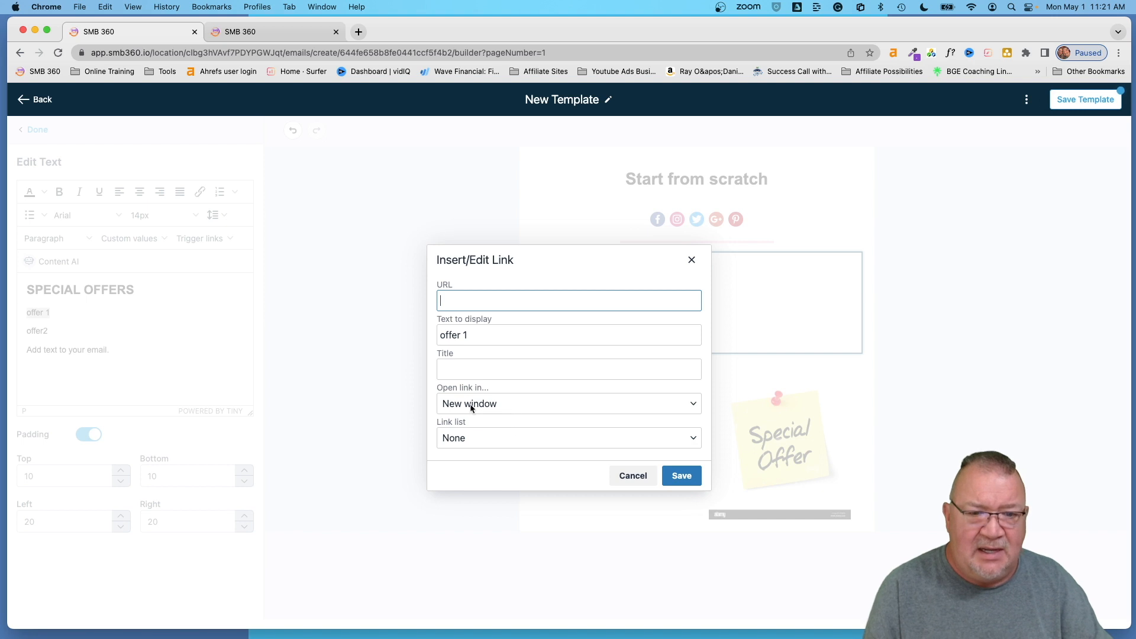
click(461, 439)
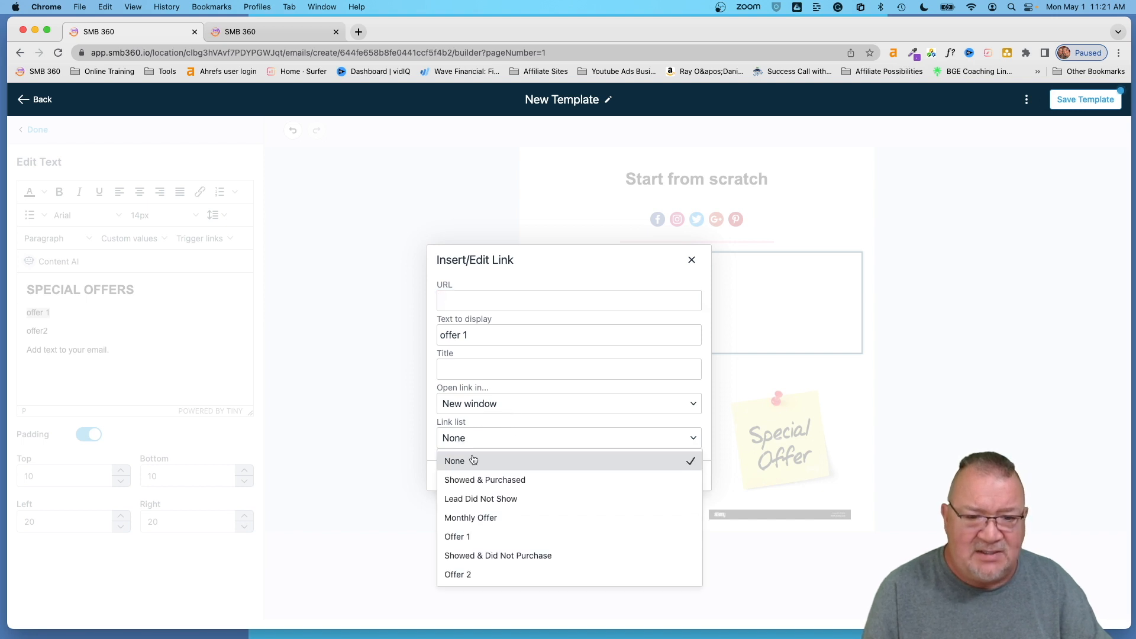
click(472, 536)
click(681, 476)
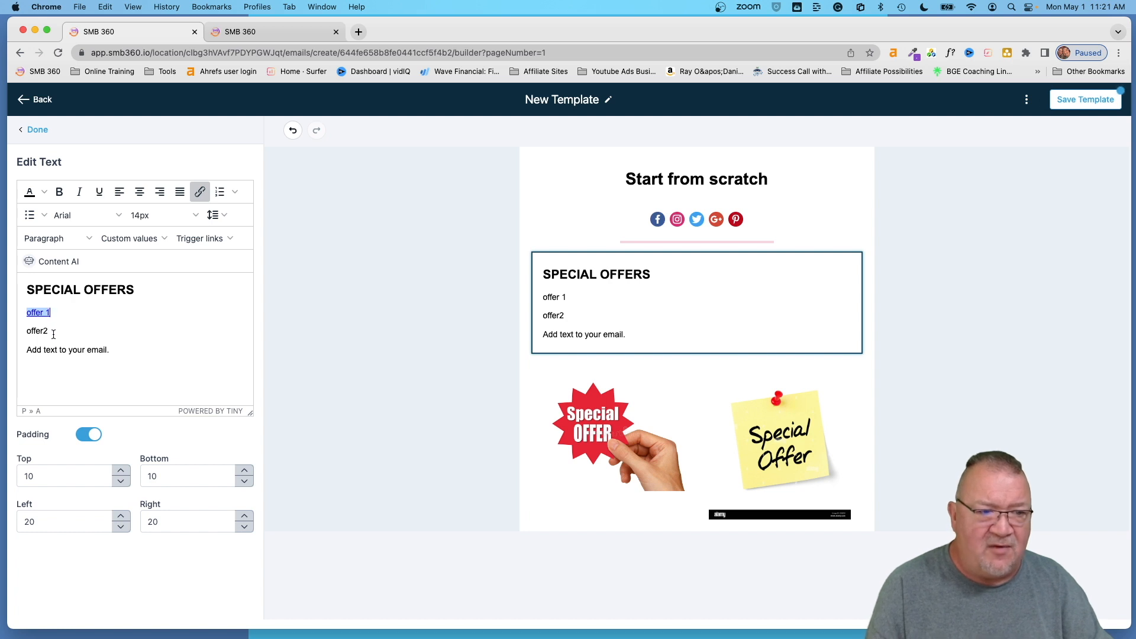
- Make the text offer2 a link to the Offer 2 trigger link and finish editing
drag(50, 334, 29, 333)
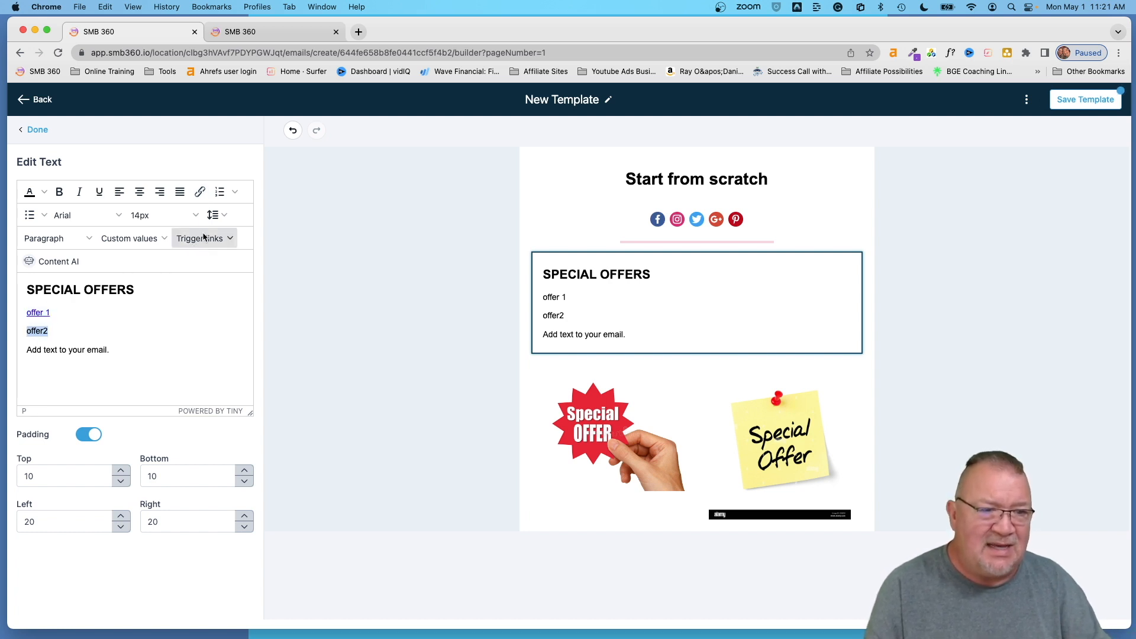
click(200, 193)
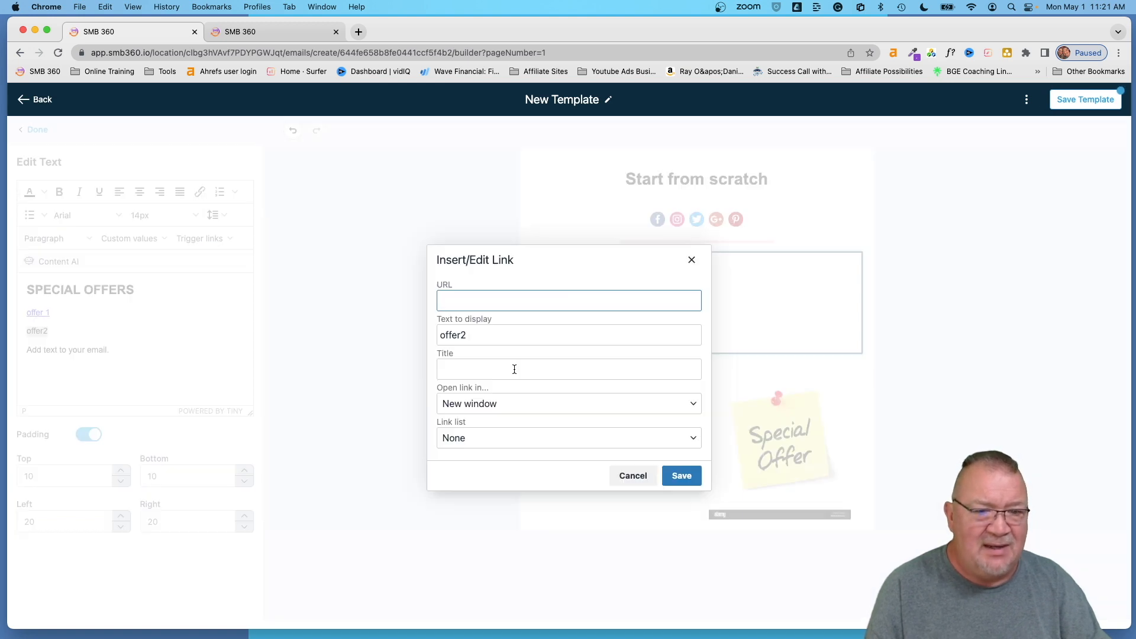
click(491, 442)
click(484, 577)
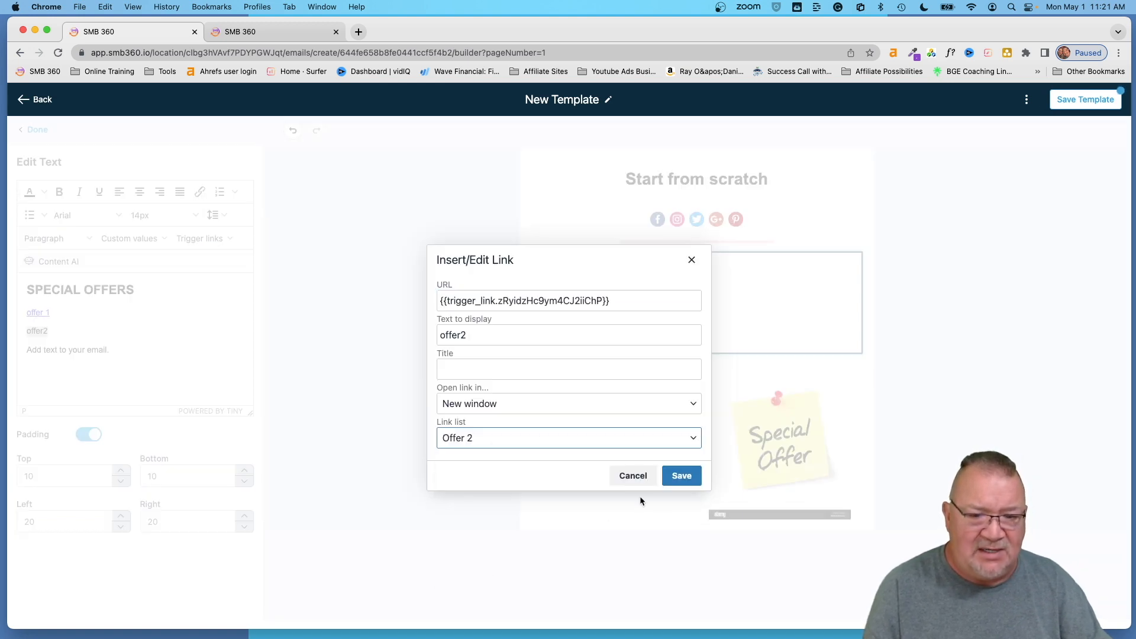
click(680, 477)
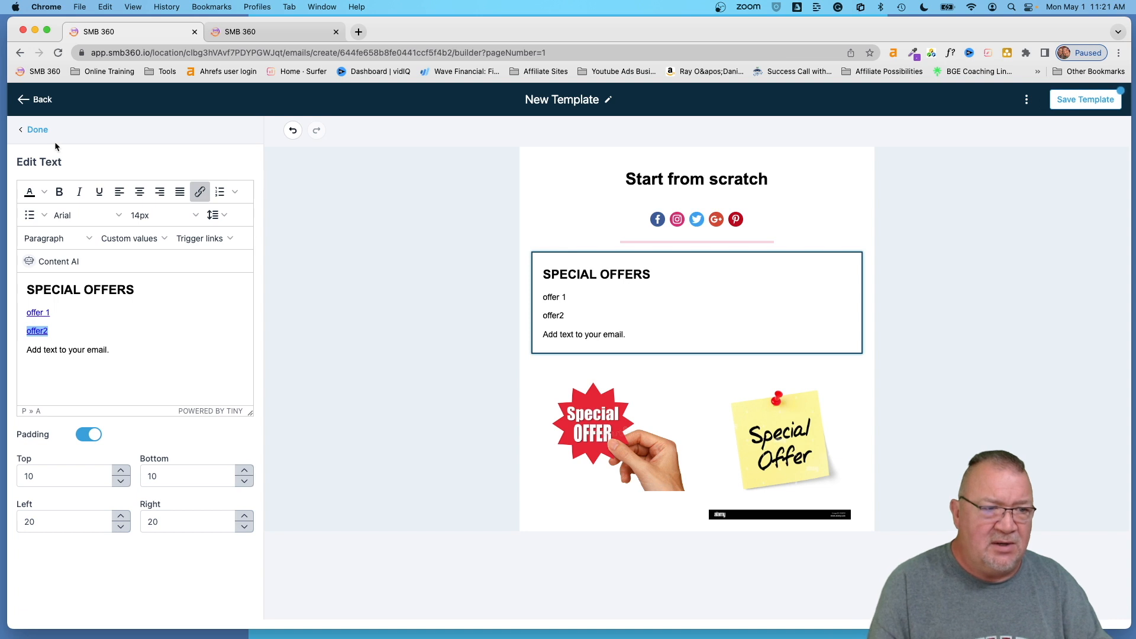
click(37, 129)
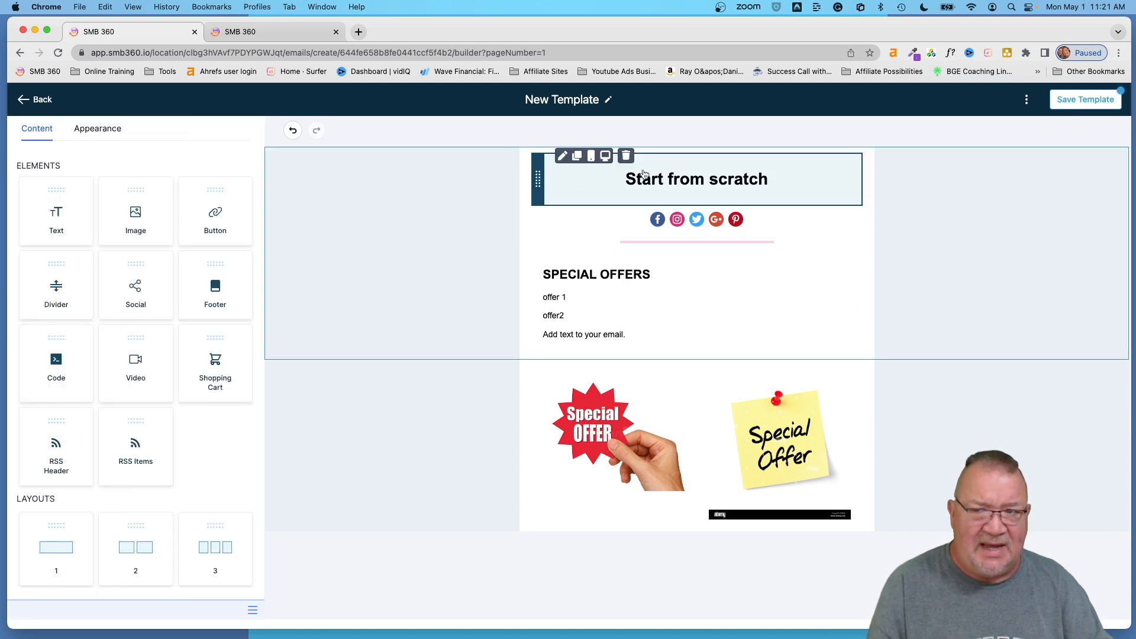
- Save the New Template email and open its desktop preview from the options menu
click(1082, 100)
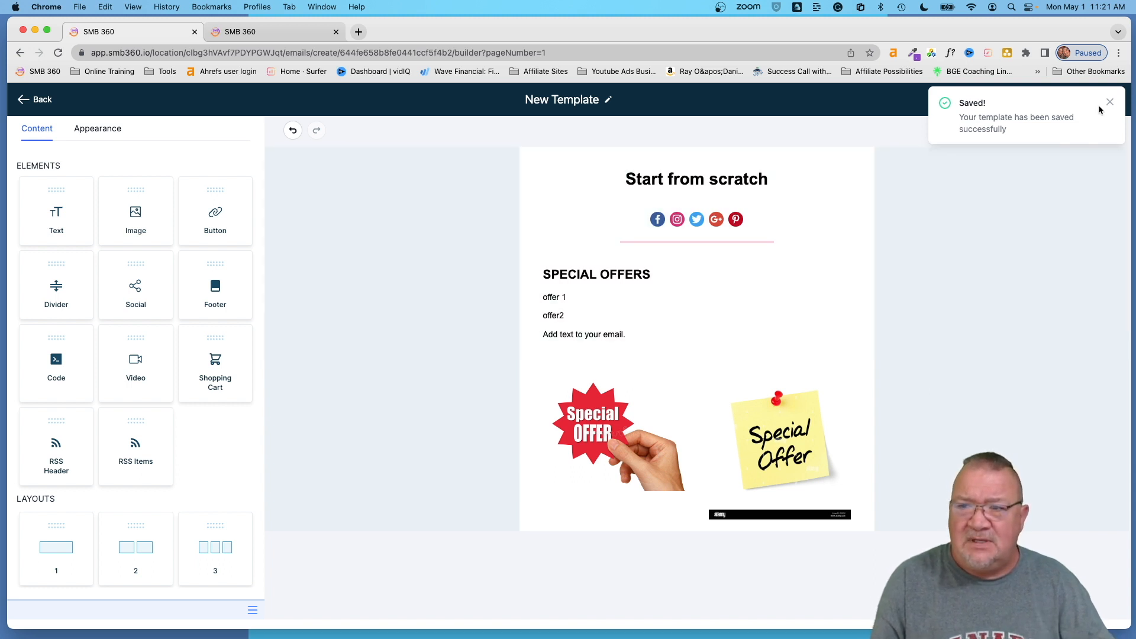
click(1110, 103)
click(1027, 99)
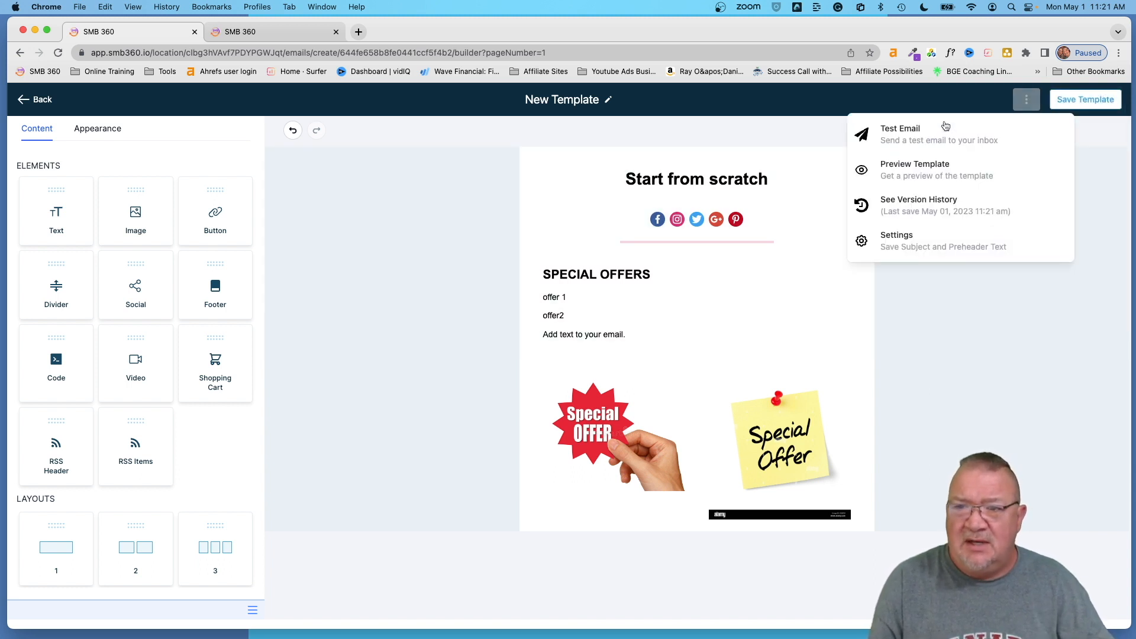
click(905, 172)
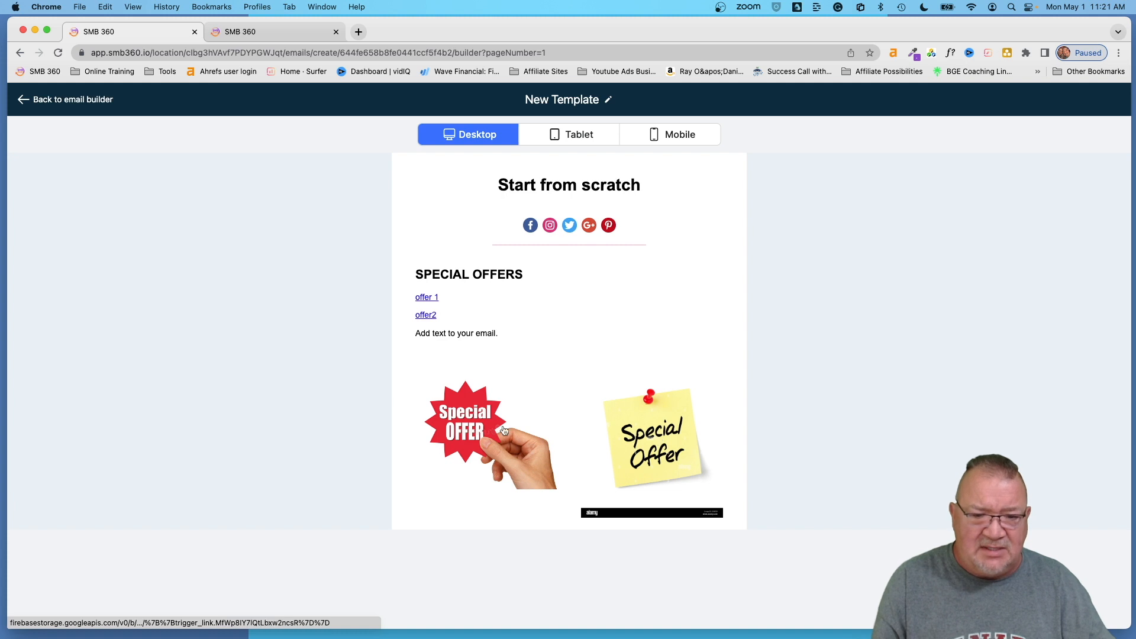
- Follow the Special OFFER image link to a 403 page, close it, and return to the email builder
click(466, 423)
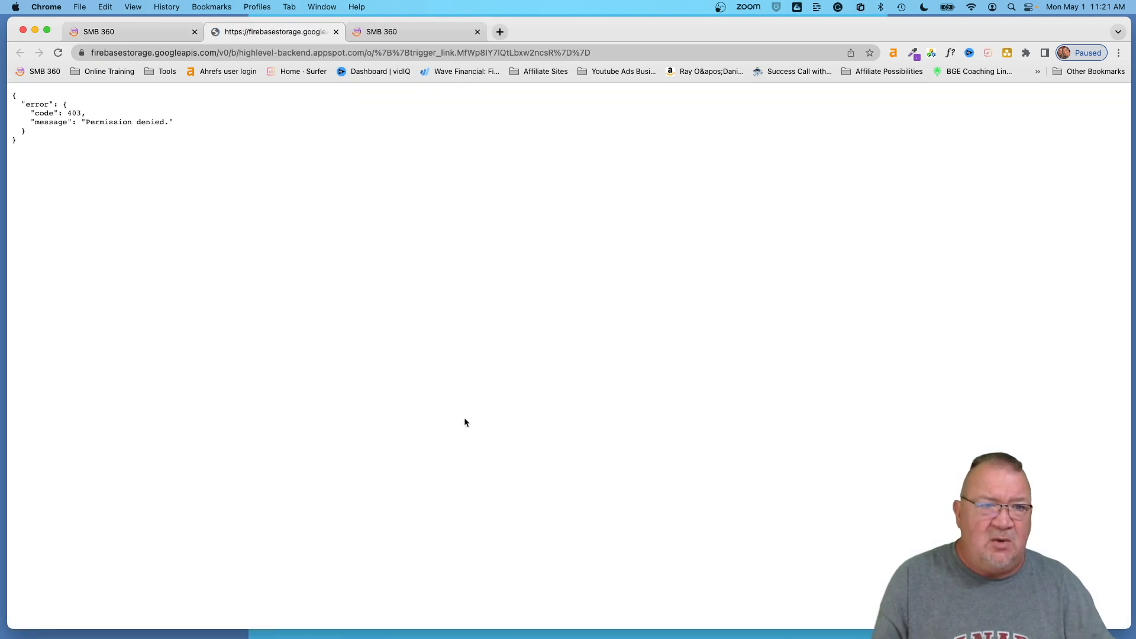
click(336, 31)
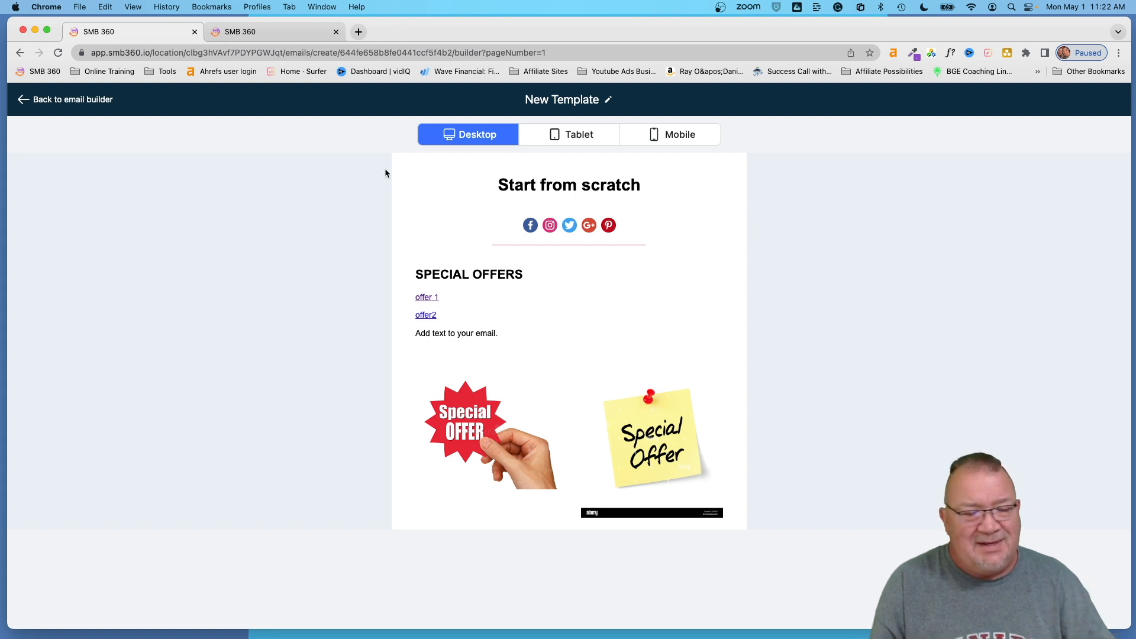
click(52, 101)
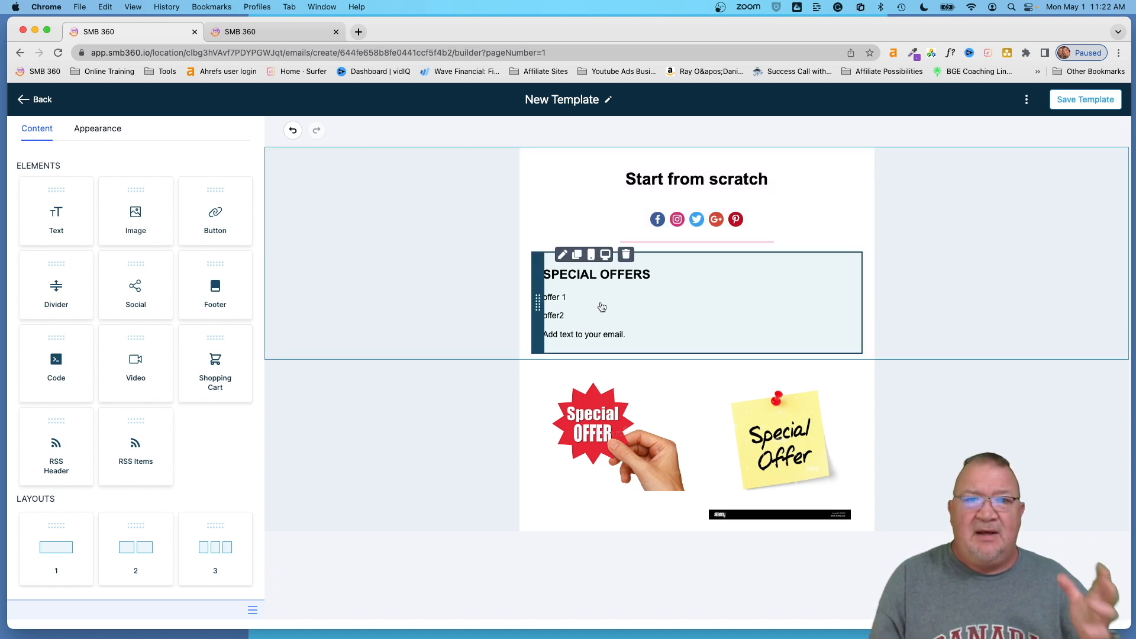
- Leave the email editor, view the Trigger Links Analyze page, then the trigger Links list
click(38, 95)
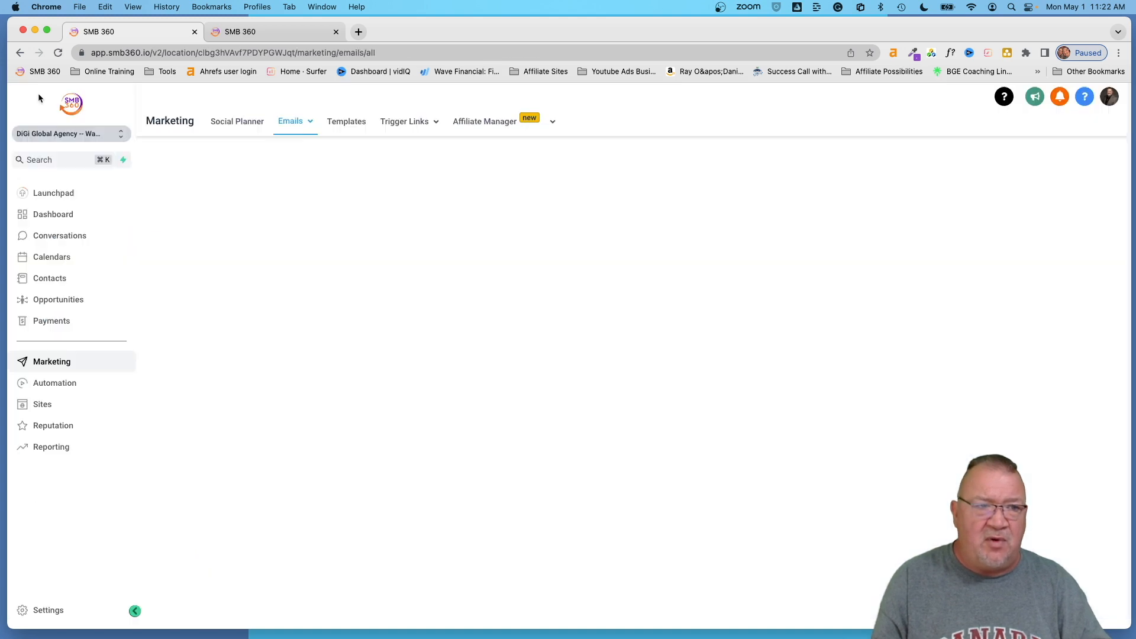
mouse_move(385, 122)
click(402, 171)
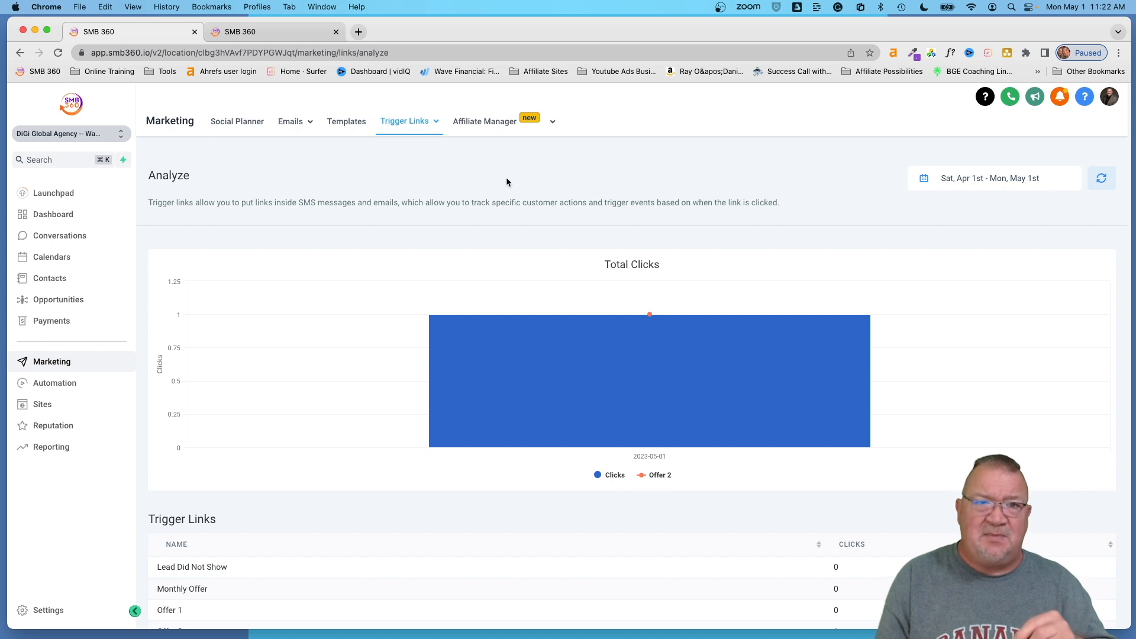
mouse_move(401, 121)
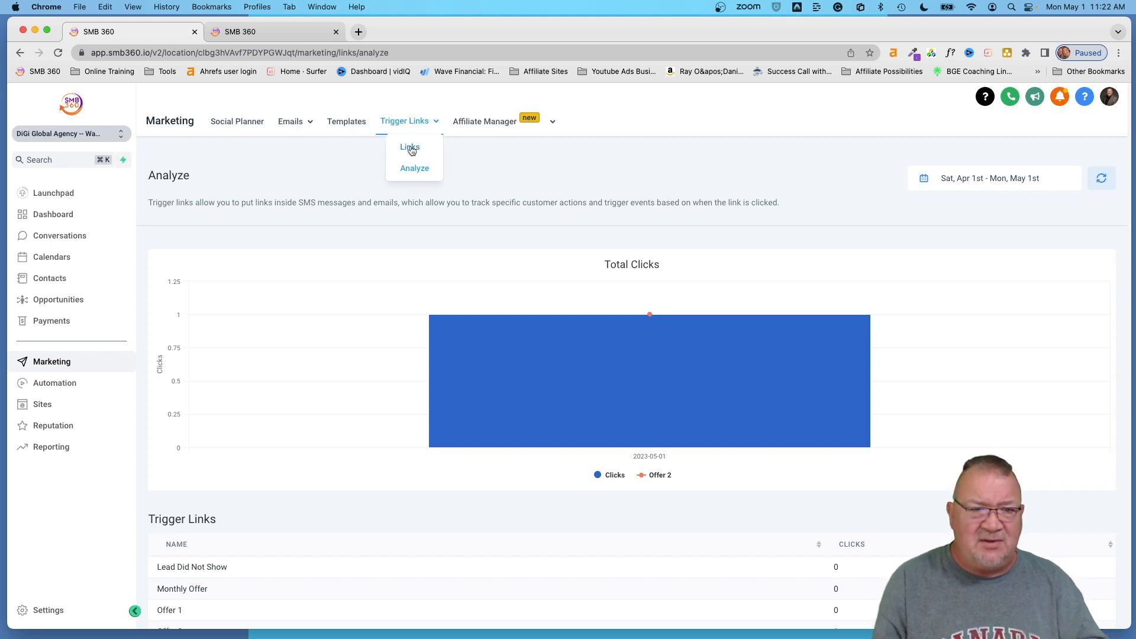
click(411, 148)
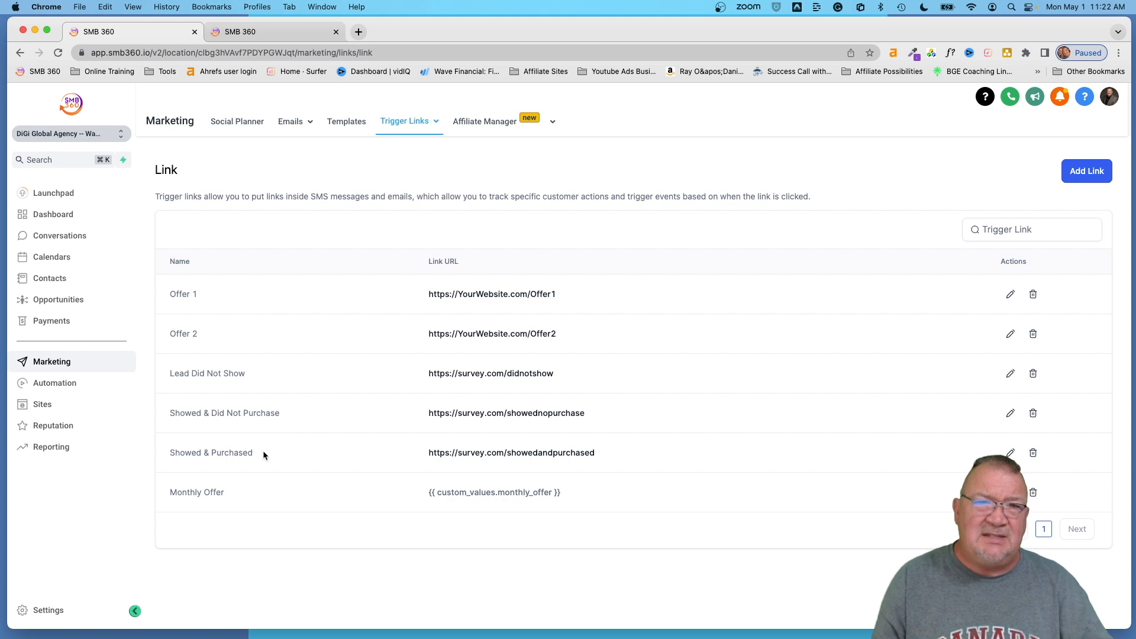
- Open the TL Monthly Offer workflow and review its existing Trigger Link Clicked trigger
click(55, 385)
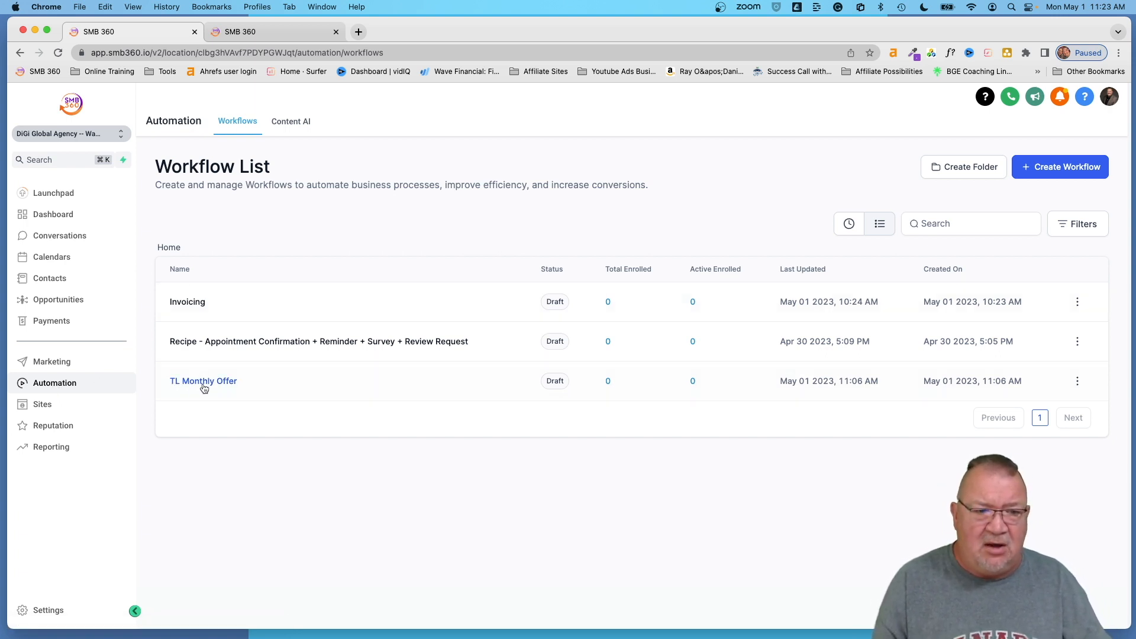
click(203, 385)
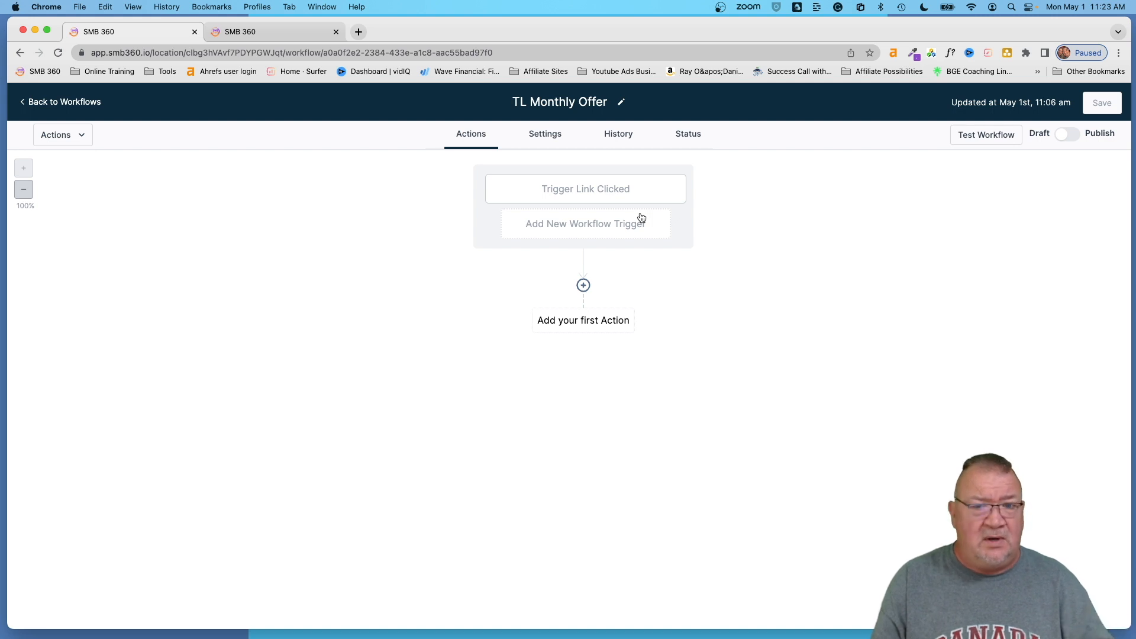
click(578, 190)
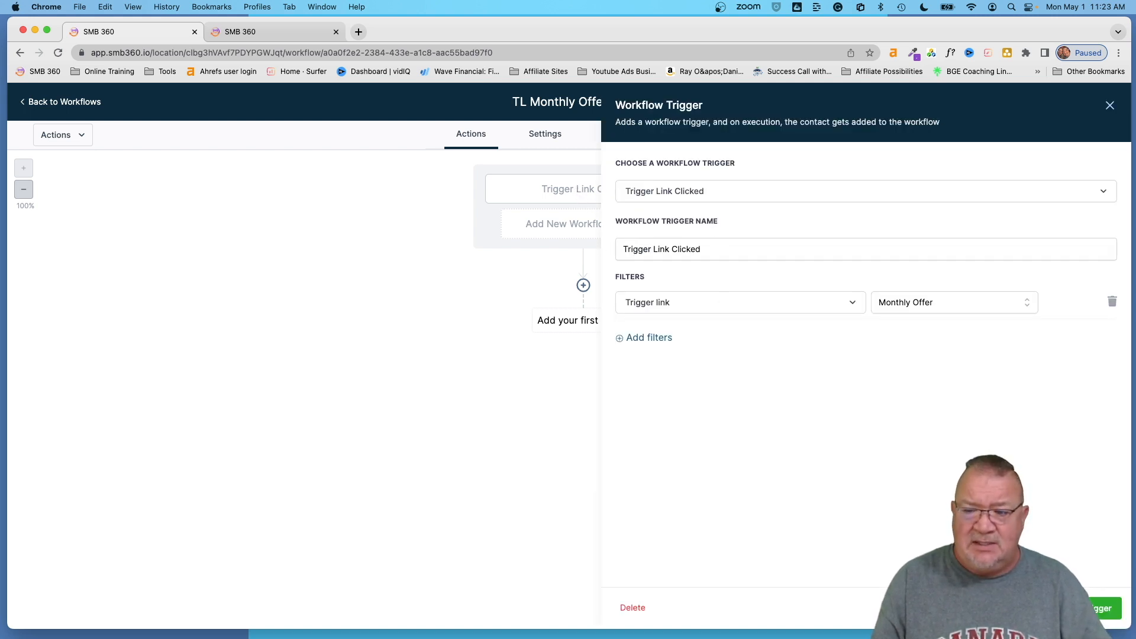
key(Escape)
click(628, 232)
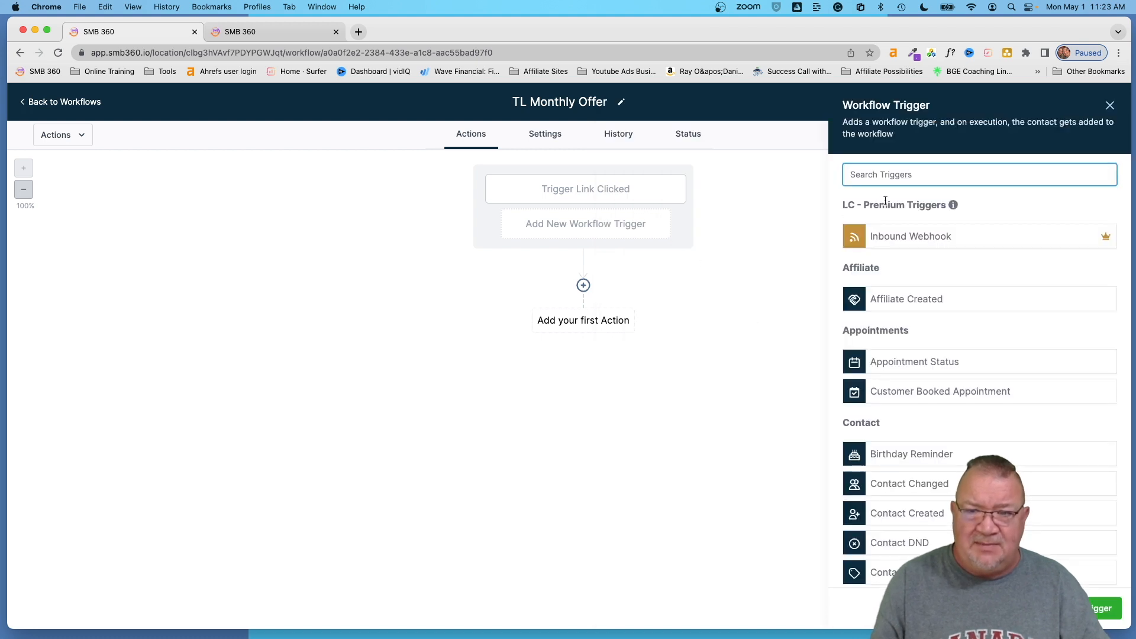
text(tri)
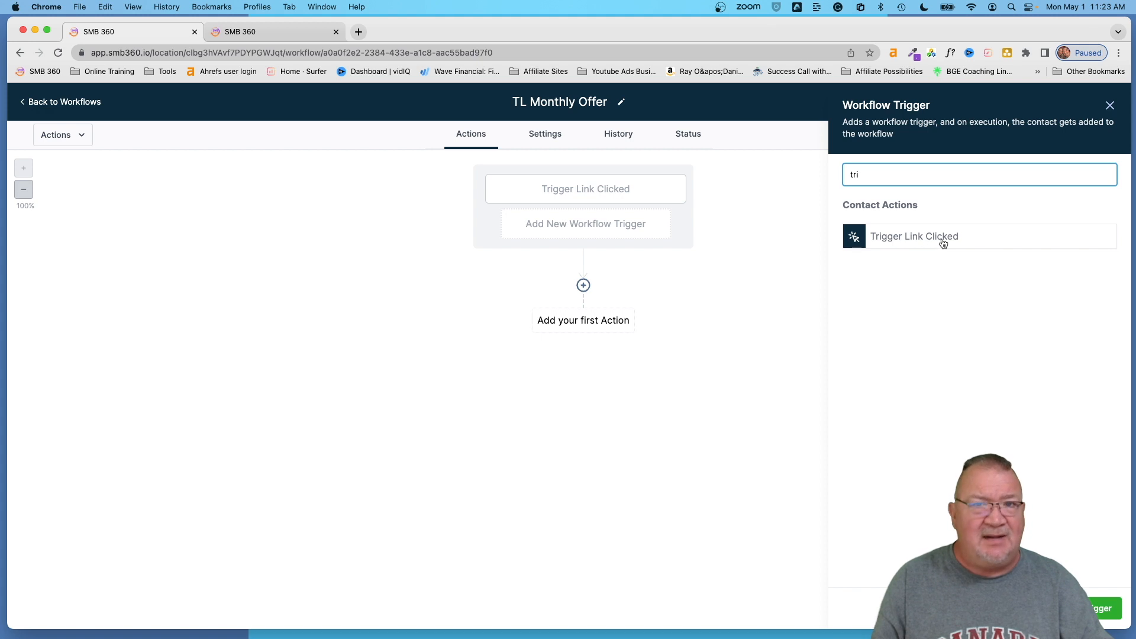
key(Escape)
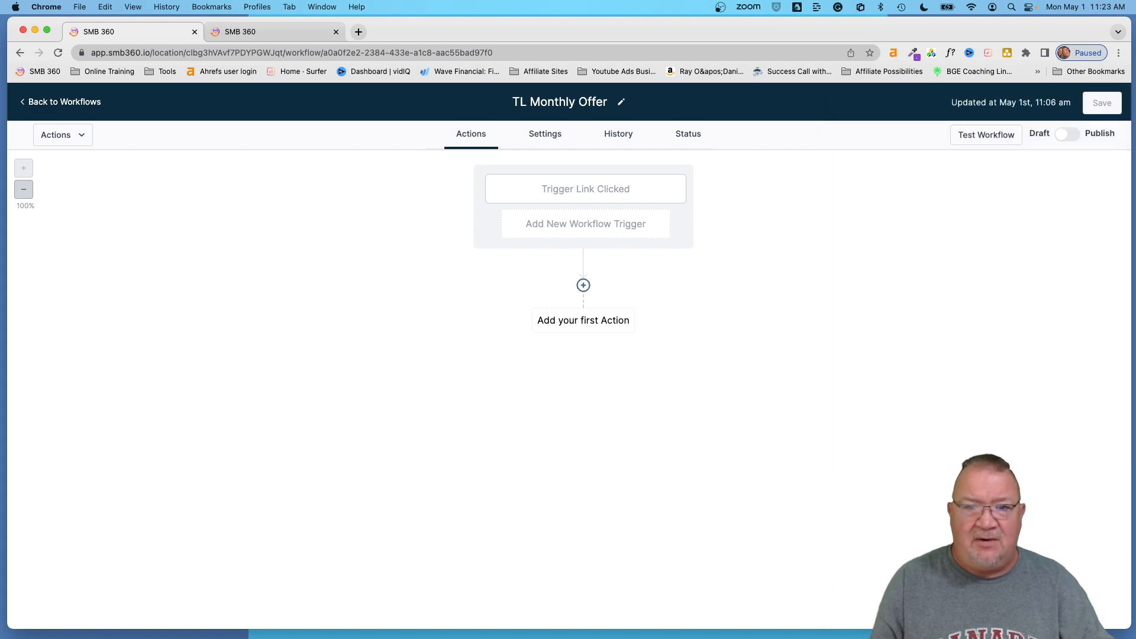
click(569, 190)
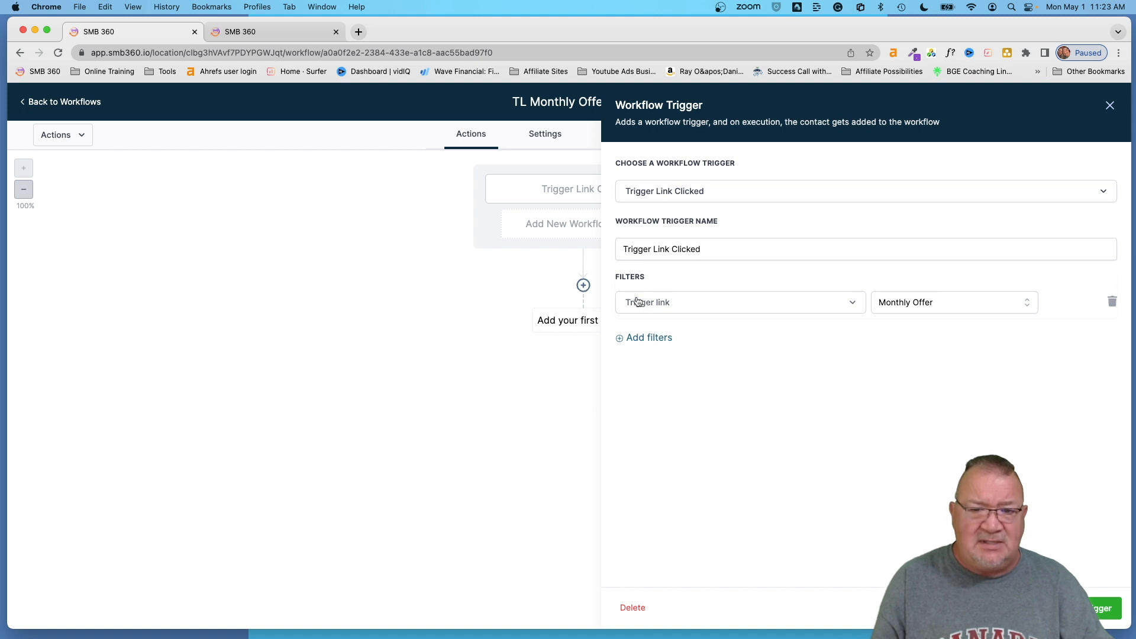
click(1081, 609)
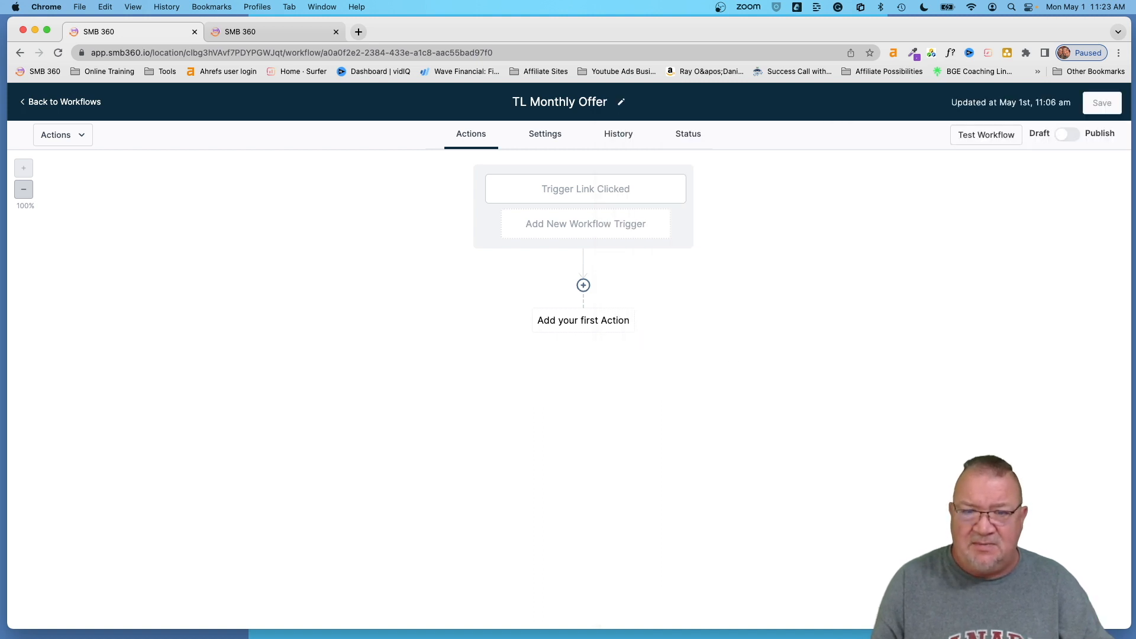
- Delete the existing trigger and add a new Trigger Link Clicked trigger
click(647, 191)
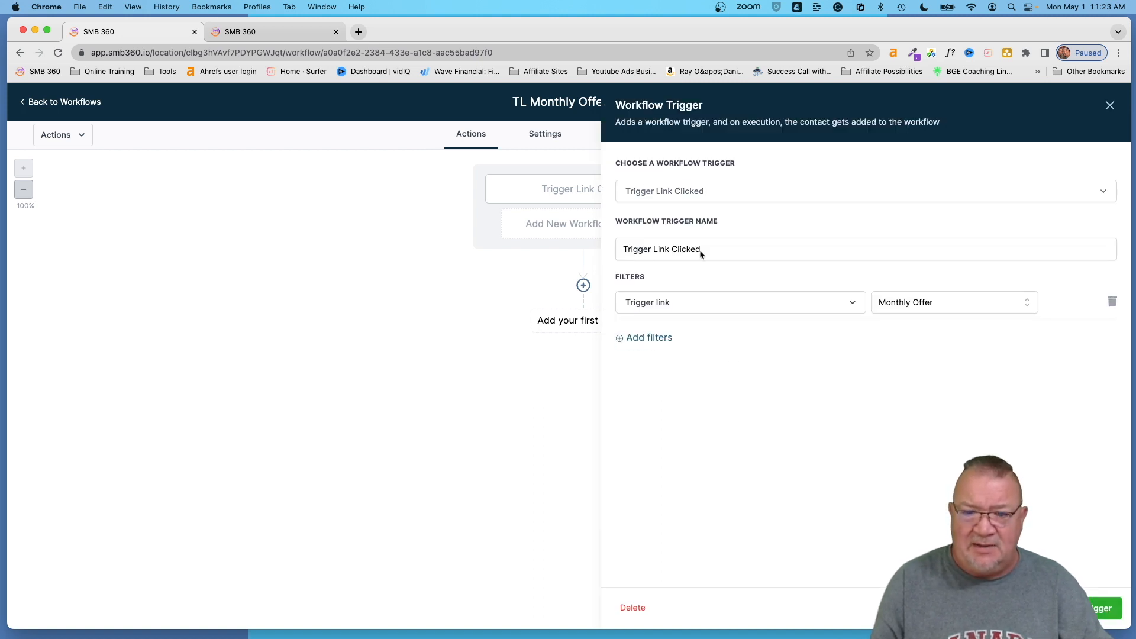
click(633, 608)
click(691, 387)
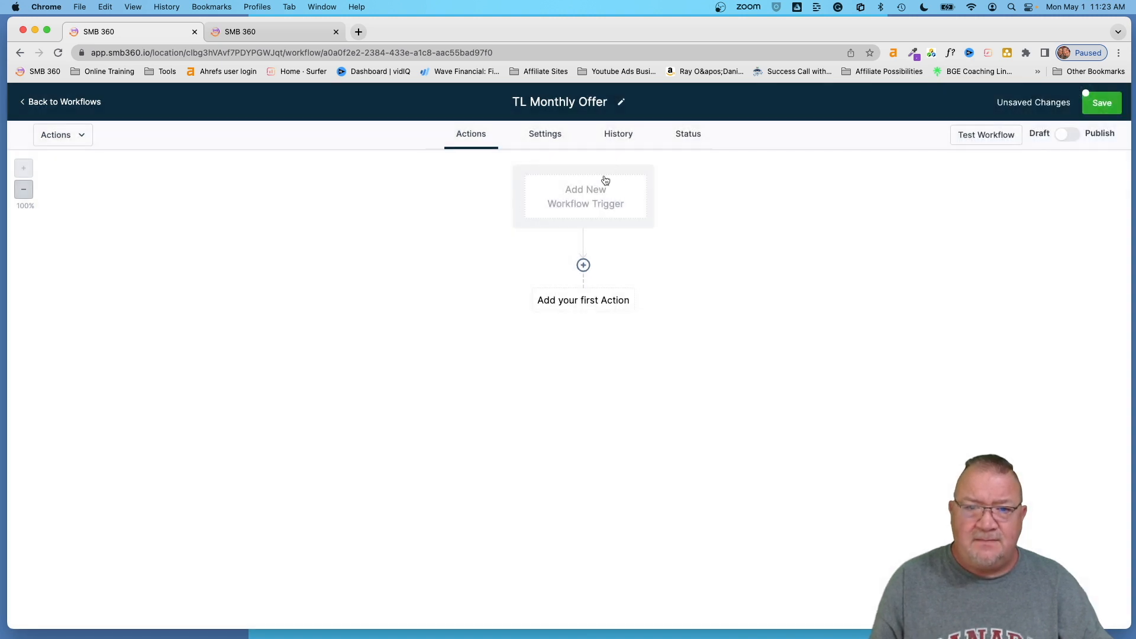
click(586, 195)
text(tri)
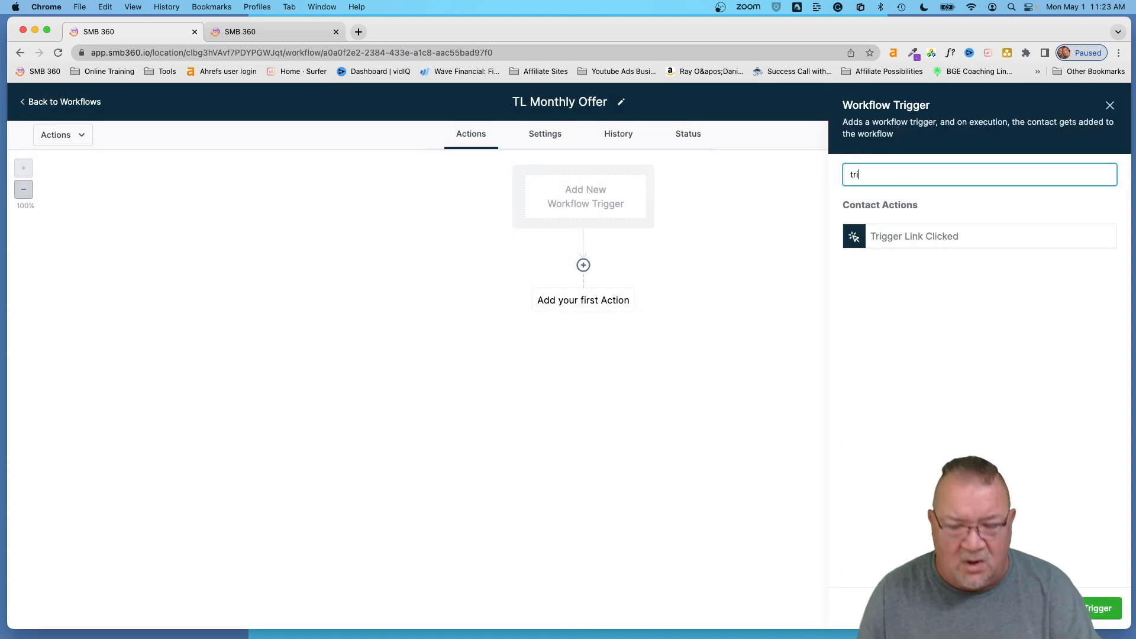
click(900, 236)
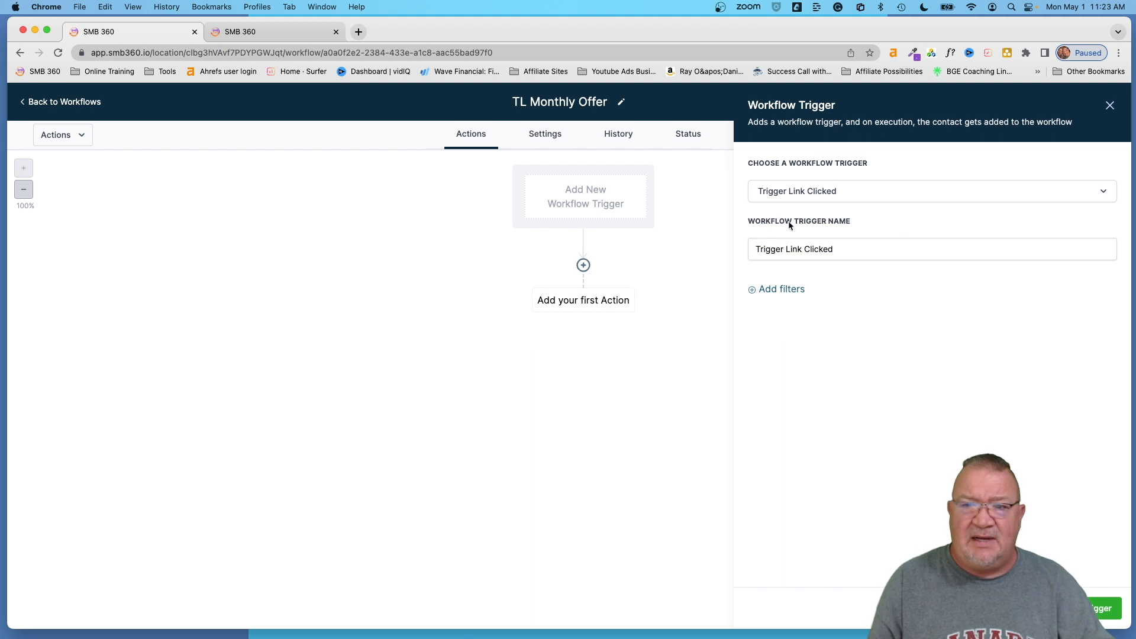
- Filter the trigger on Trigger link = Monthly Offer, then save the trigger and workflow
click(773, 290)
click(781, 302)
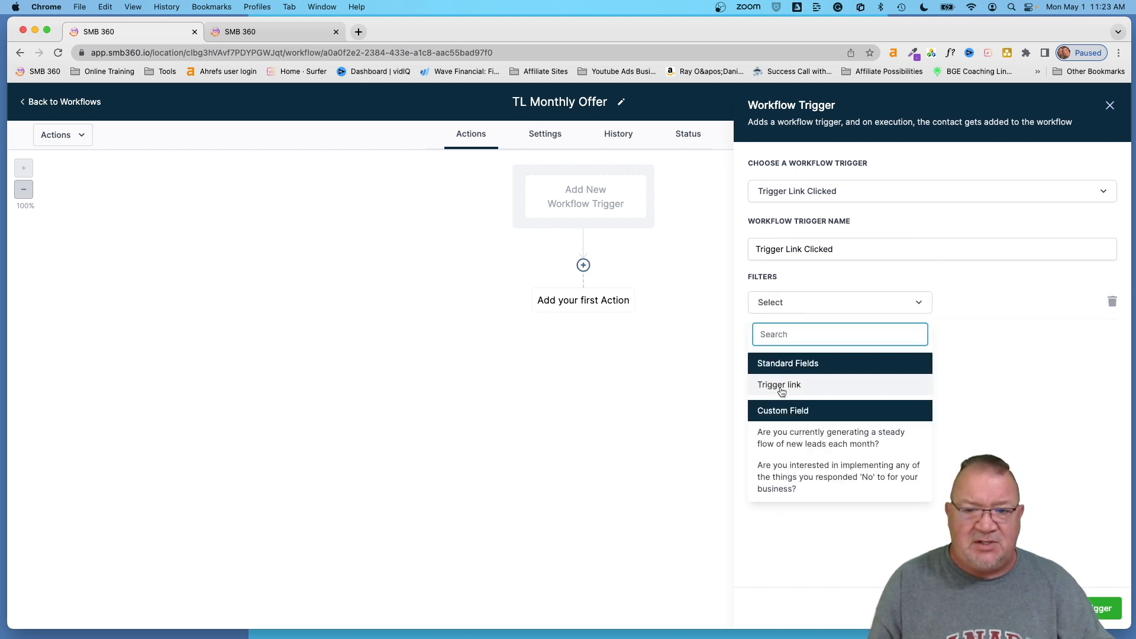
click(782, 386)
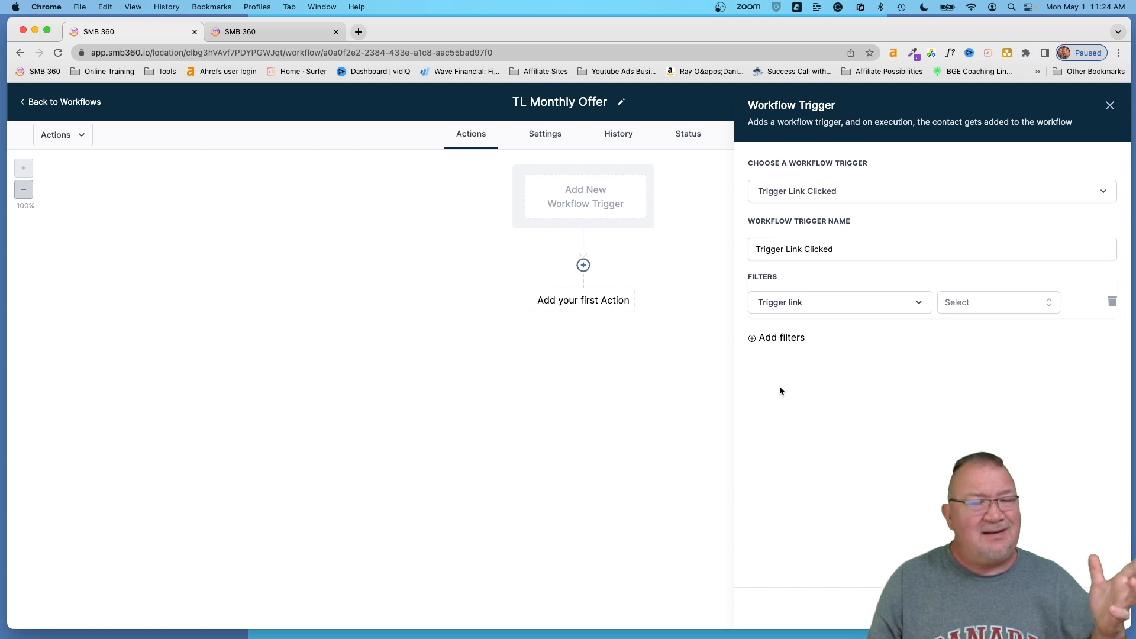
click(952, 307)
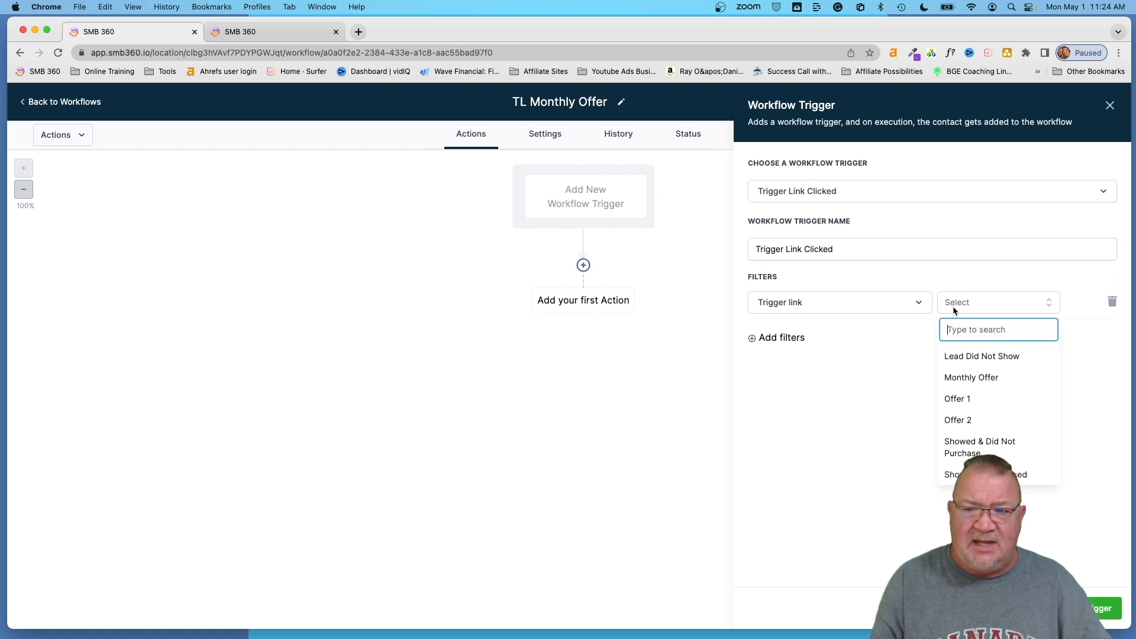
click(977, 379)
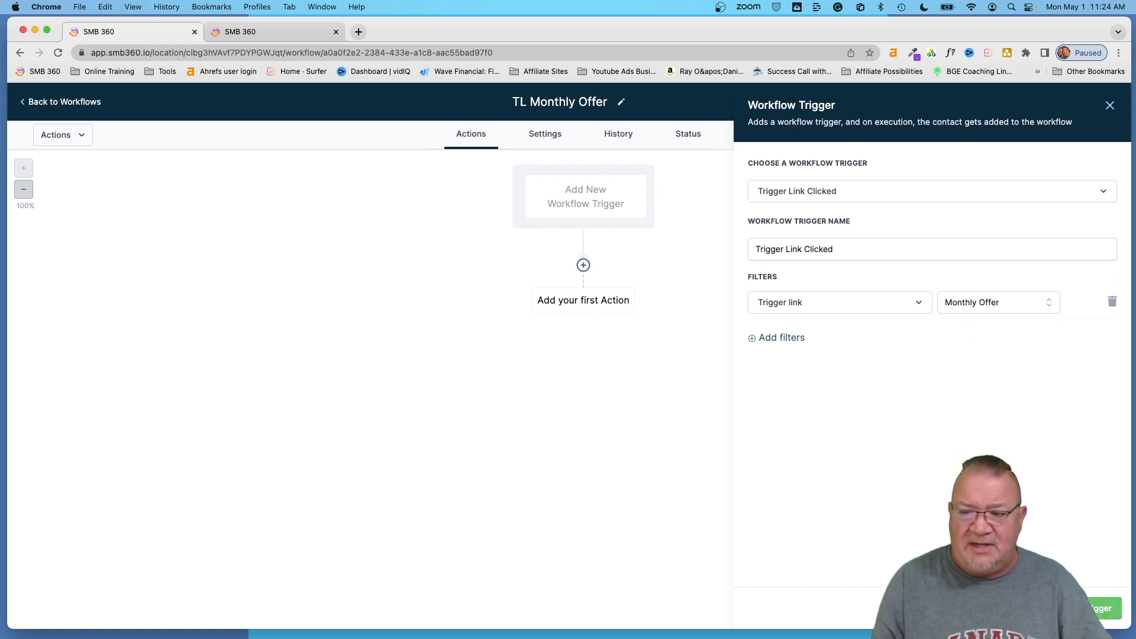
click(1103, 608)
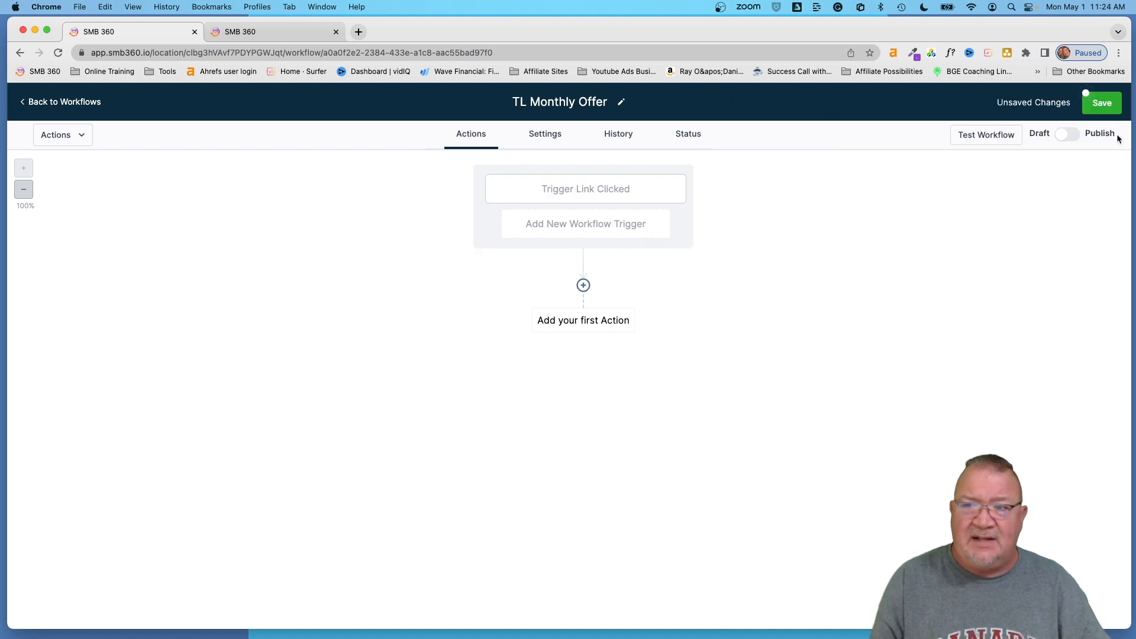
click(1102, 104)
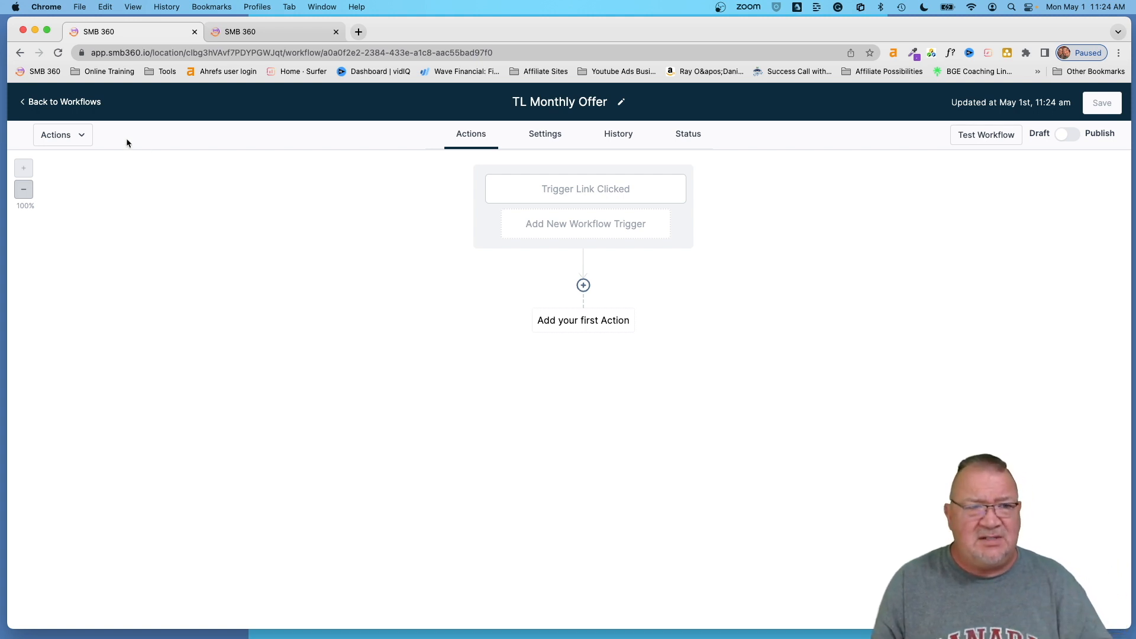
- Go back to the Workflow List, where TL Monthly Offer appears as a draft
click(56, 104)
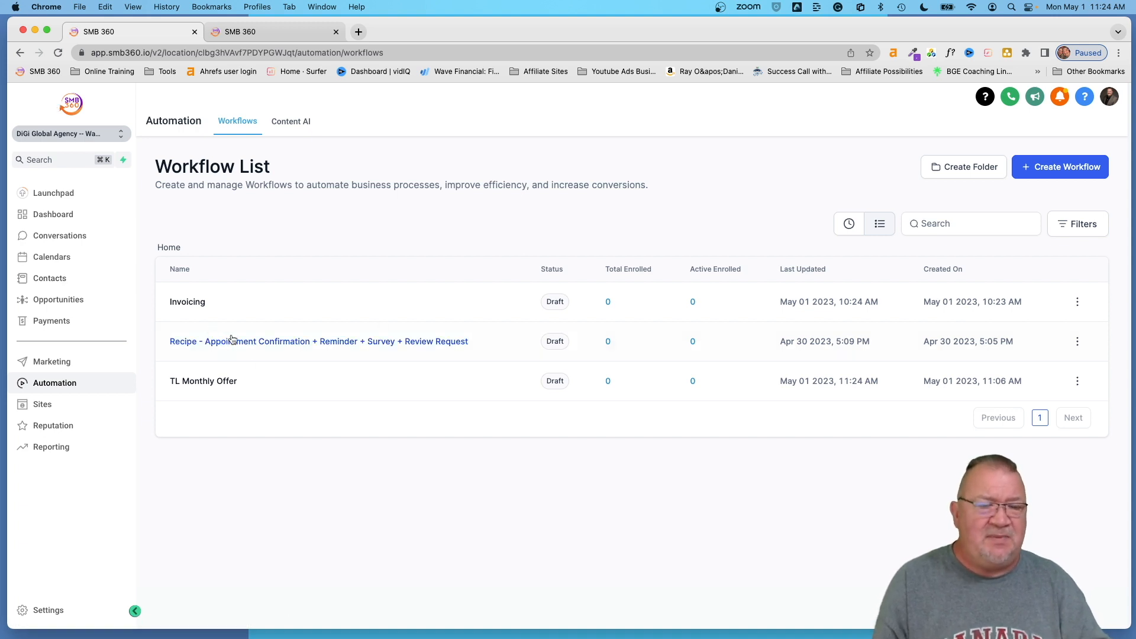
- Browse the new-workflow recipe templates, then go back without creating a workflow
click(1059, 172)
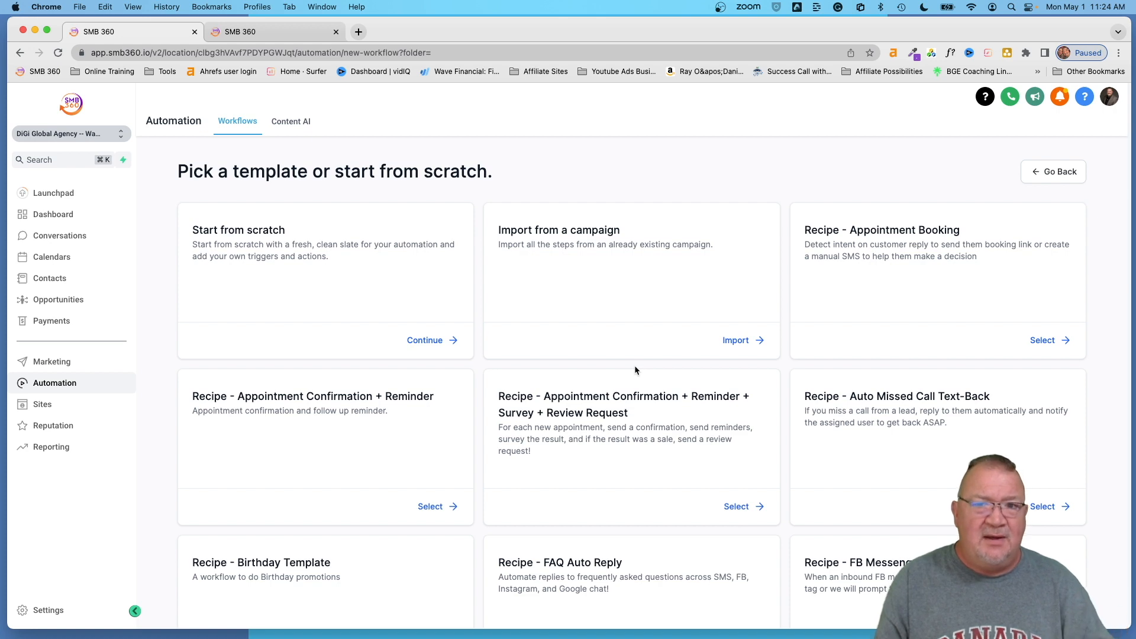
scroll(635, 370, down, 5)
scroll(636, 370, down, 1)
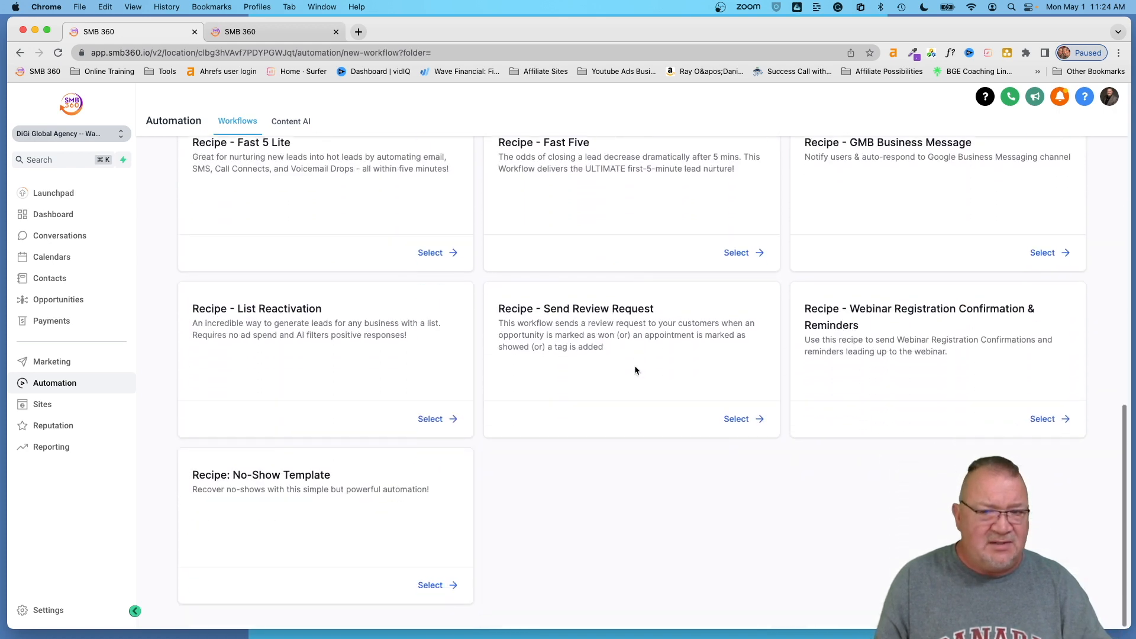
scroll(636, 367, up, 9)
scroll(635, 368, down, 1)
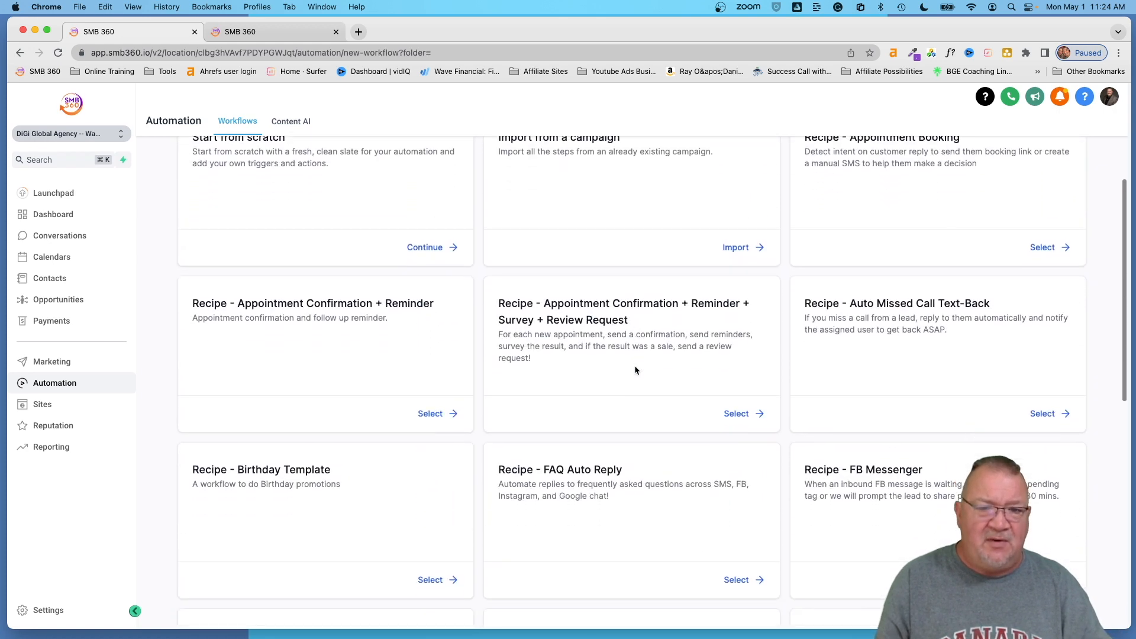
scroll(634, 368, up, 5)
scroll(587, 346, up, 2)
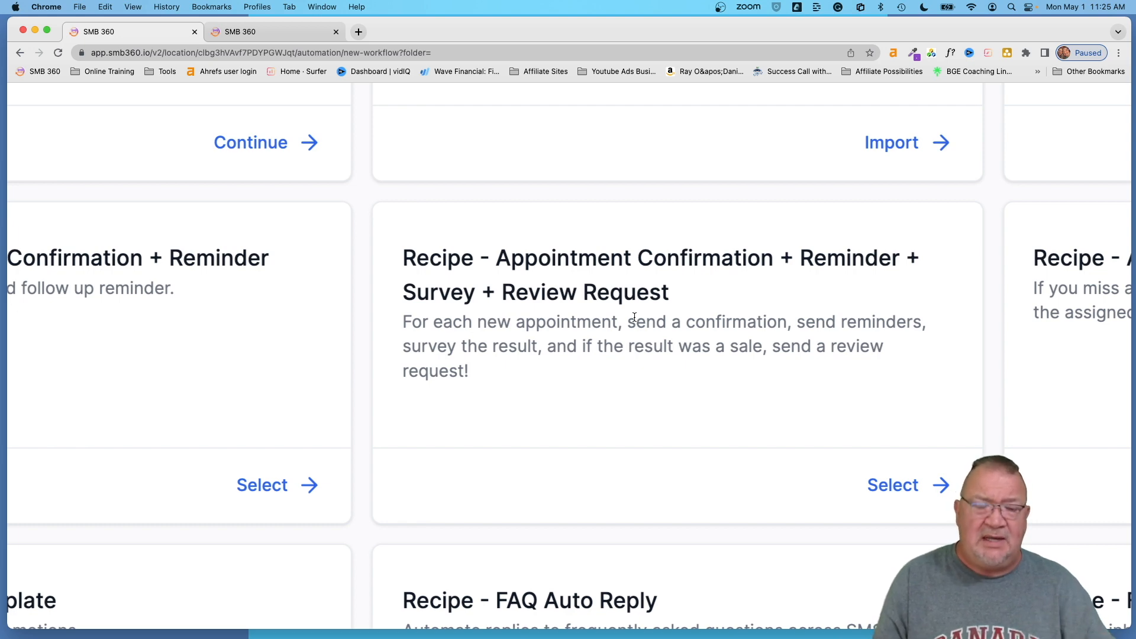
scroll(634, 318, down, 5)
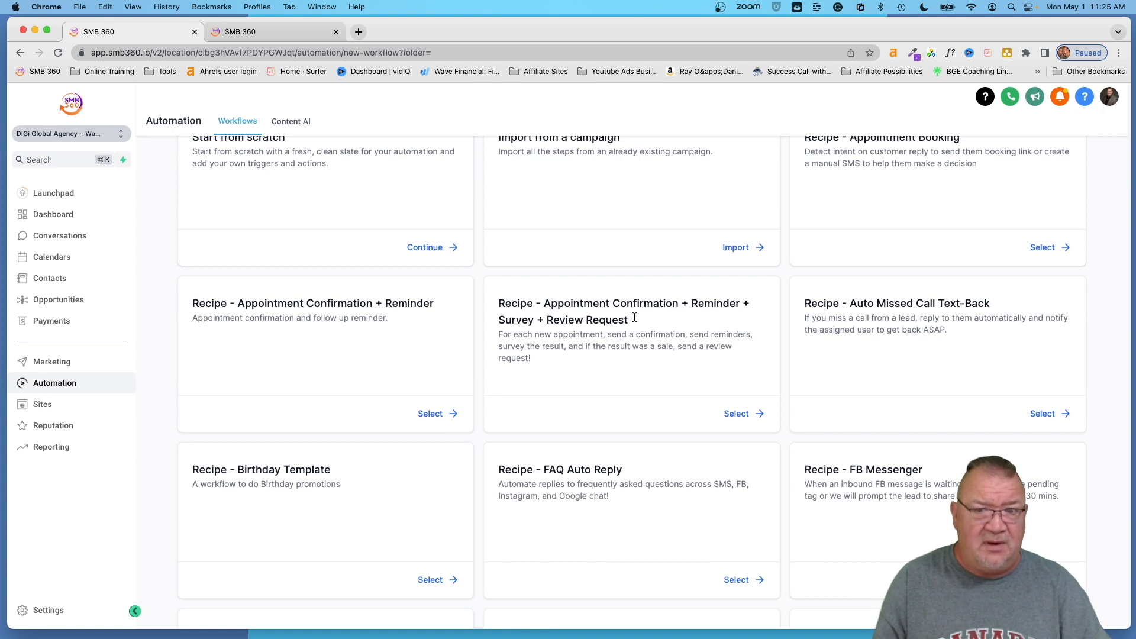
scroll(634, 318, up, 3)
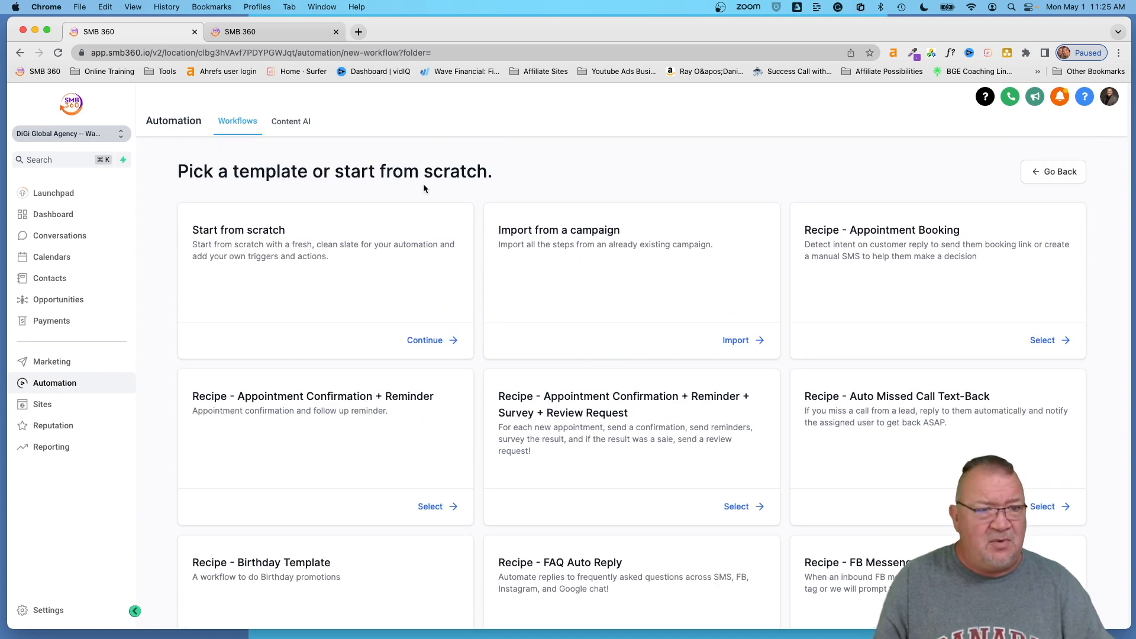
click(1049, 174)
- Open the Appointment Confirmation recipe workflow, view its Appointment trigger, and scroll through its steps
click(276, 346)
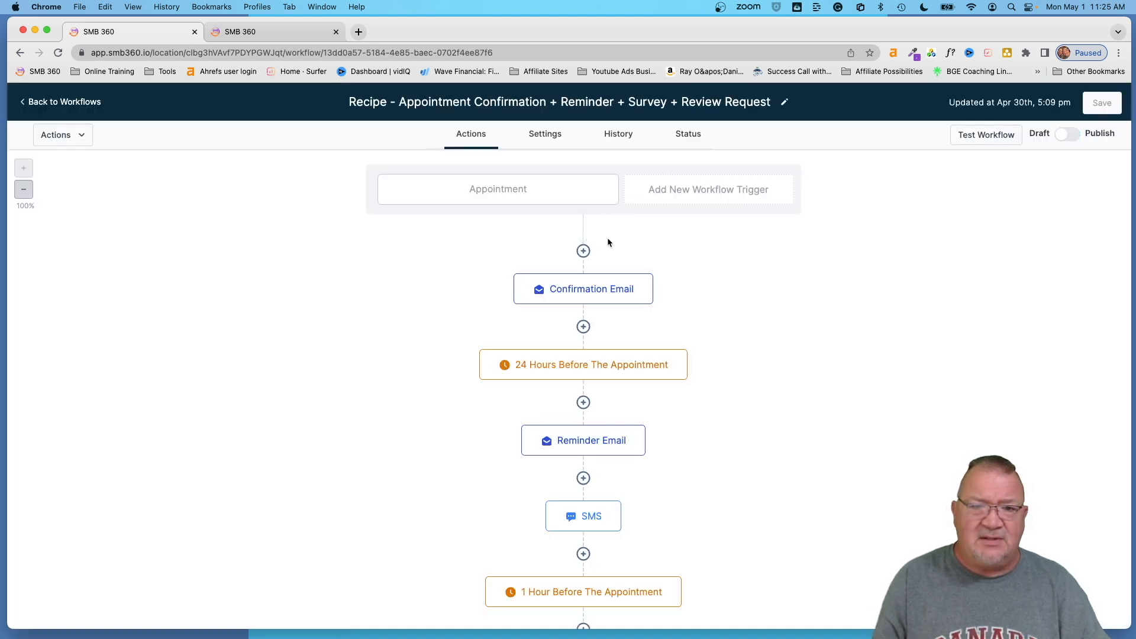
click(526, 197)
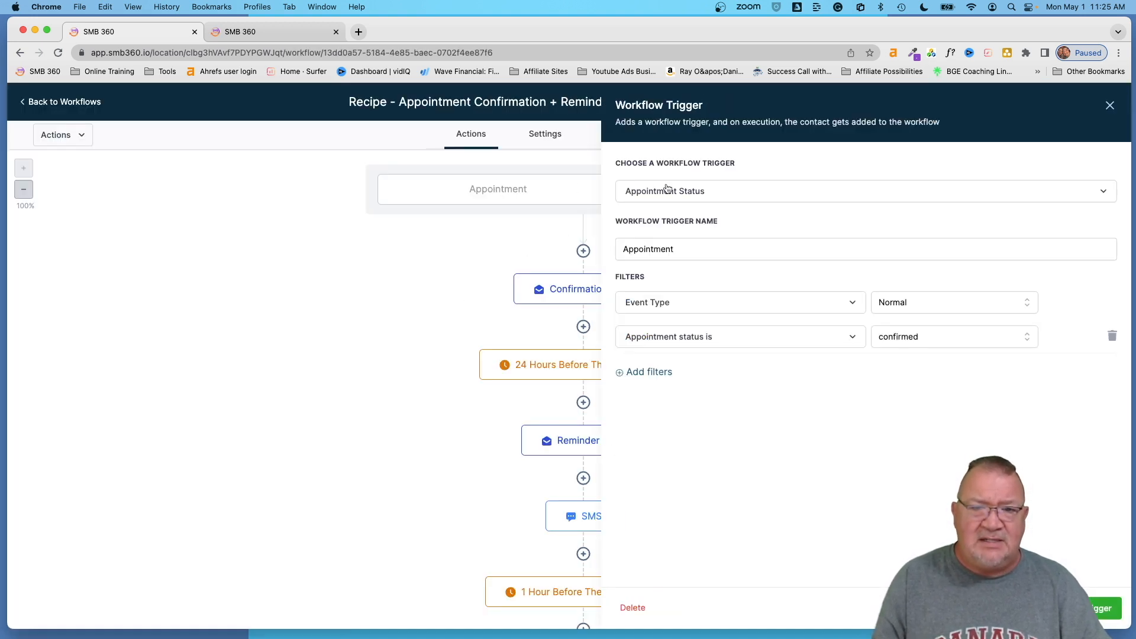
click(1019, 608)
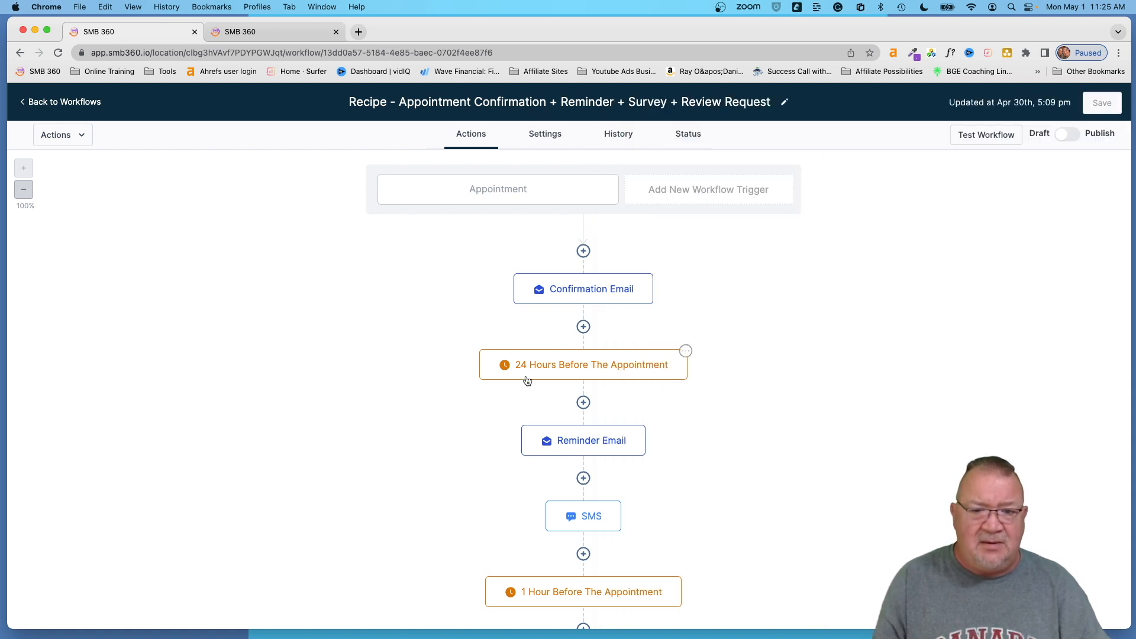
scroll(627, 378, down, 3)
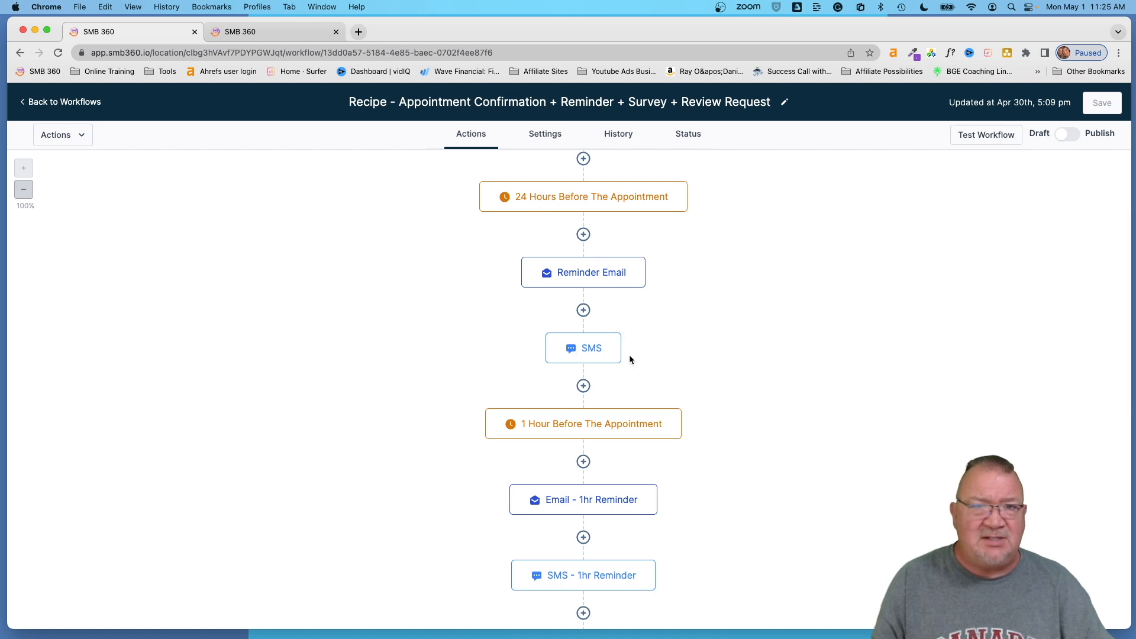
scroll(758, 383, down, 3)
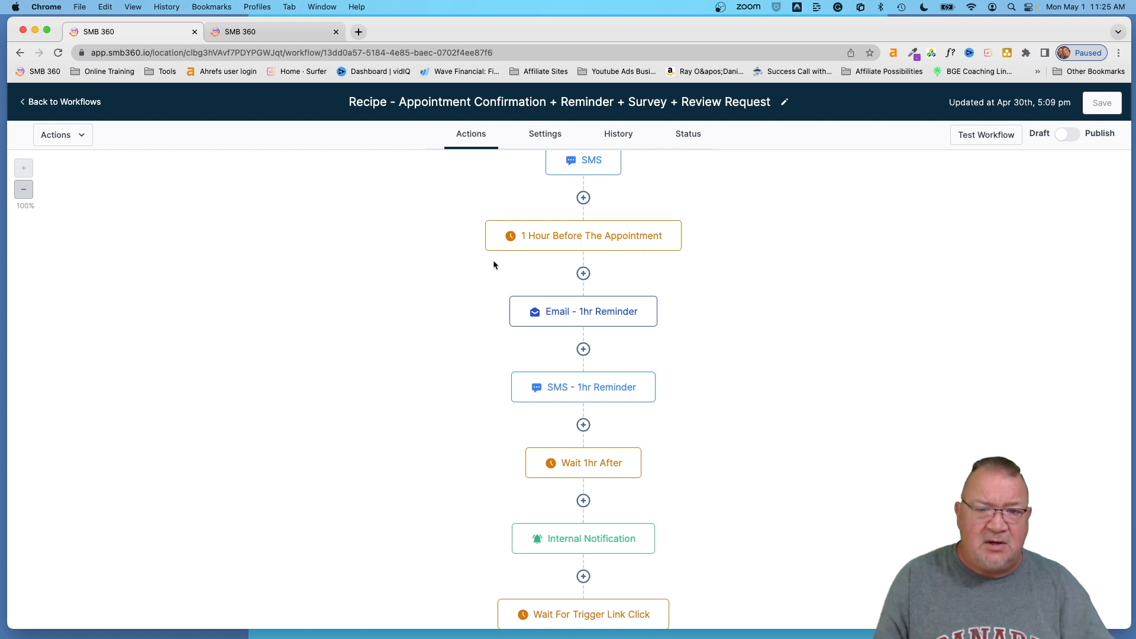
scroll(751, 414, down, 3)
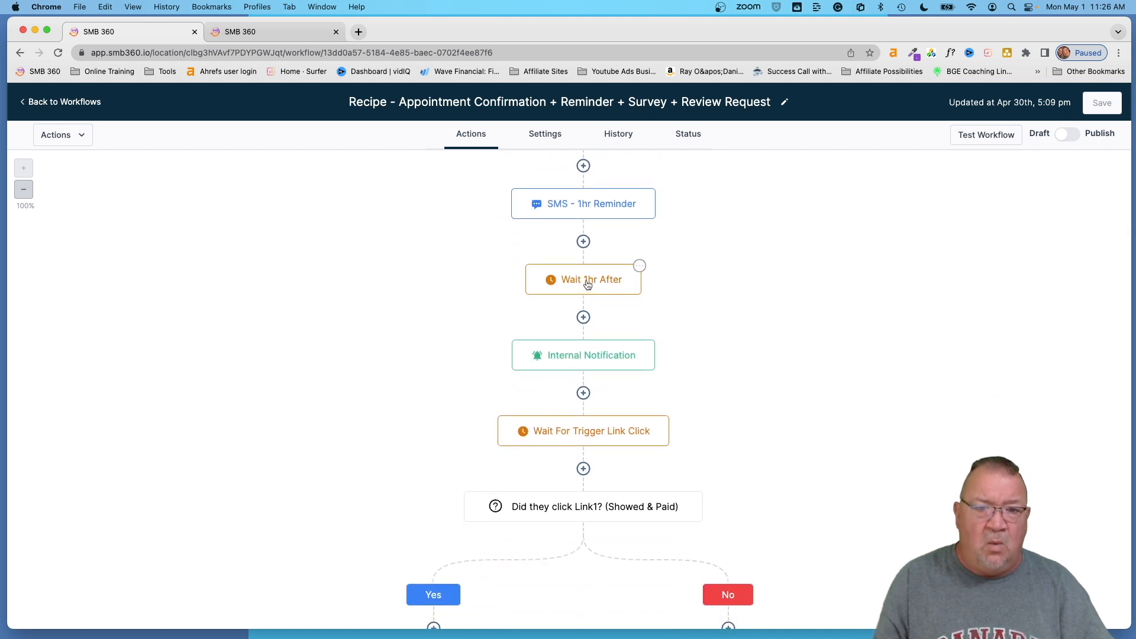
- Inspect the Wait 1hr After step, then open the Internal Notification step's settings
click(587, 286)
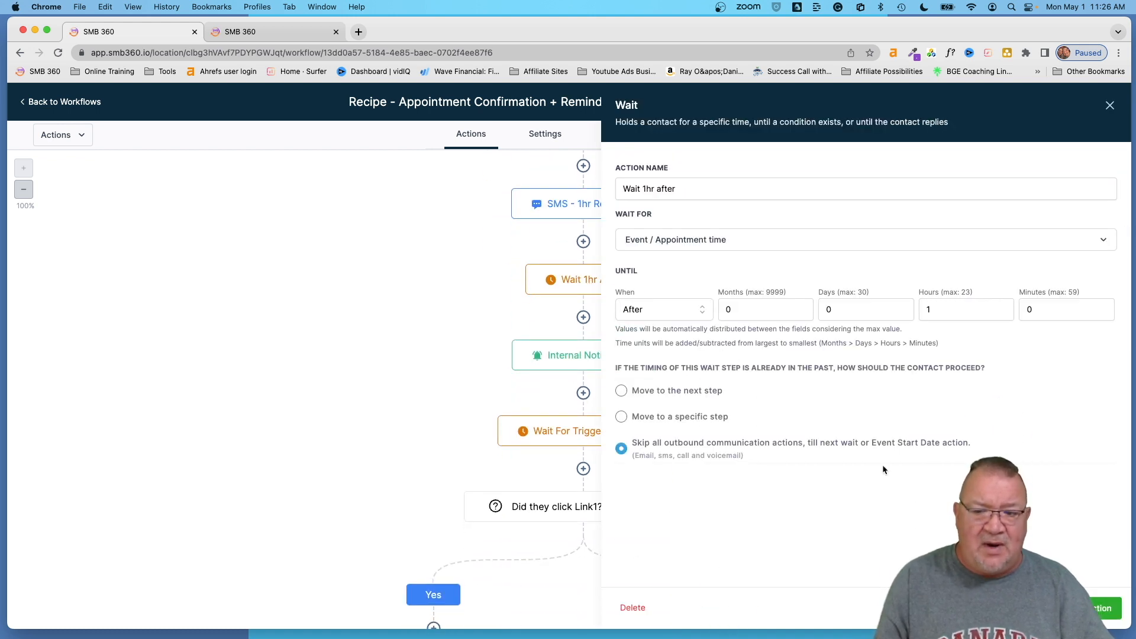
click(1020, 609)
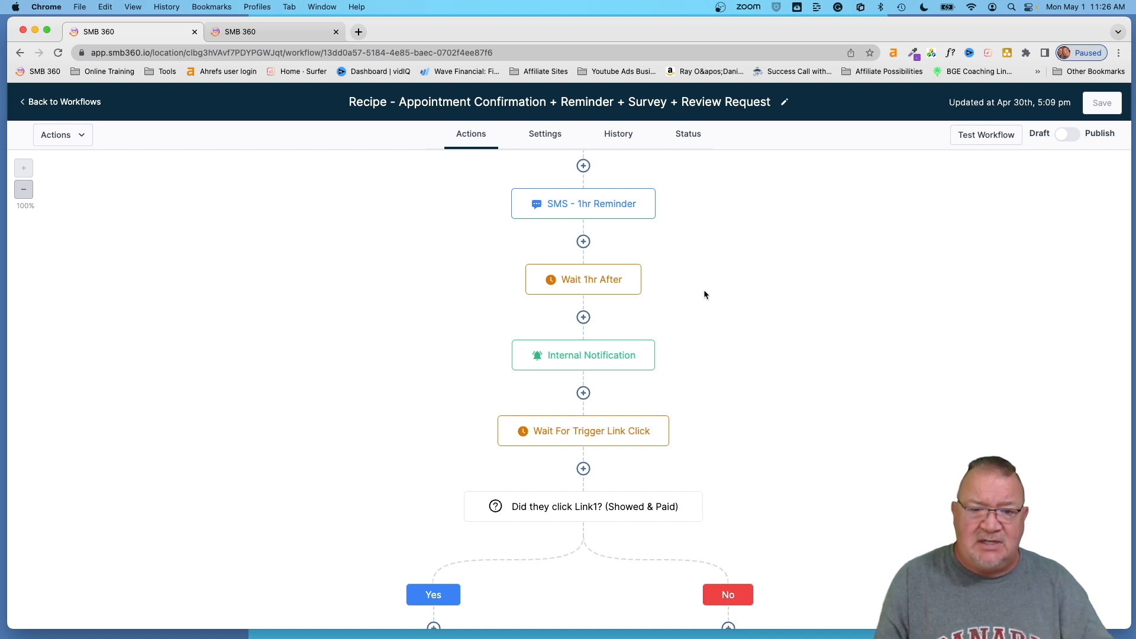
click(607, 355)
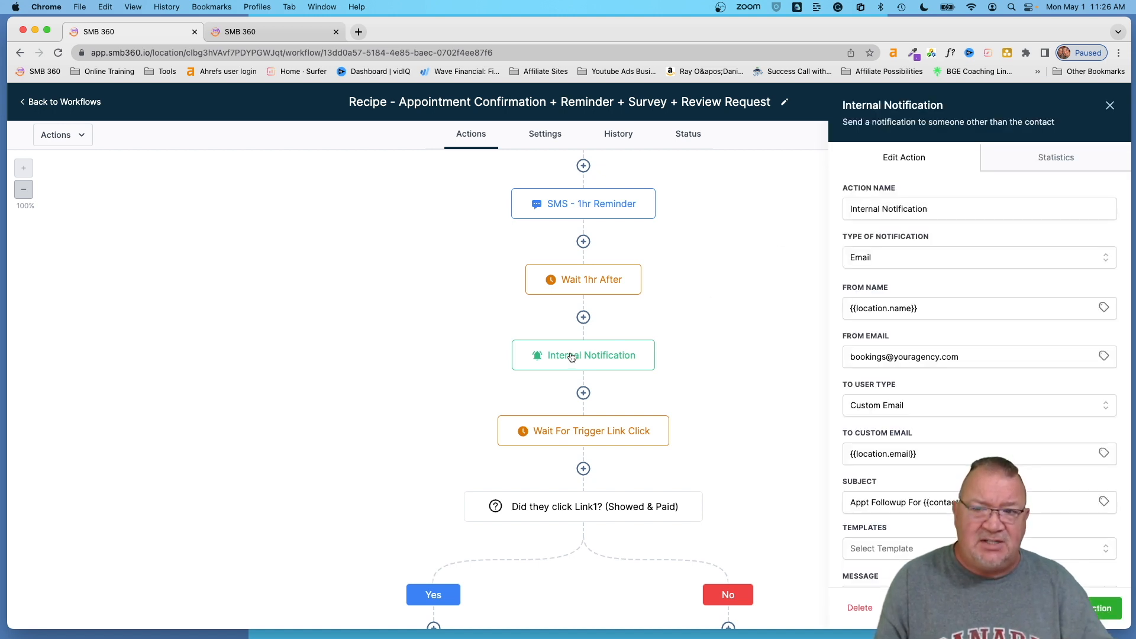
click(850, 357)
drag(850, 357, 965, 358)
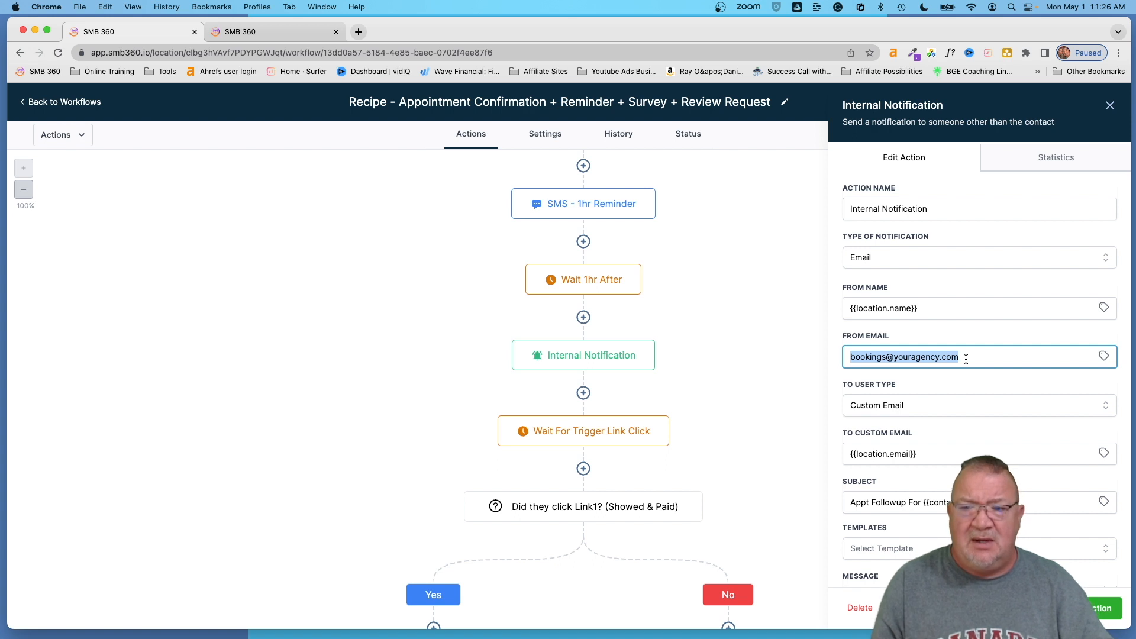
scroll(966, 360, down, 6)
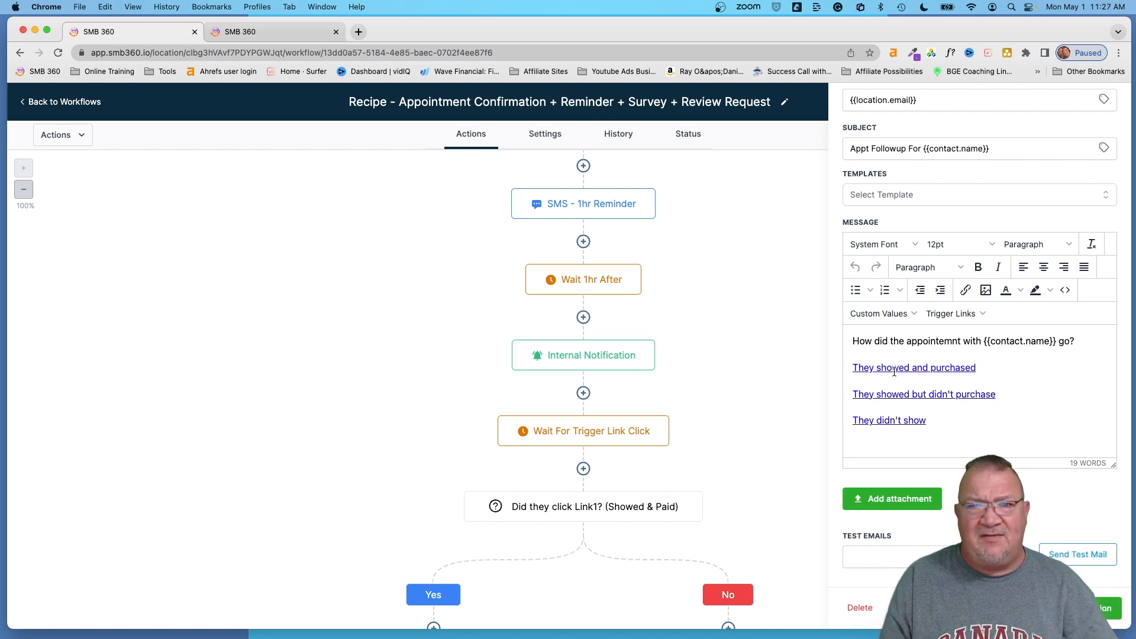
triple_click(981, 366)
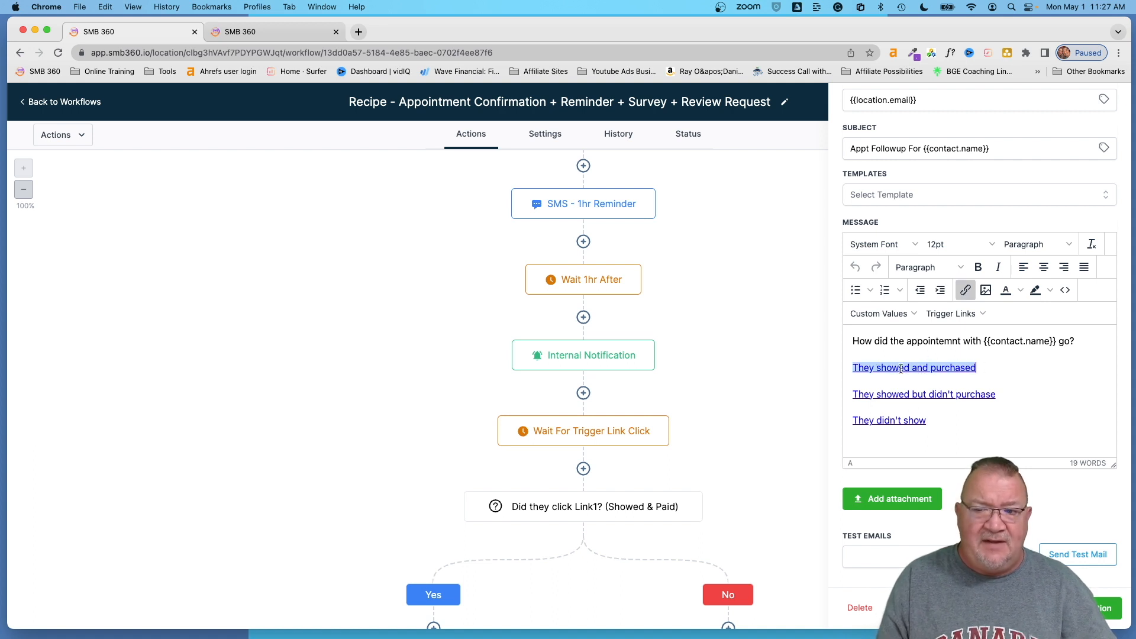
click(965, 290)
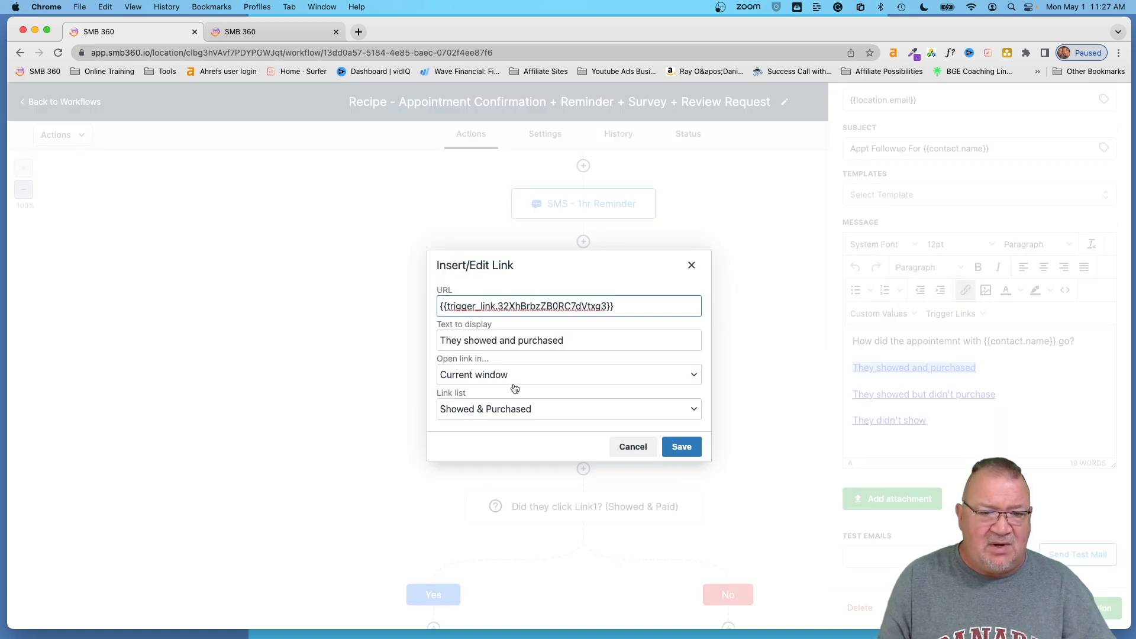
click(477, 410)
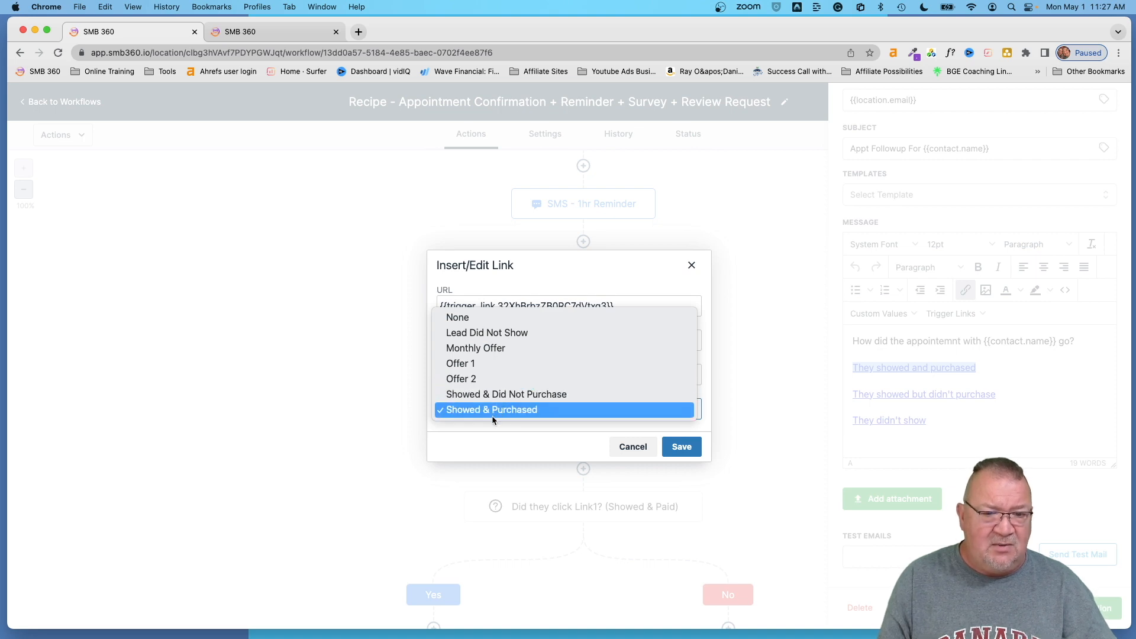
click(493, 410)
click(630, 449)
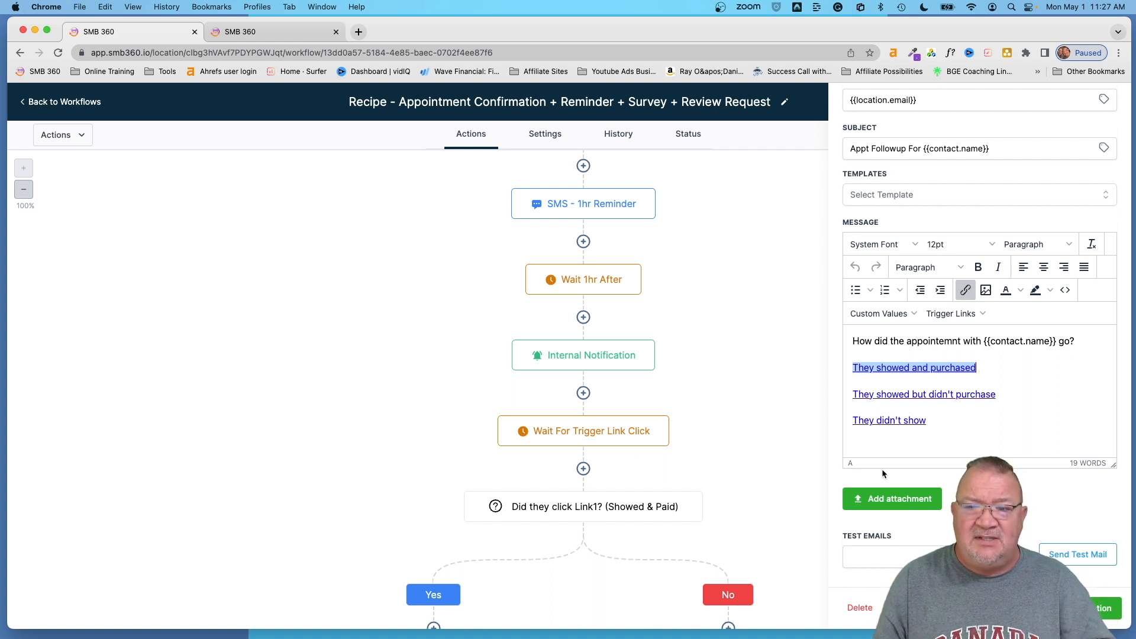
- Select the They didn't show line in the notification message, then close the panel
drag(853, 420, 1000, 452)
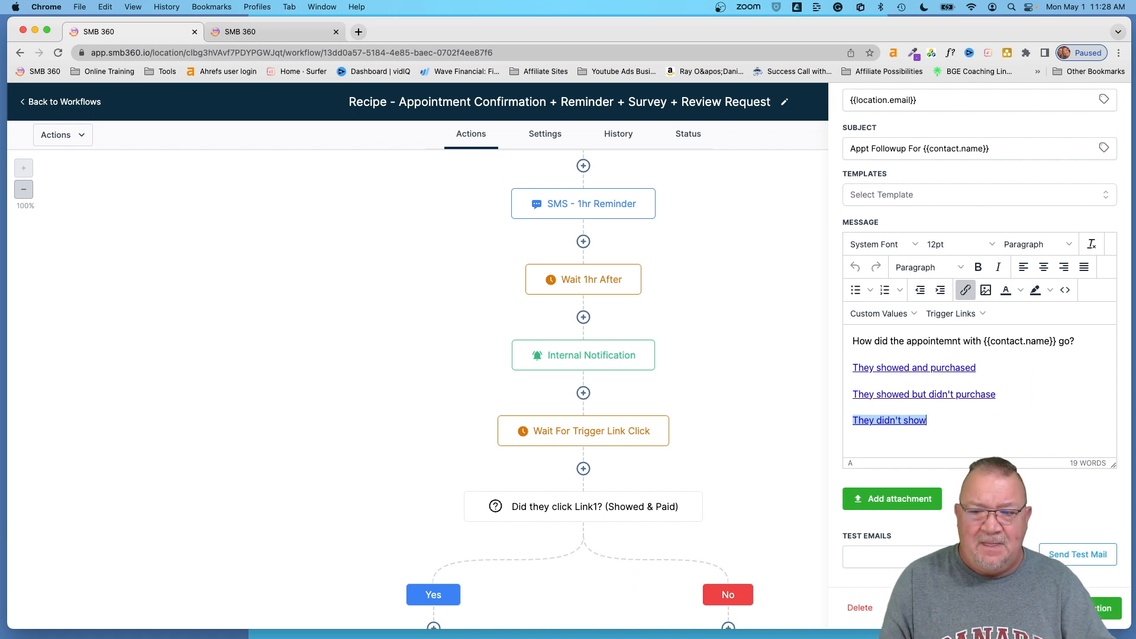
click(1018, 608)
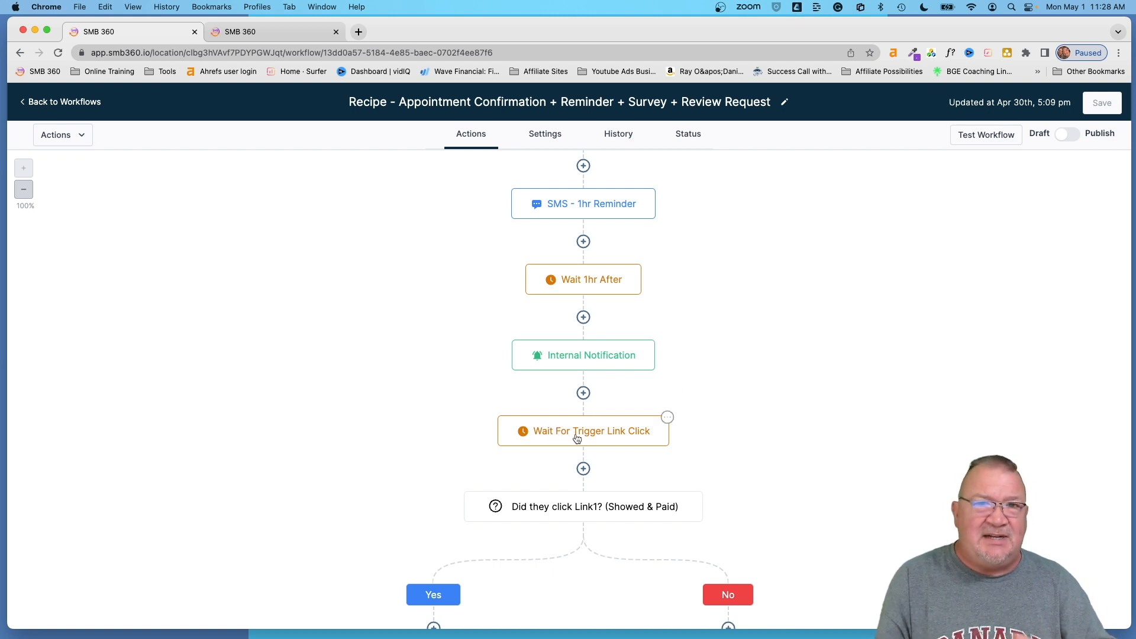
- Scroll the recipe canvas and go back to the Workflow List
scroll(586, 435, down, 5)
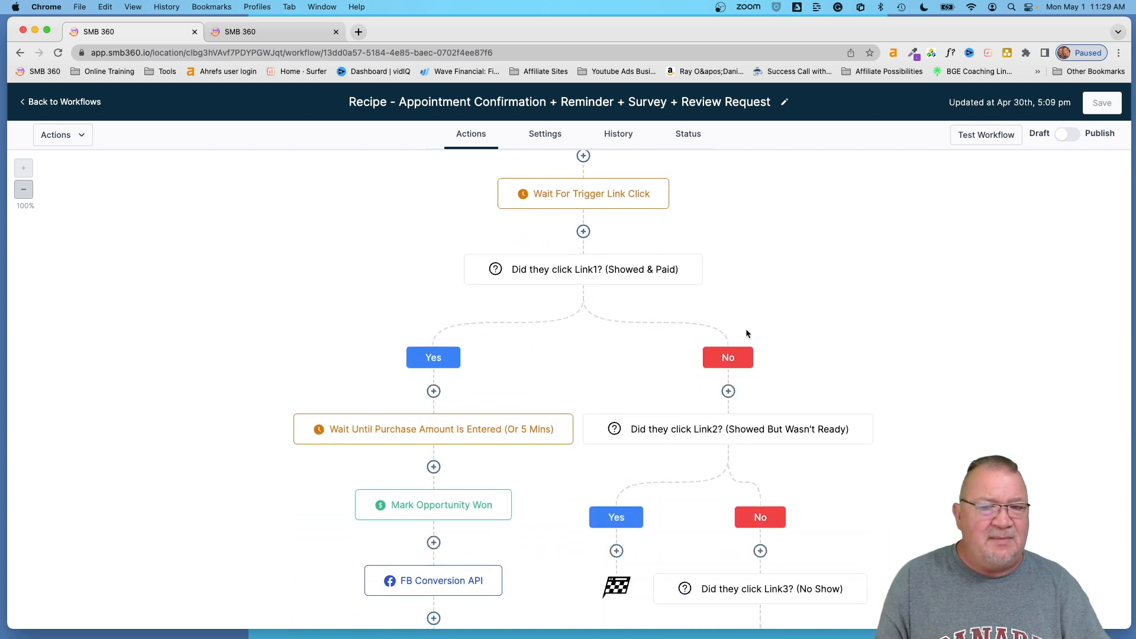
scroll(932, 395, up, 4)
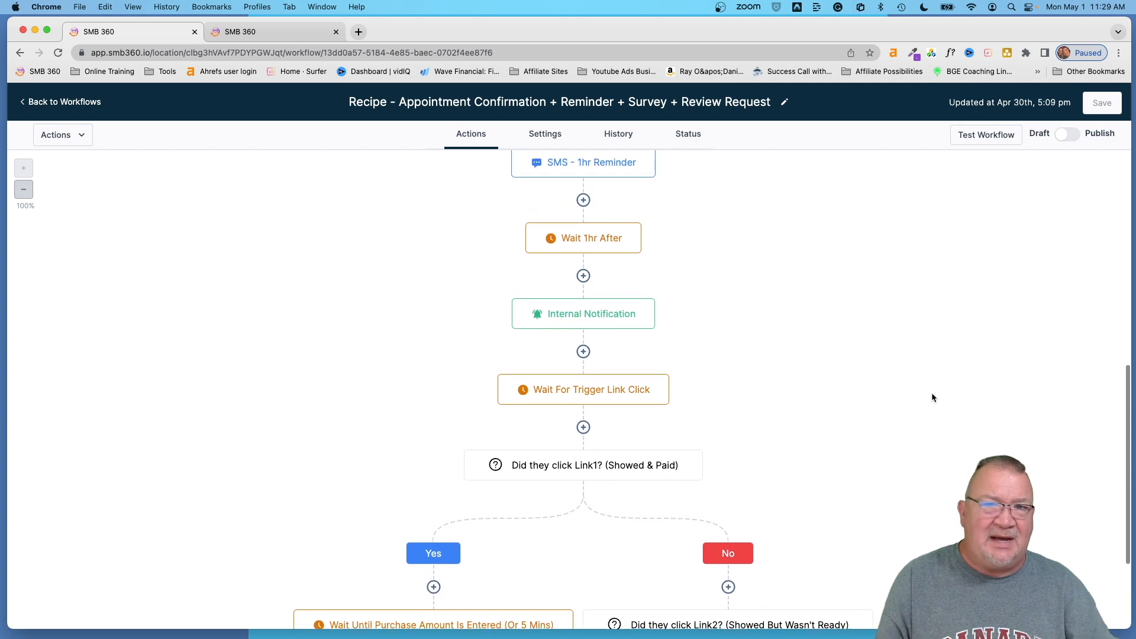
scroll(931, 396, up, 4)
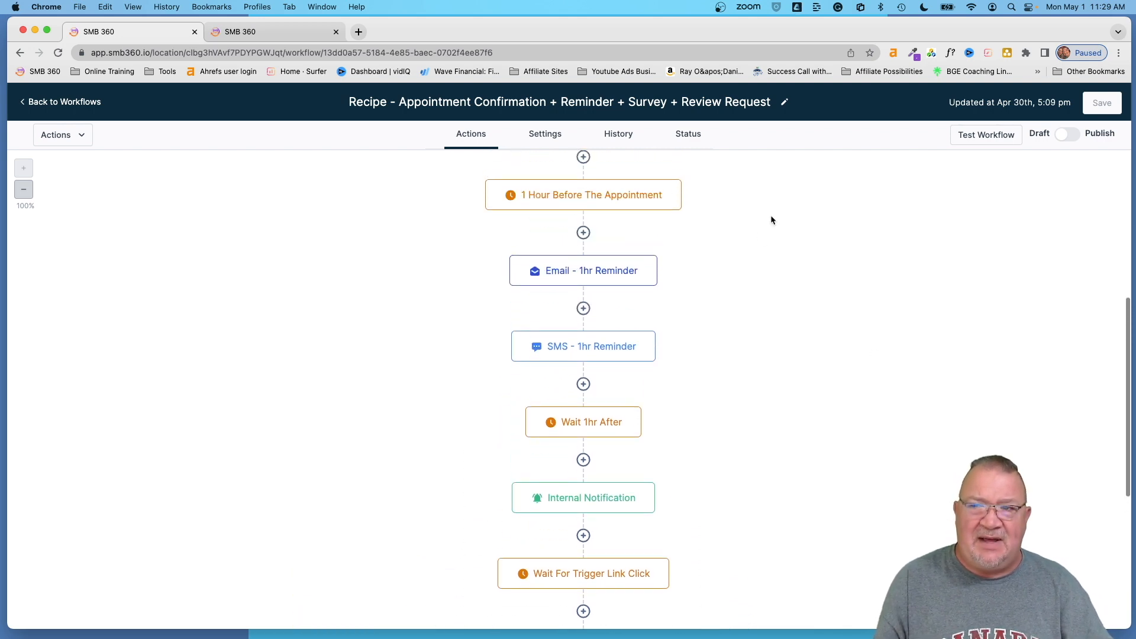
click(62, 103)
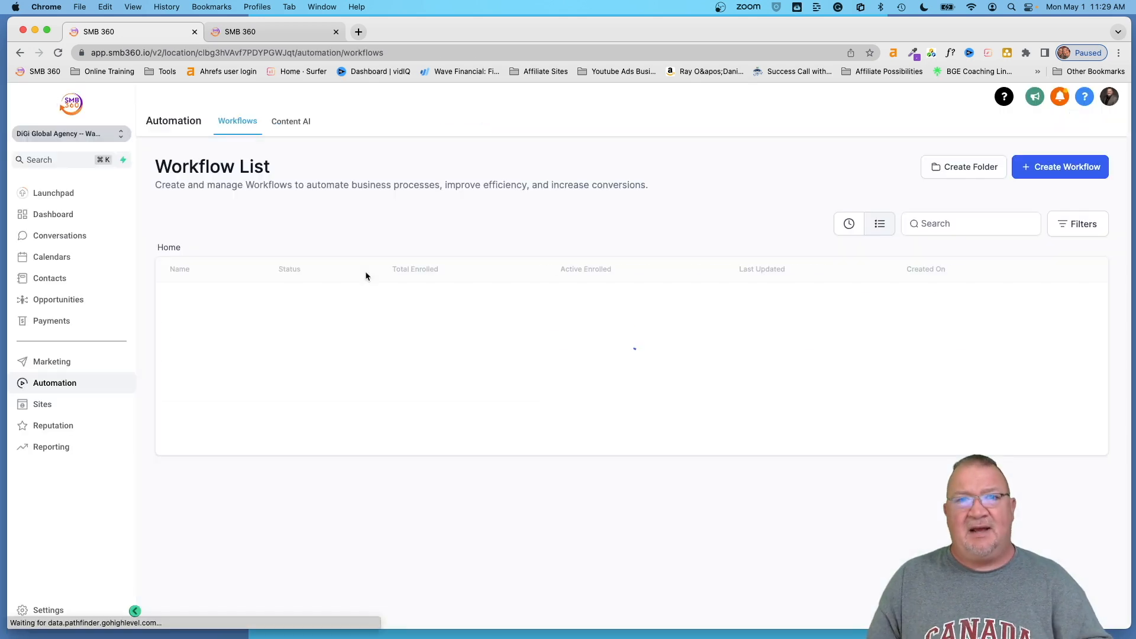